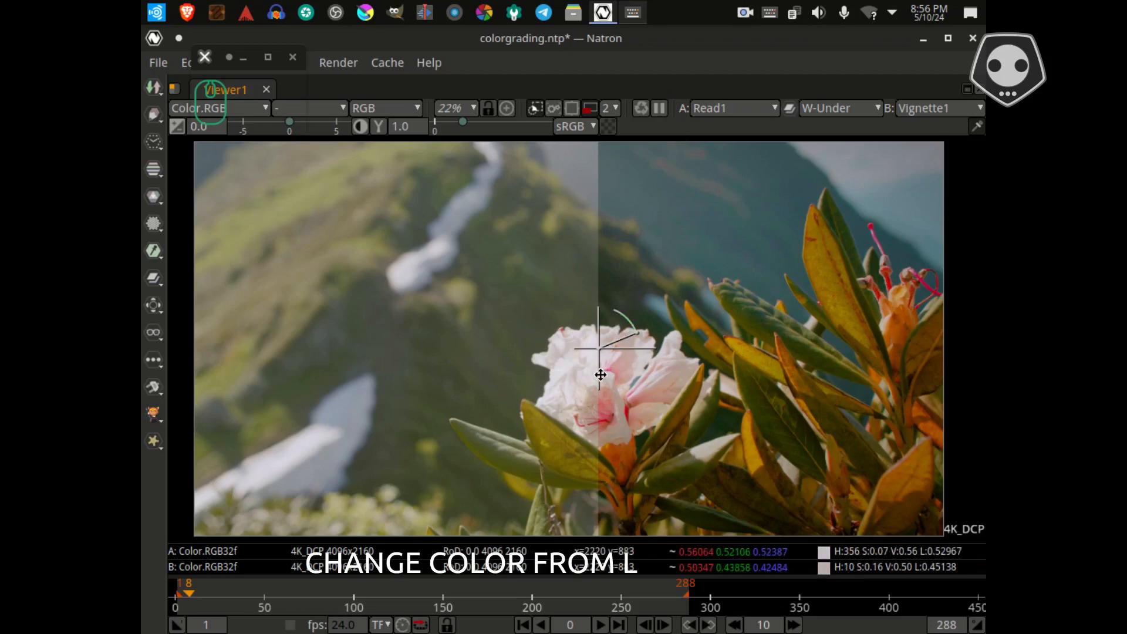
- Compare the original Read1 footage with the graded Vignette1 result by sweeping the viewer's wipe divider across the image
{"action": "left_click_drag", "start_coordinate": [599, 351], "coordinate": [931, 362]}
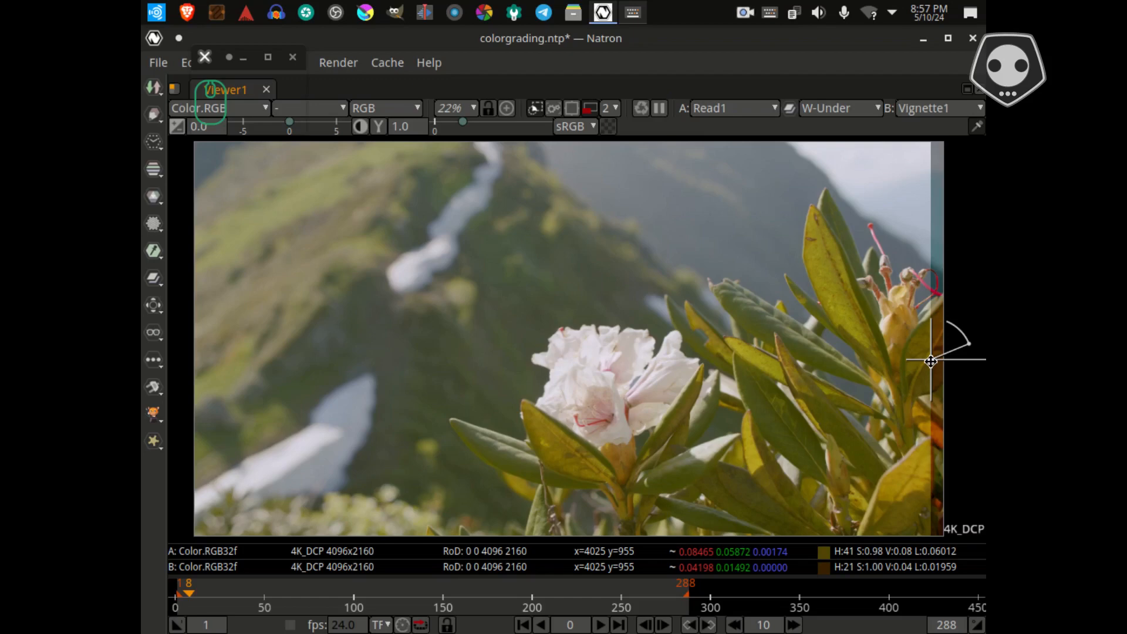
{"action": "left_click_drag", "start_coordinate": [931, 361], "coordinate": [292, 369]}
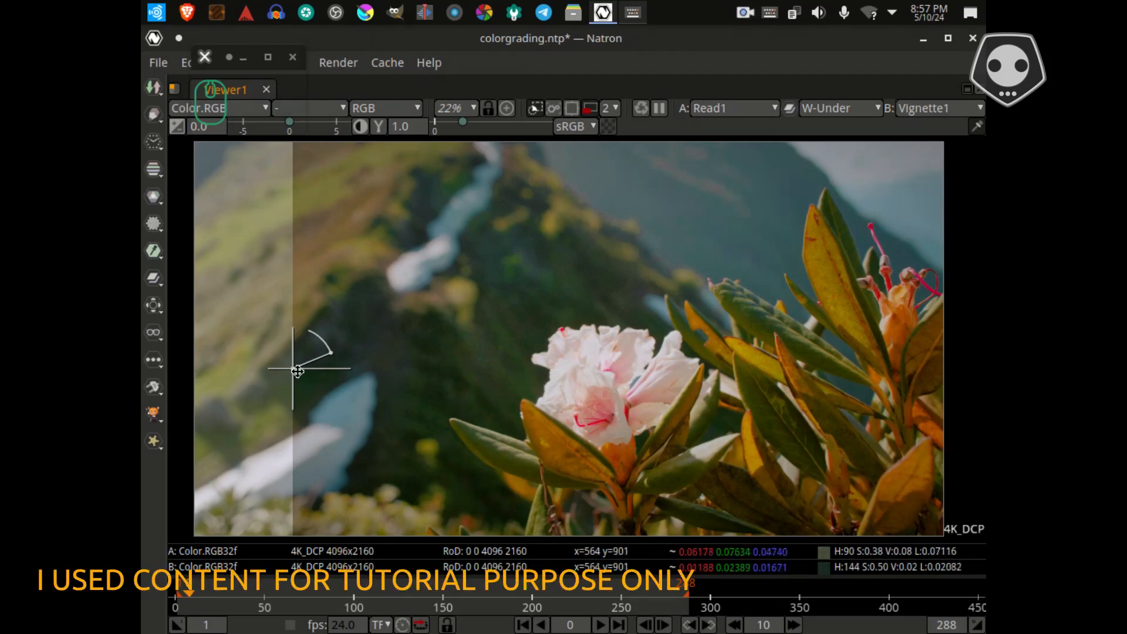
{"action": "left_click_drag", "start_coordinate": [293, 369], "coordinate": [738, 356]}
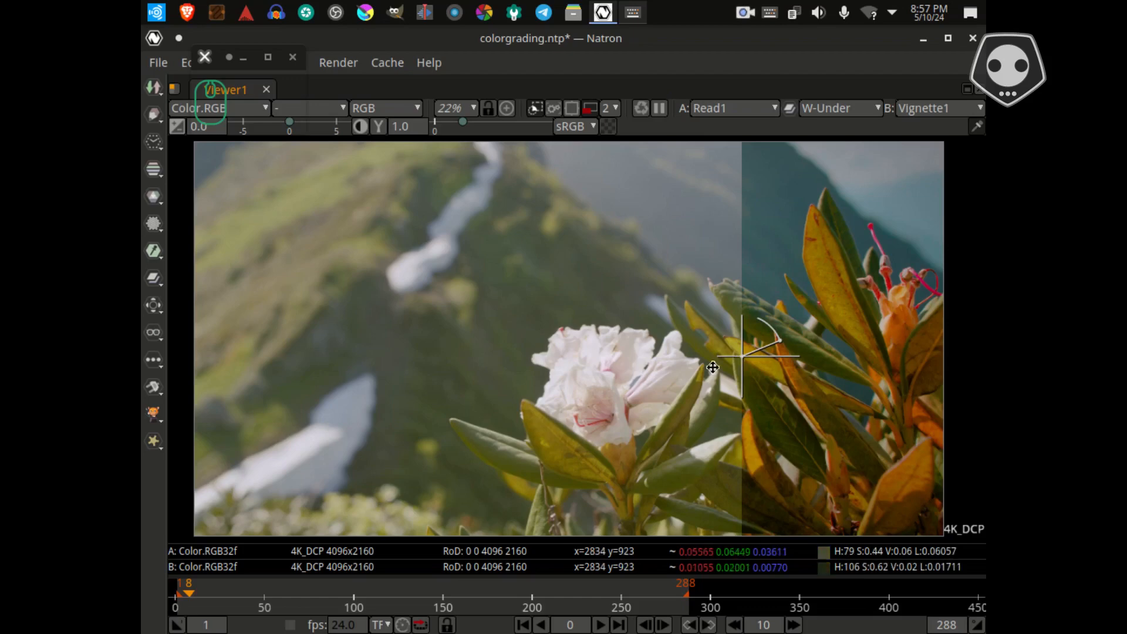
{"action": "left_click_drag", "start_coordinate": [740, 355], "coordinate": [850, 352]}
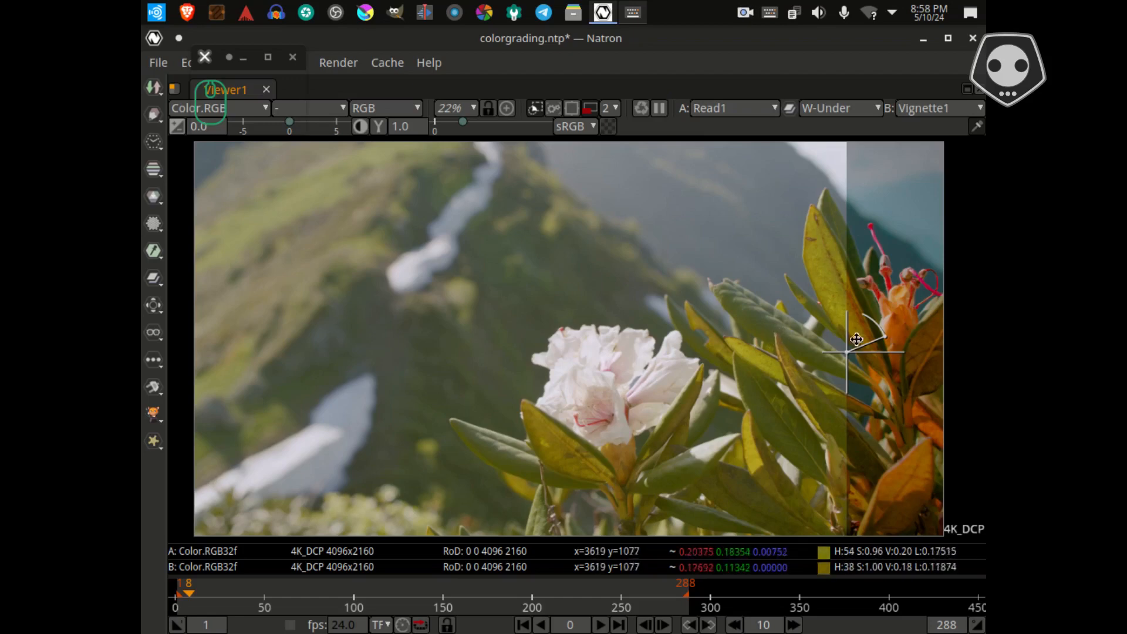
{"action": "left_click_drag", "start_coordinate": [844, 355], "coordinate": [257, 377]}
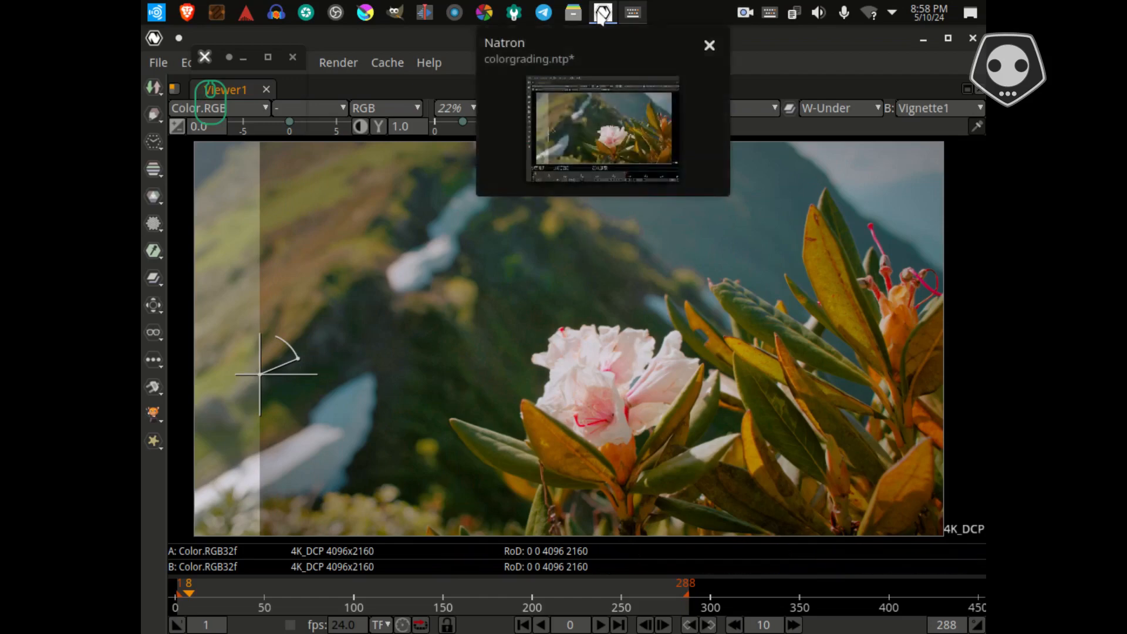
- Check the program's version information, then close it
{"action": "left_click", "coordinate": [434, 62]}
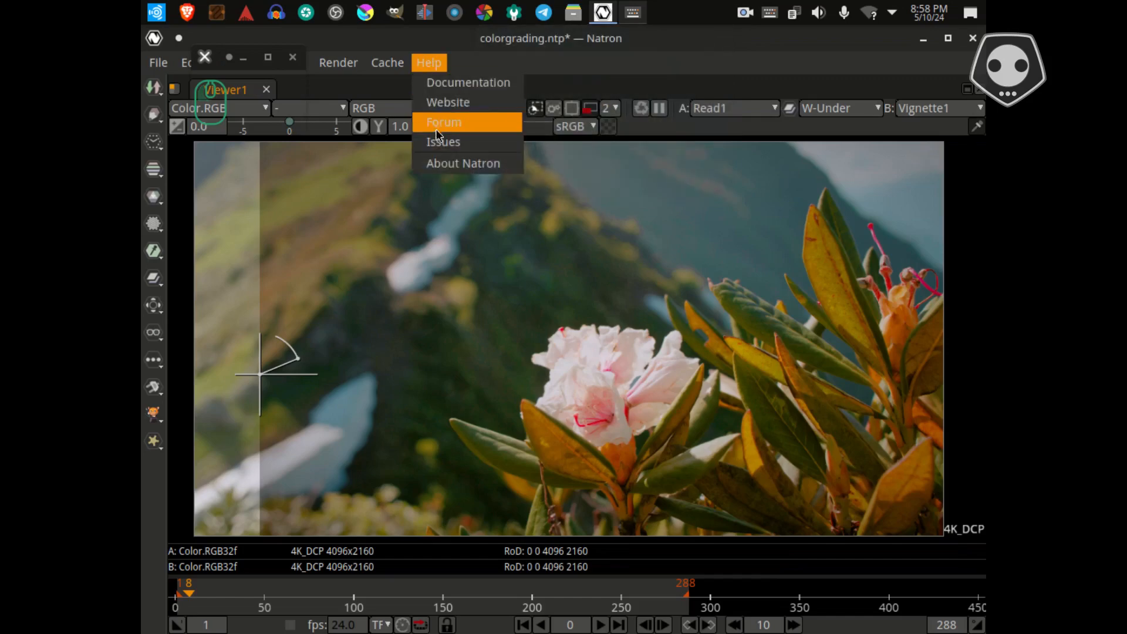
{"action": "left_click", "coordinate": [447, 164]}
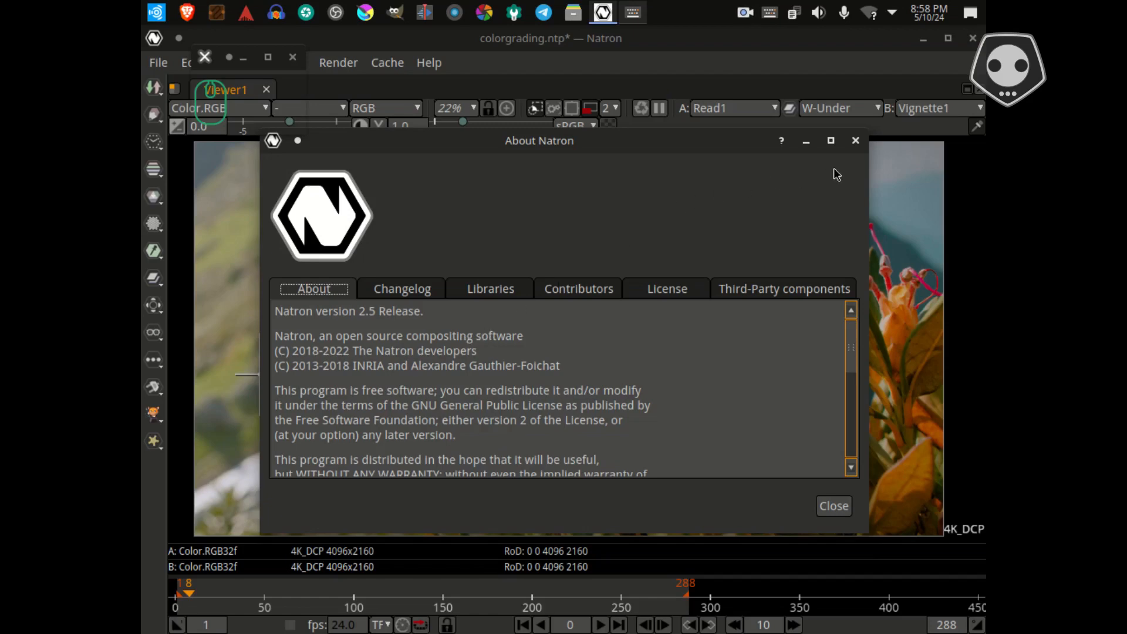
{"action": "left_click", "coordinate": [855, 141]}
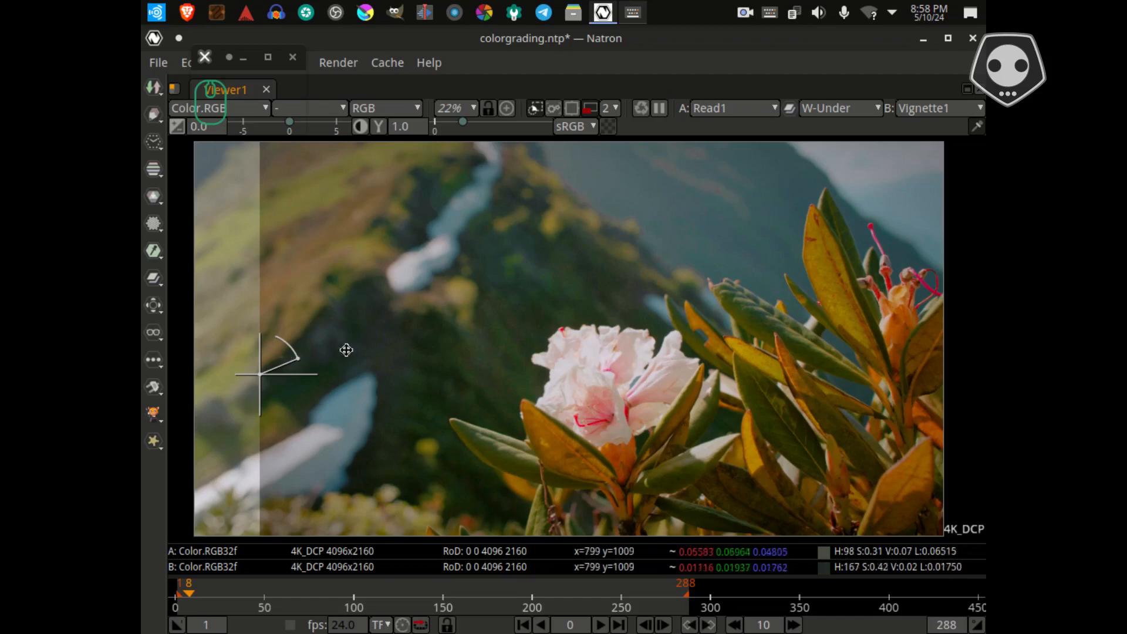
- Restore the full workspace layout and delete all grading nodes, including the OCIOLookTransform node, leaving only Read1 and Viewer1
{"action": "key", "text": "space"}
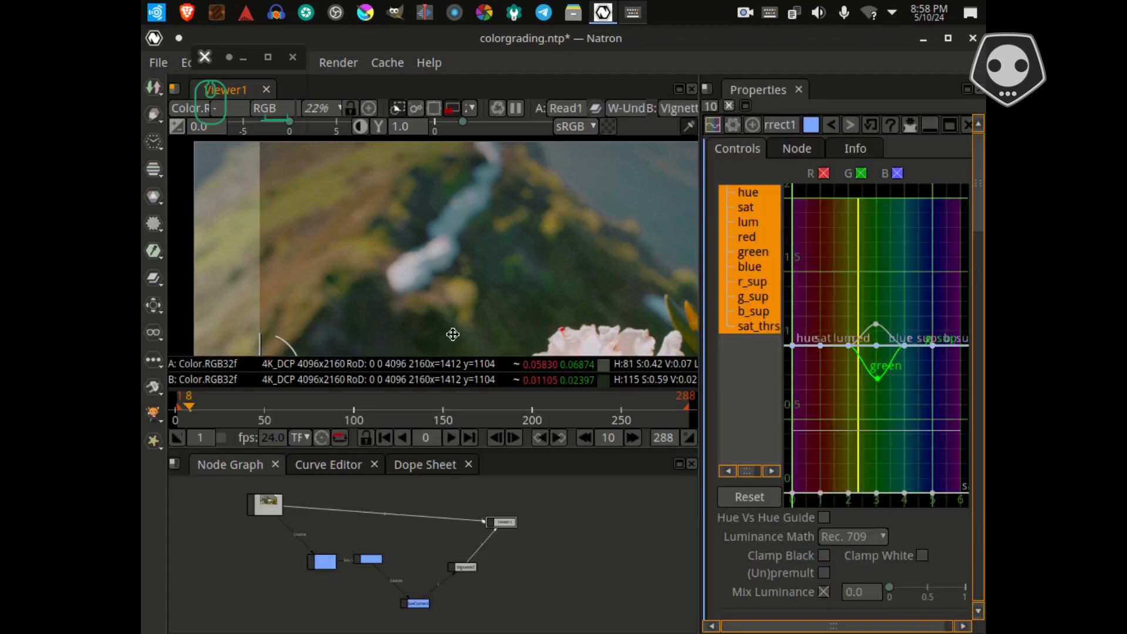
{"action": "scroll", "coordinate": [491, 283], "scroll_direction": "down", "scroll_amount": 3}
{"action": "left_click_drag", "start_coordinate": [488, 287], "coordinate": [398, 193]}
{"action": "left_click_drag", "start_coordinate": [288, 230], "coordinate": [368, 245]}
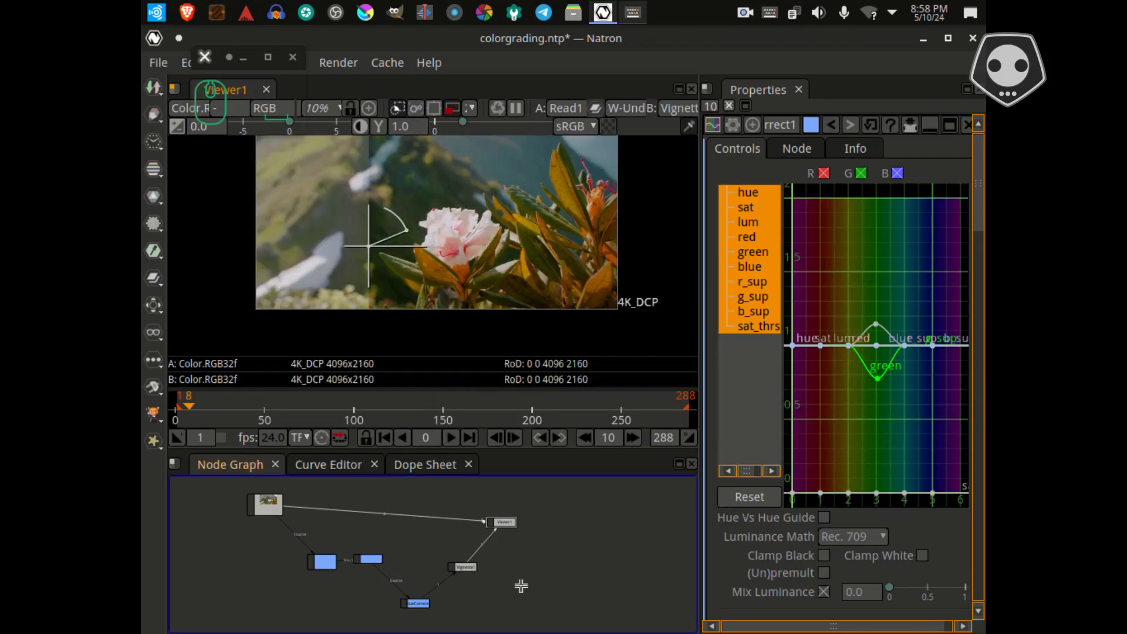
{"action": "left_click_drag", "start_coordinate": [503, 622], "coordinate": [304, 534]}
{"action": "key", "text": "Delete"}
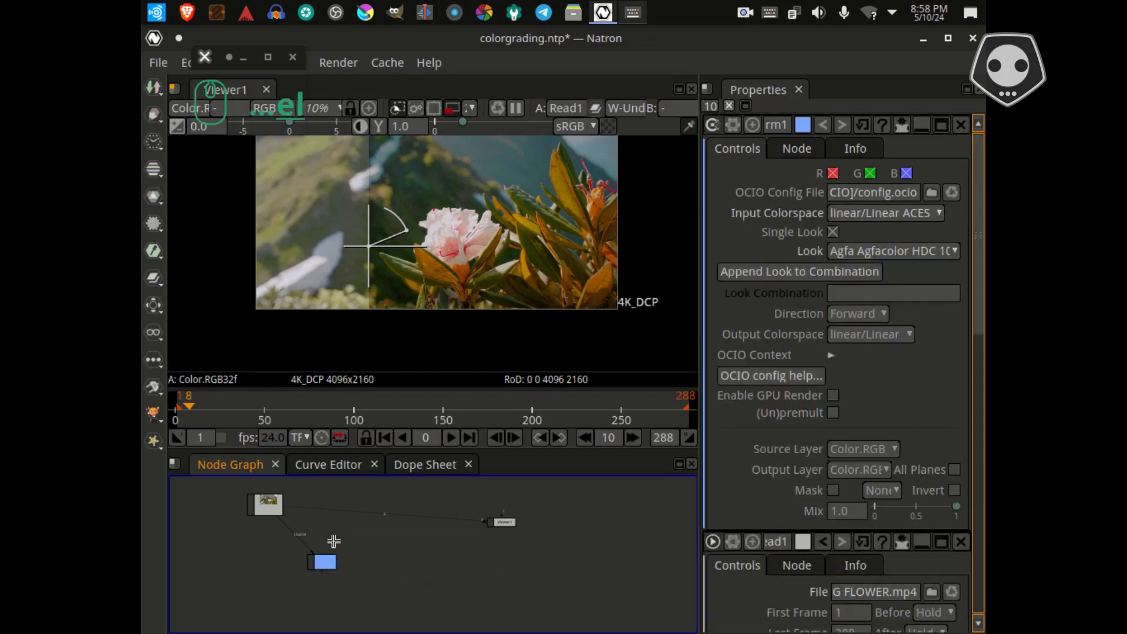
{"action": "scroll", "coordinate": [442, 557], "scroll_direction": "up", "scroll_amount": 2}
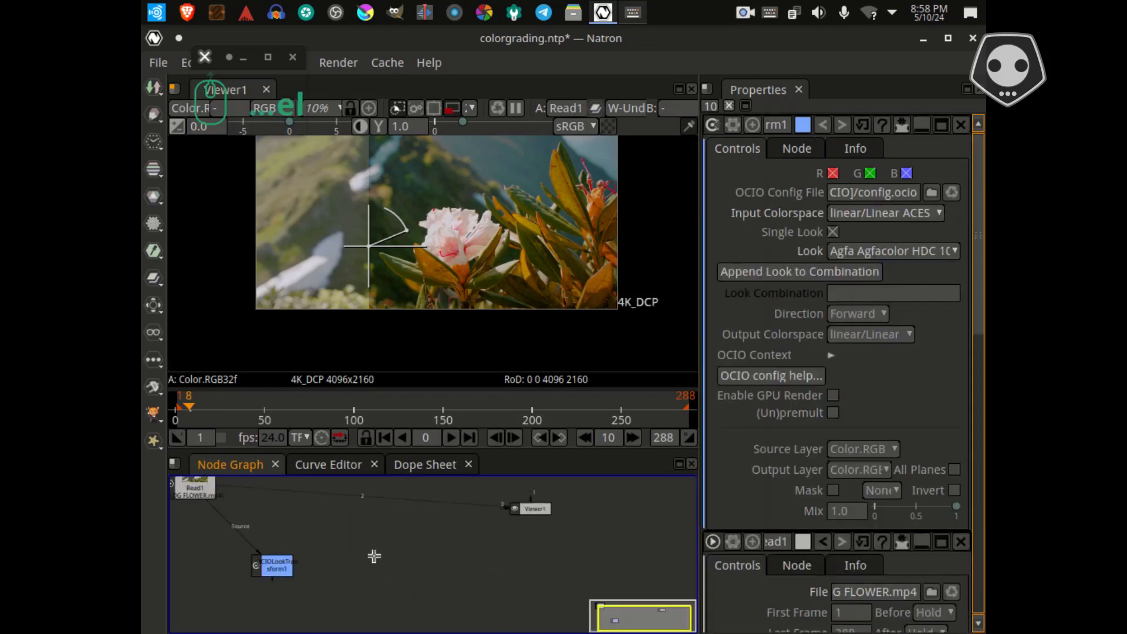
{"action": "left_click_drag", "start_coordinate": [374, 556], "coordinate": [439, 574]}
{"action": "left_click", "coordinate": [340, 572]}
{"action": "key", "text": "Delete"}
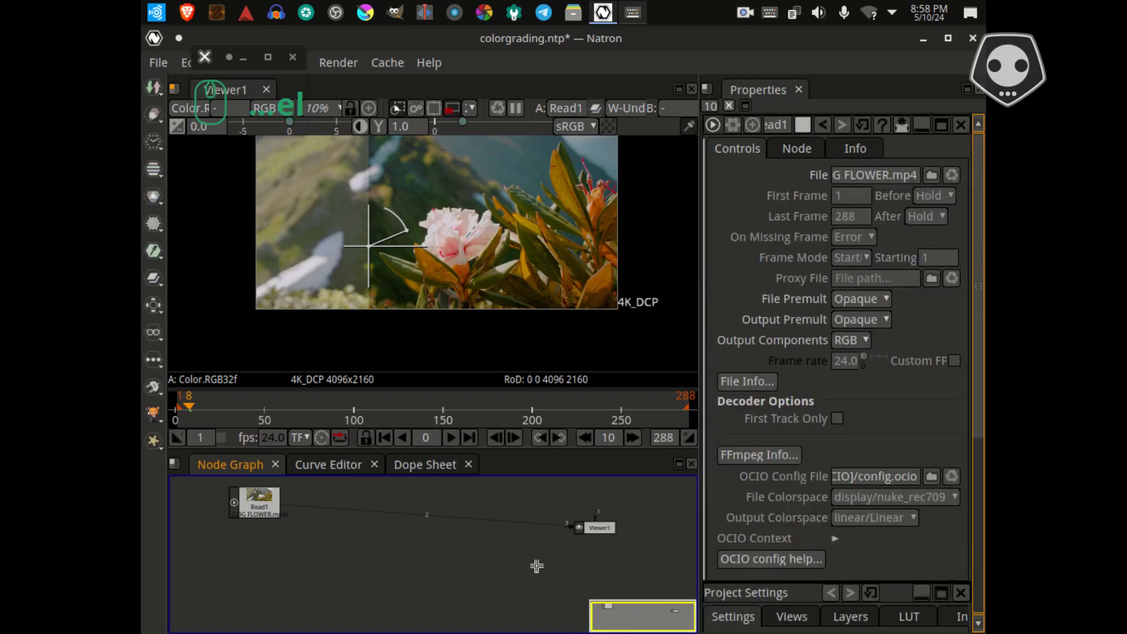
- Disconnect Viewer1 from Read1 and reposition the Read1 node in the node graph
{"action": "left_click_drag", "start_coordinate": [586, 524], "coordinate": [524, 548]}
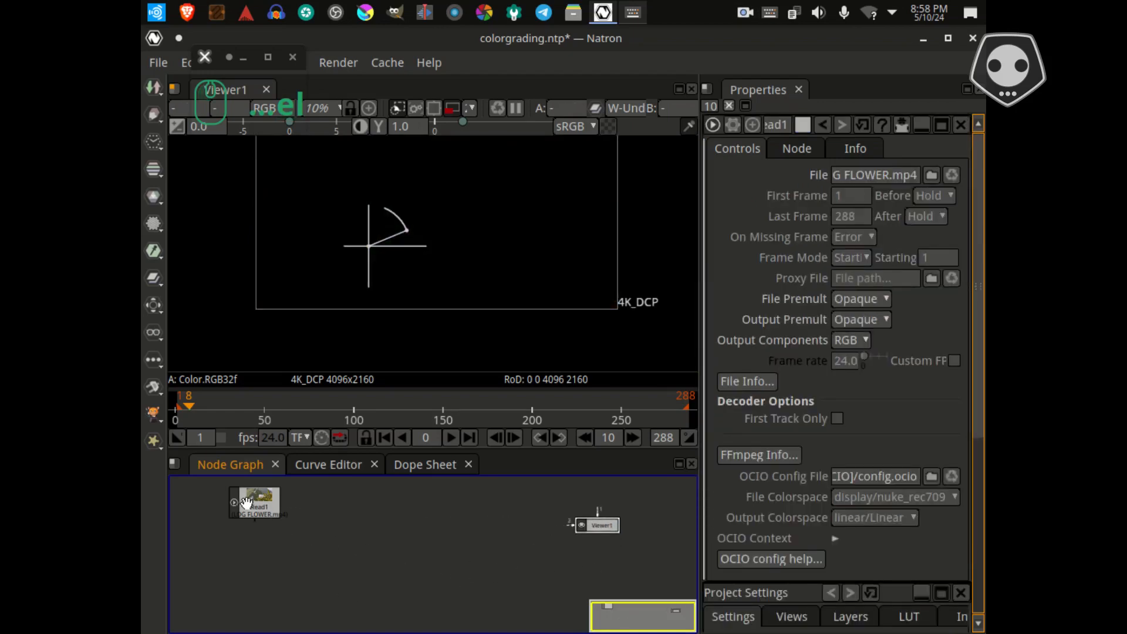
{"action": "left_click_drag", "start_coordinate": [250, 508], "coordinate": [290, 549]}
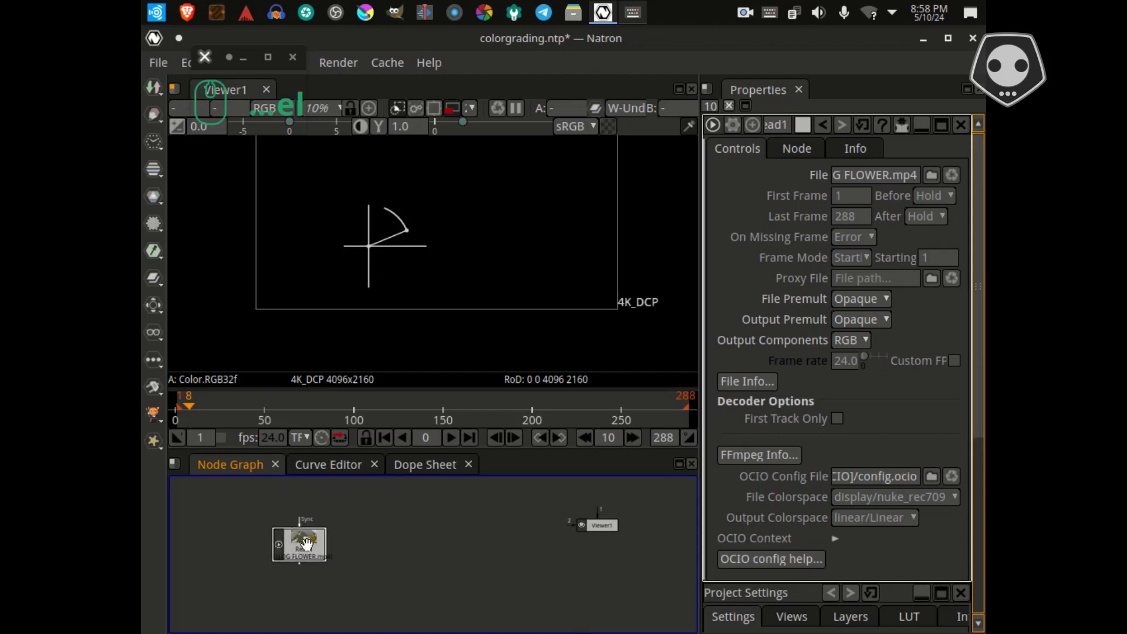
{"action": "scroll", "coordinate": [299, 543], "scroll_direction": "up", "scroll_amount": 2}
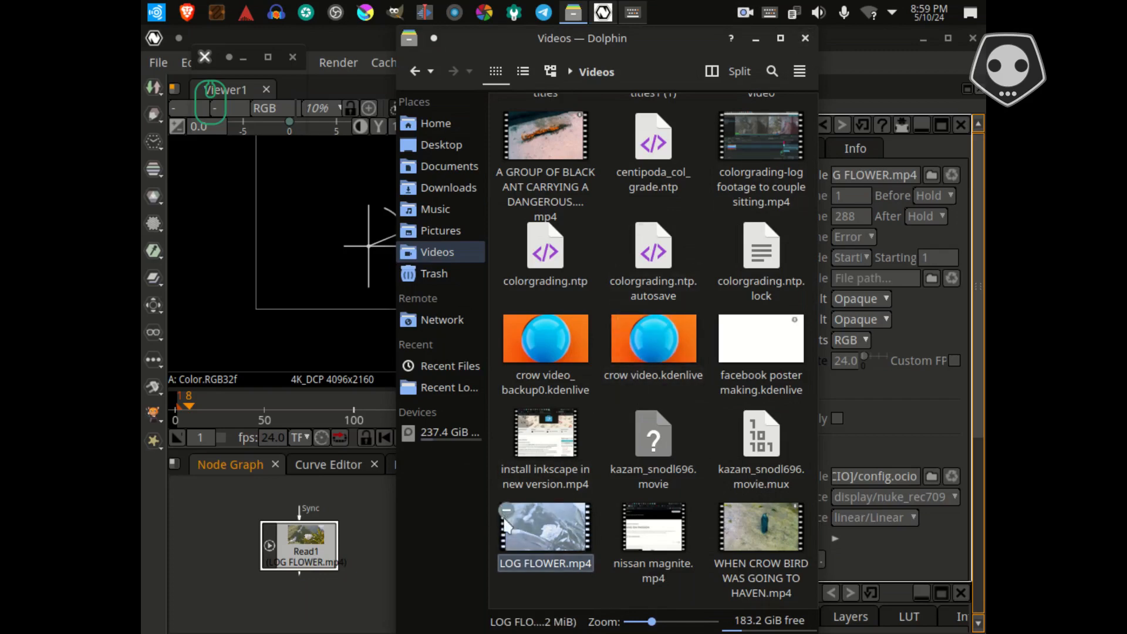
- Try to bring LOG FLOWER.mp4 from the Videos folder into the node graph, then close the file manager
{"action": "left_click_drag", "start_coordinate": [506, 522], "coordinate": [370, 536]}
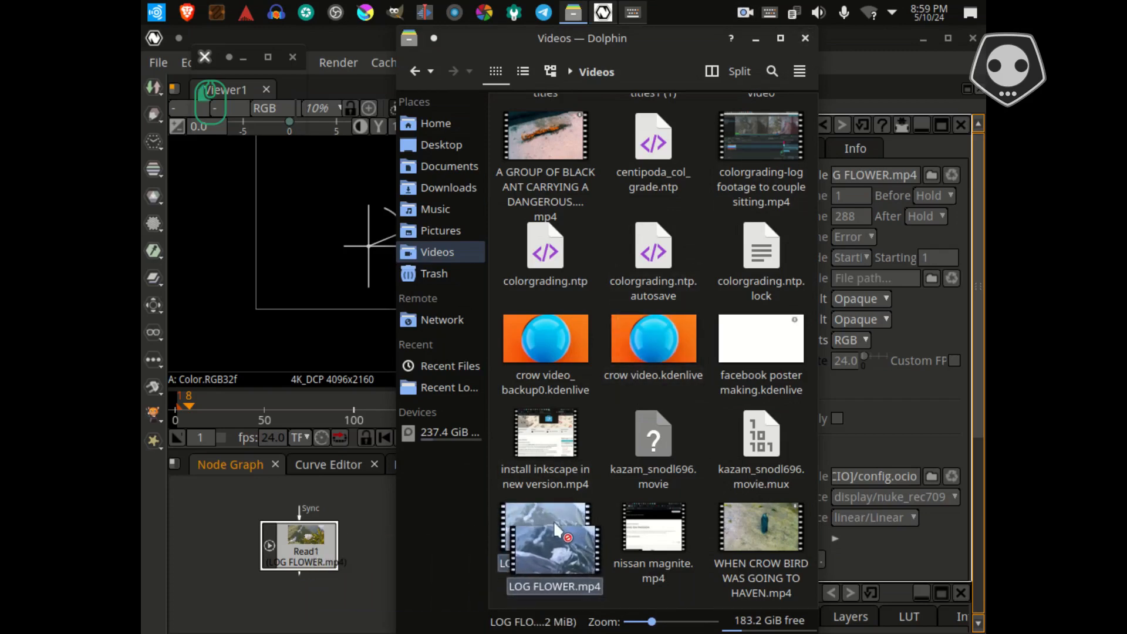
{"action": "left_click", "coordinate": [803, 37]}
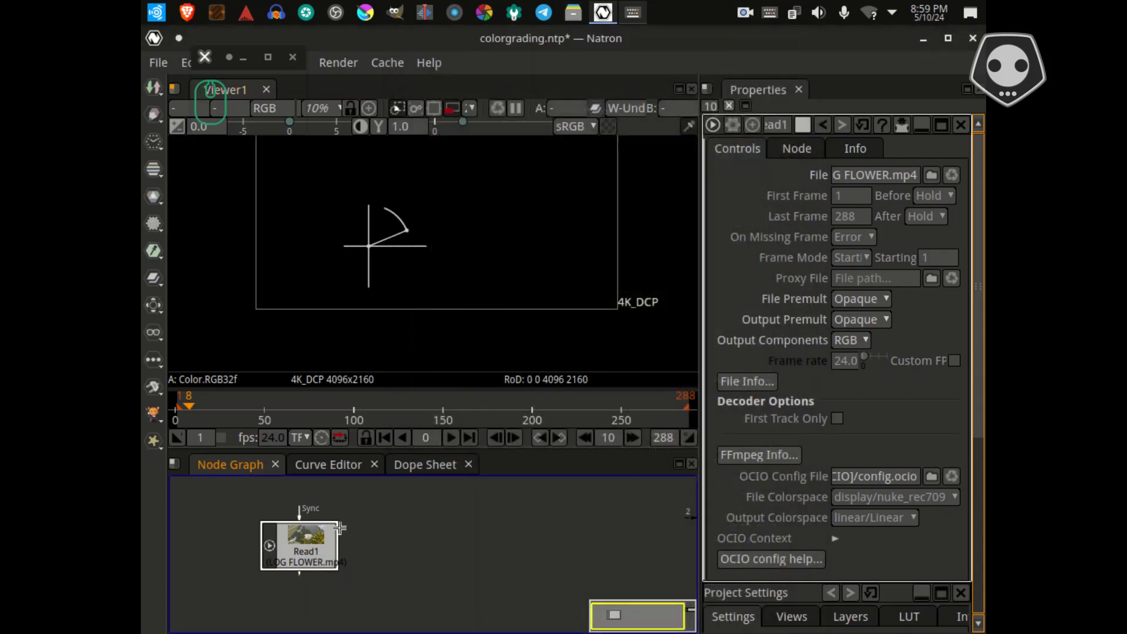
- Connect input 1 of Viewer1 to the Read1 node and arrange the two nodes closer together in the graph
{"action": "left_click_drag", "start_coordinate": [329, 524], "coordinate": [417, 541]}
{"action": "scroll", "coordinate": [345, 547], "scroll_direction": "down", "scroll_amount": 2}
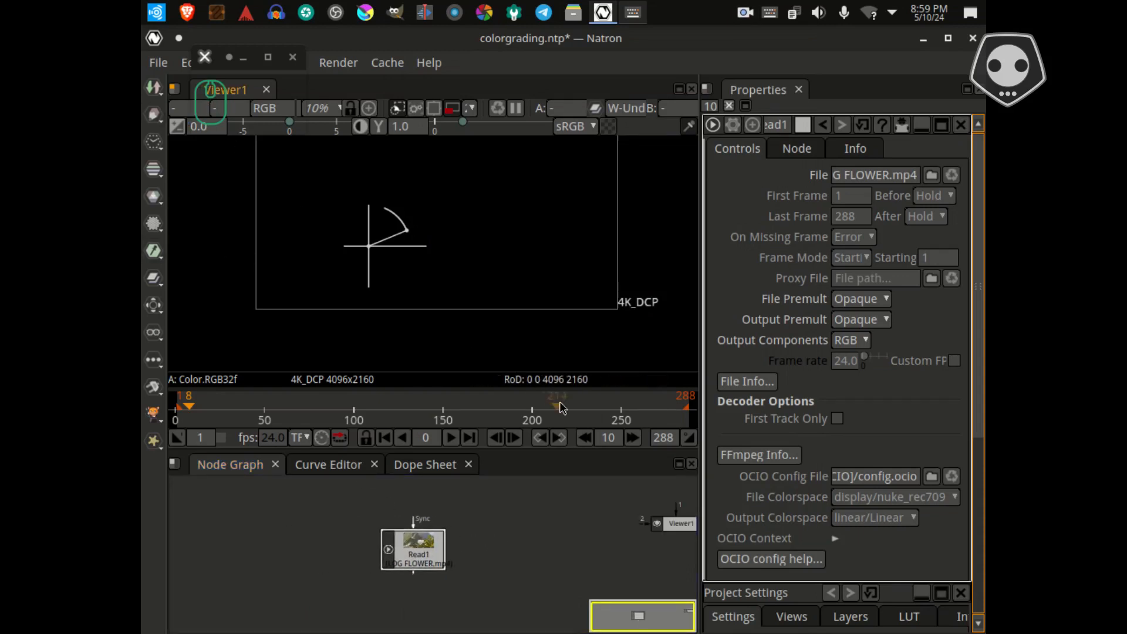
{"action": "left_click_drag", "start_coordinate": [556, 533], "coordinate": [472, 529]}
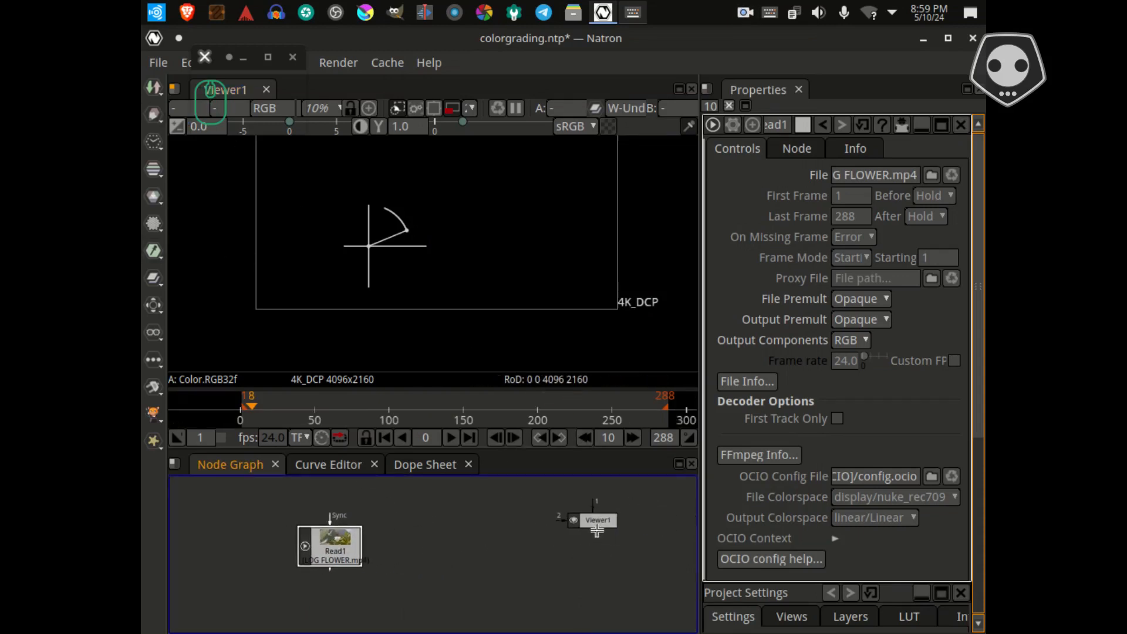
{"action": "left_click_drag", "start_coordinate": [594, 524], "coordinate": [526, 548]}
{"action": "left_click", "coordinate": [327, 542]}
{"action": "key", "text": "KP_1"}
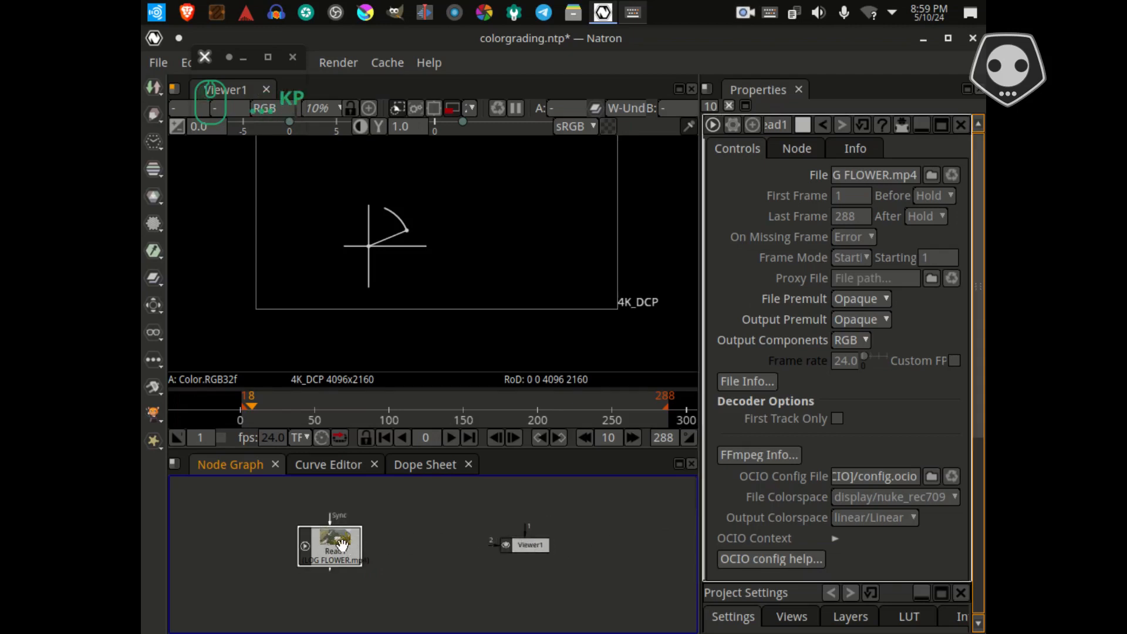
{"action": "left_click_drag", "start_coordinate": [345, 545], "coordinate": [353, 546]}
{"action": "scroll", "coordinate": [492, 552], "scroll_direction": "up", "scroll_amount": 2}
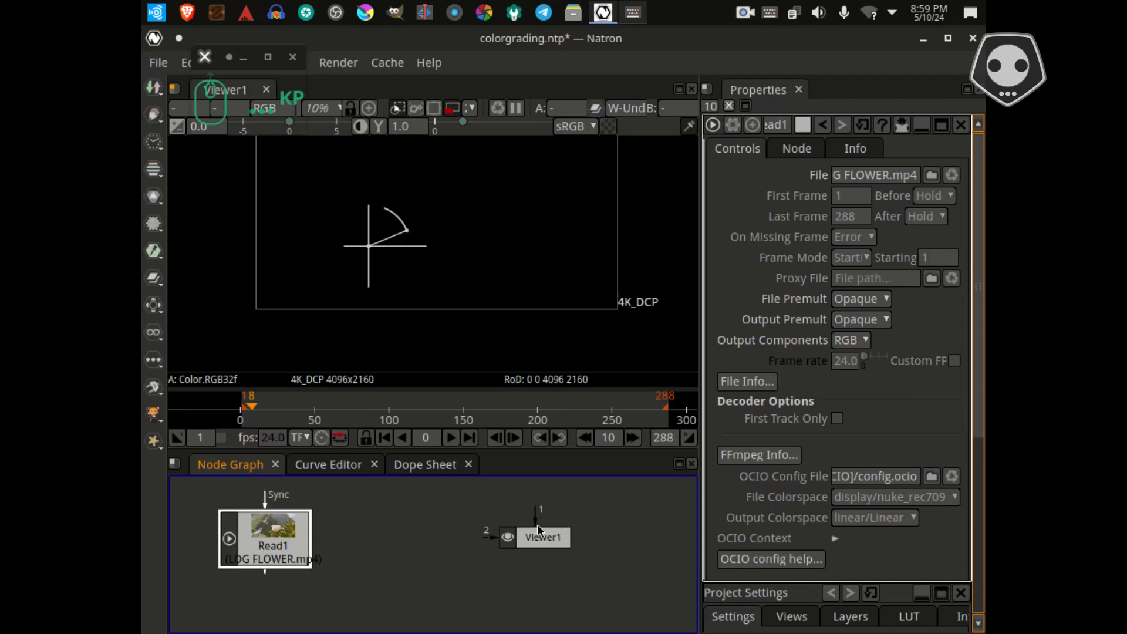
{"action": "left_click_drag", "start_coordinate": [538, 517], "coordinate": [268, 546]}
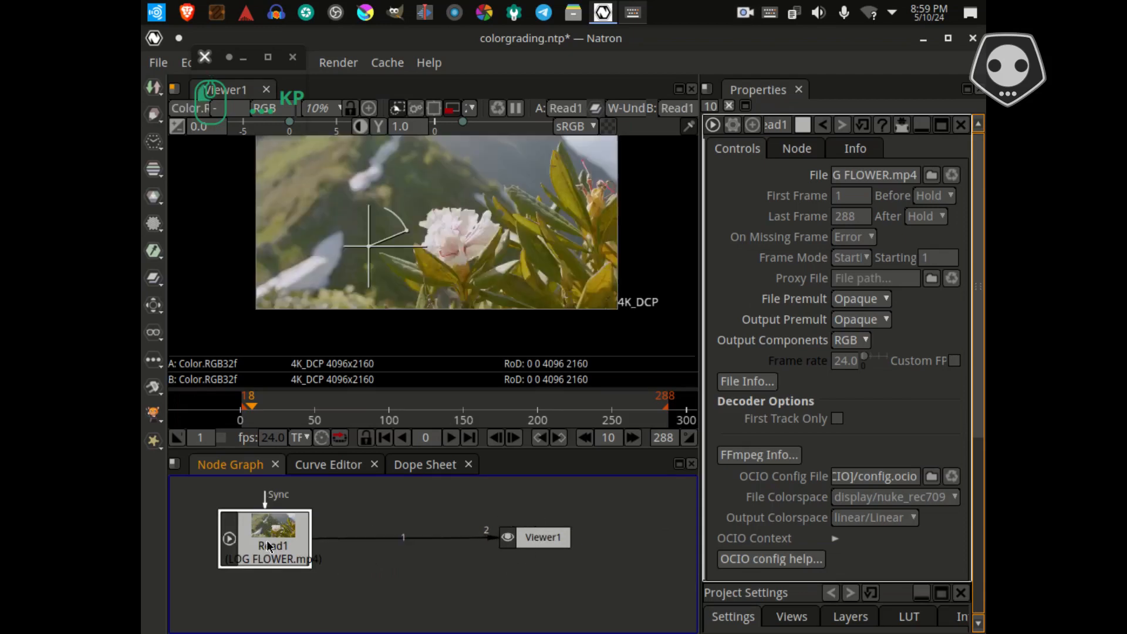
{"action": "left_click_drag", "start_coordinate": [540, 537], "coordinate": [531, 573]}
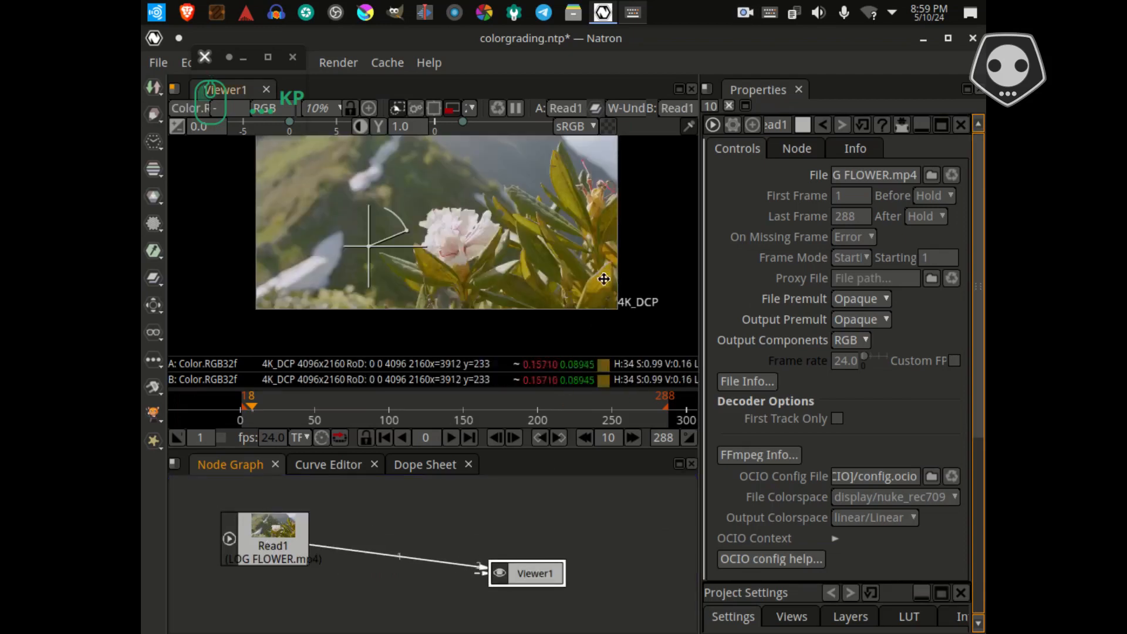
- Turn off the viewer's W-Under comparison by setting it to "-" and save the project
{"action": "left_click", "coordinate": [640, 111]}
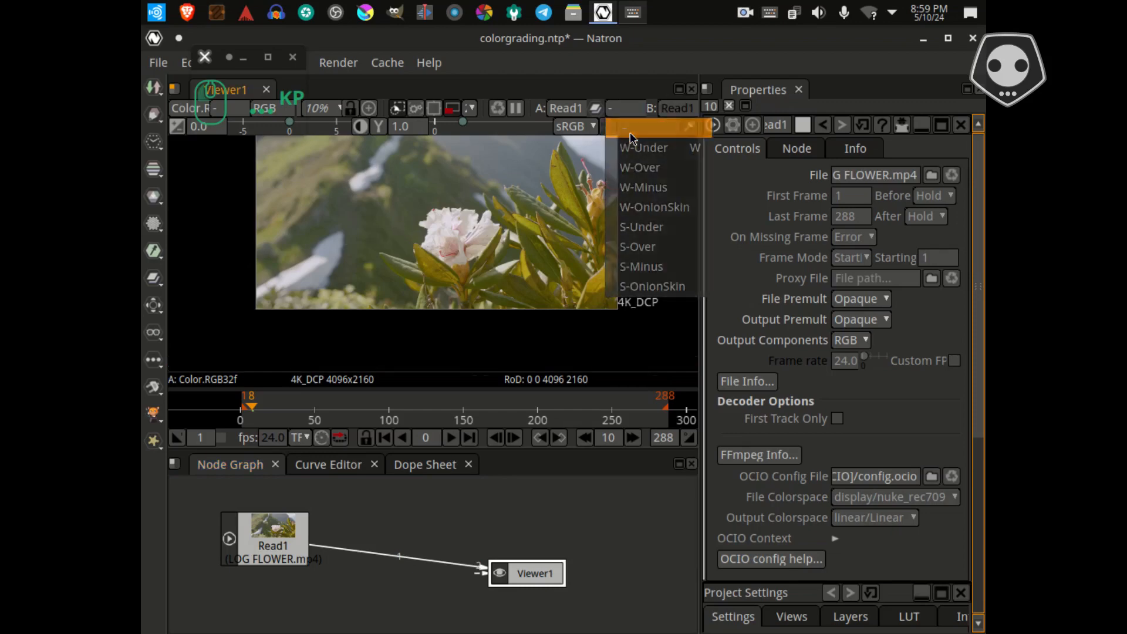
{"action": "left_click", "coordinate": [628, 105]}
{"action": "left_click_drag", "start_coordinate": [466, 294], "coordinate": [494, 334]}
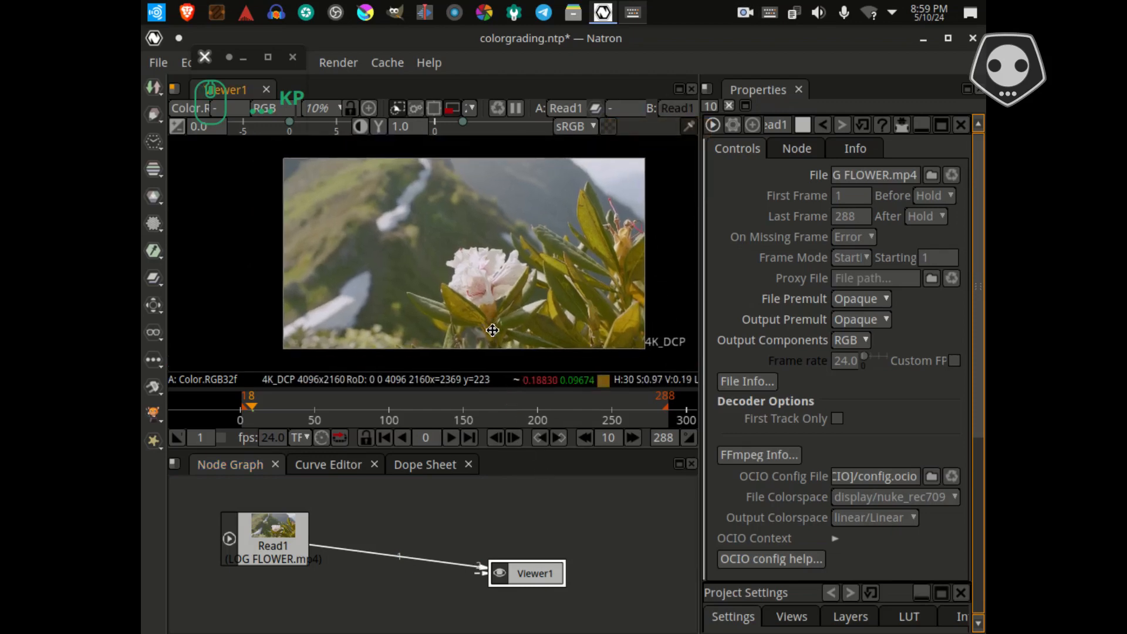
{"action": "key", "text": "ctrl+s"}
- Review the Read1 properties and the project settings, including the available project formats
{"action": "left_click", "coordinate": [273, 529]}
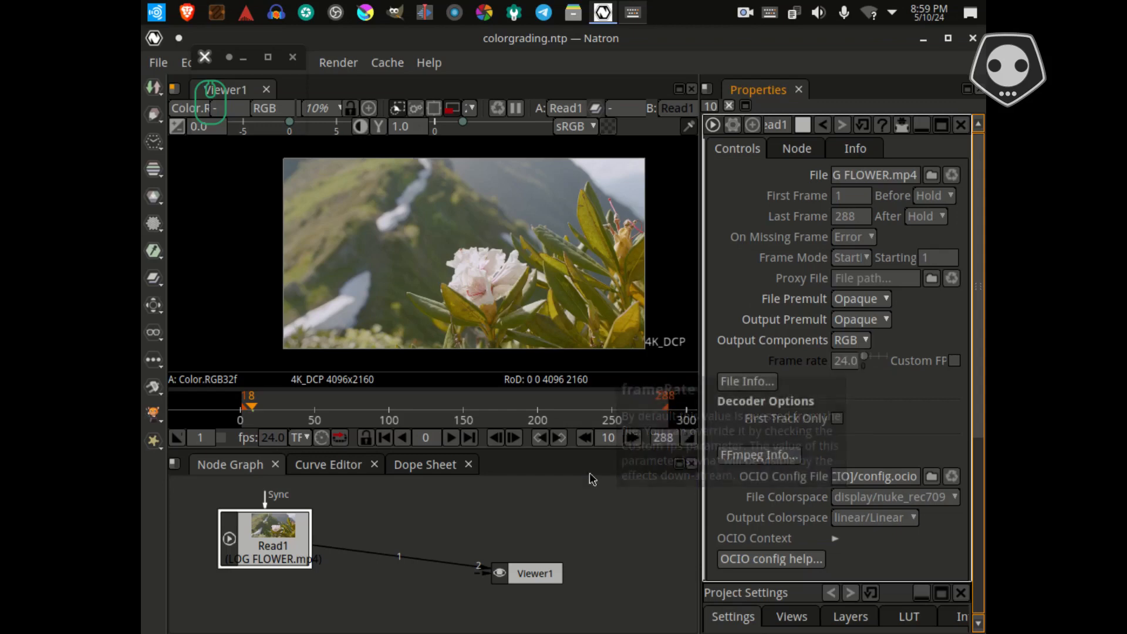
{"action": "scroll", "coordinate": [576, 516], "scroll_direction": "down", "scroll_amount": 1}
{"action": "scroll", "coordinate": [897, 433], "scroll_direction": "down", "scroll_amount": 6}
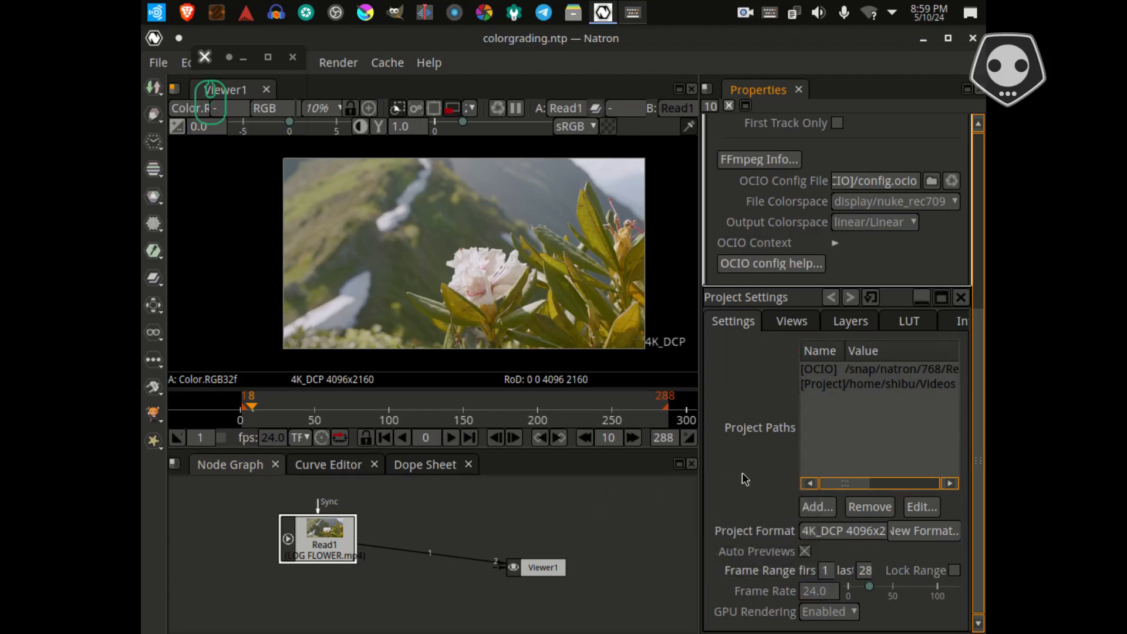
{"action": "scroll", "coordinate": [824, 373], "scroll_direction": "up", "scroll_amount": 5}
{"action": "scroll", "coordinate": [830, 342], "scroll_direction": "down", "scroll_amount": 5}
{"action": "left_click", "coordinate": [840, 530]}
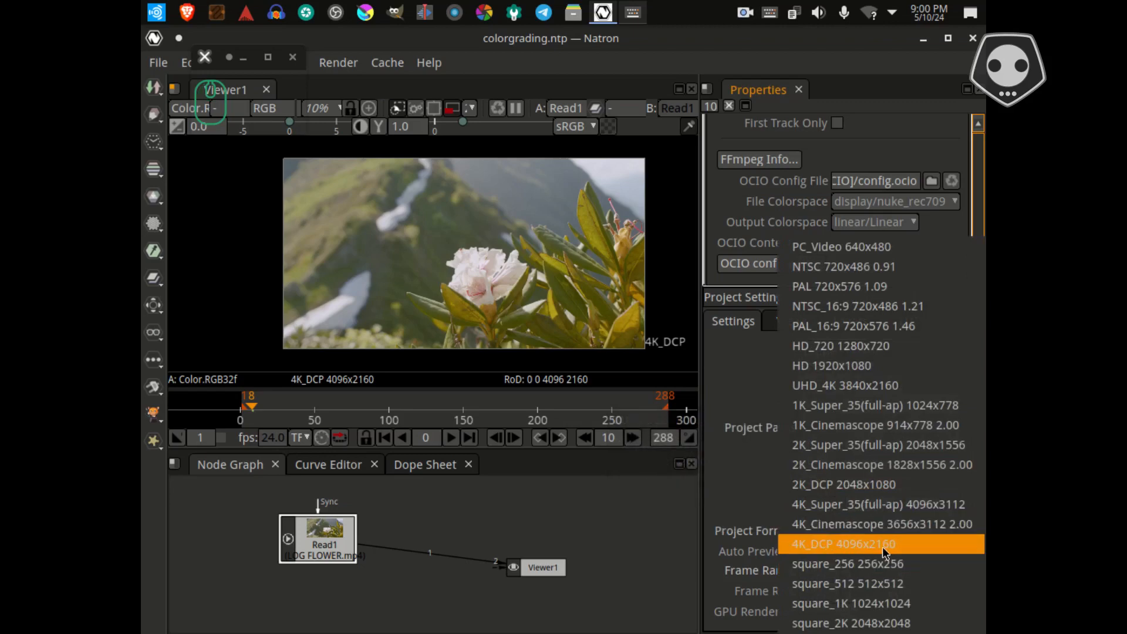
{"action": "left_click", "coordinate": [610, 543]}
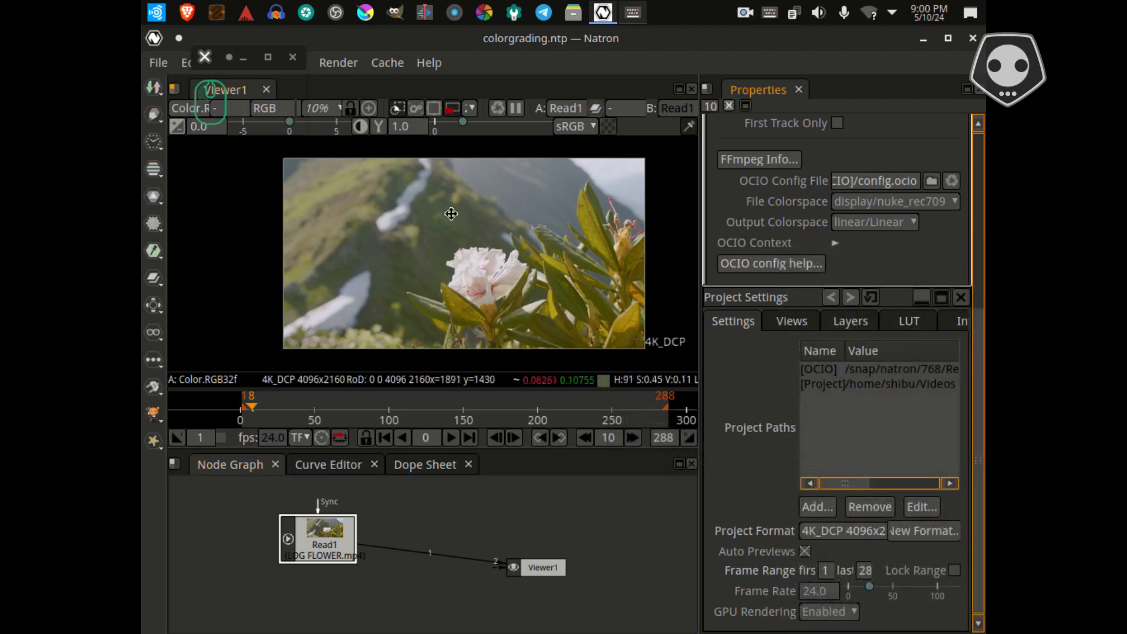
- Set the viewer's proxy downscale level to 8 and frame the flower image in the viewer
{"action": "left_click", "coordinate": [469, 108]}
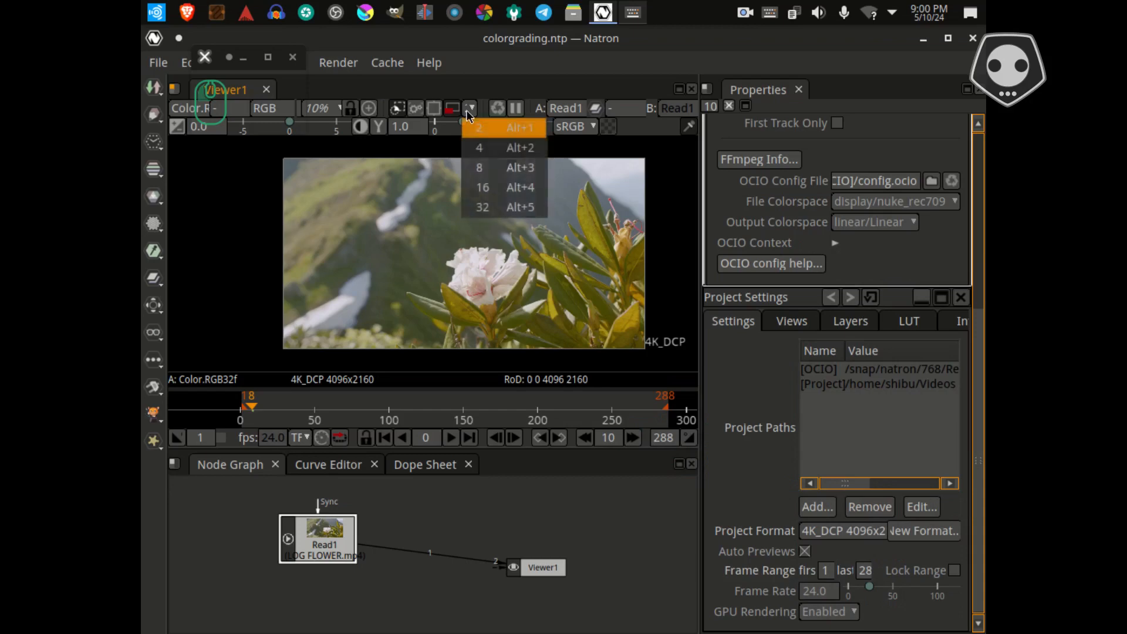
{"action": "left_click", "coordinate": [492, 169]}
{"action": "scroll", "coordinate": [469, 297], "scroll_direction": "up", "scroll_amount": 2}
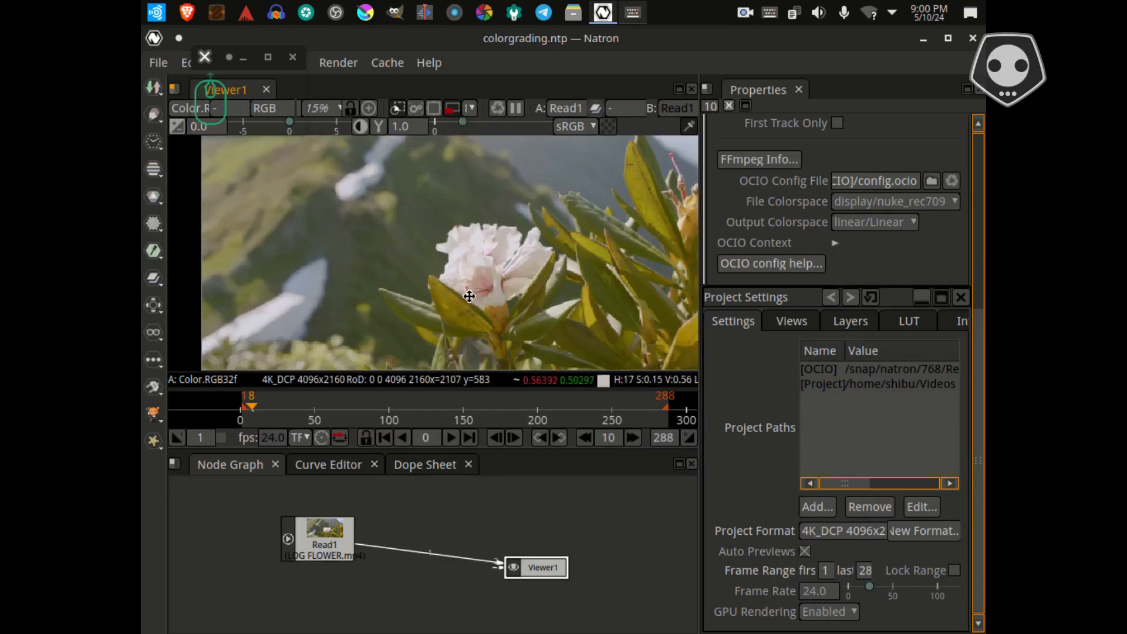
{"action": "scroll", "coordinate": [469, 297], "scroll_direction": "down", "scroll_amount": 1}
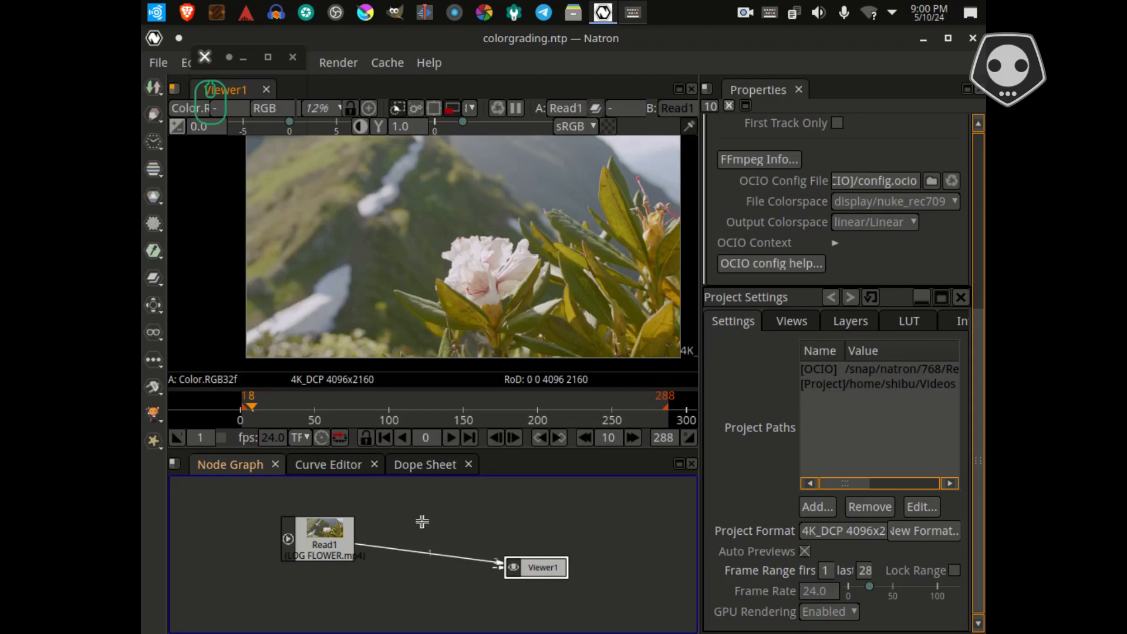
- Select the Read1 node and move it slightly farther away from Viewer1 in the node graph
{"action": "left_click_drag", "start_coordinate": [422, 522], "coordinate": [468, 531]}
{"action": "left_click", "coordinate": [374, 548]}
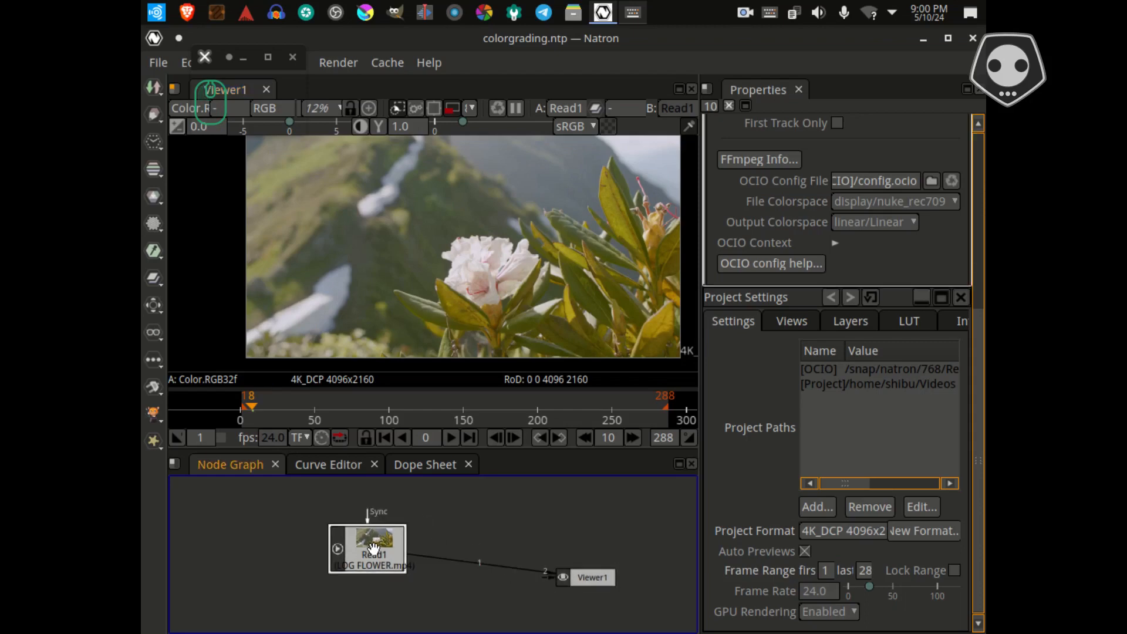
{"action": "left_click_drag", "start_coordinate": [374, 549], "coordinate": [356, 550]}
{"action": "right_click", "coordinate": [410, 526]}
{"action": "mouse_move", "coordinate": [478, 490]}
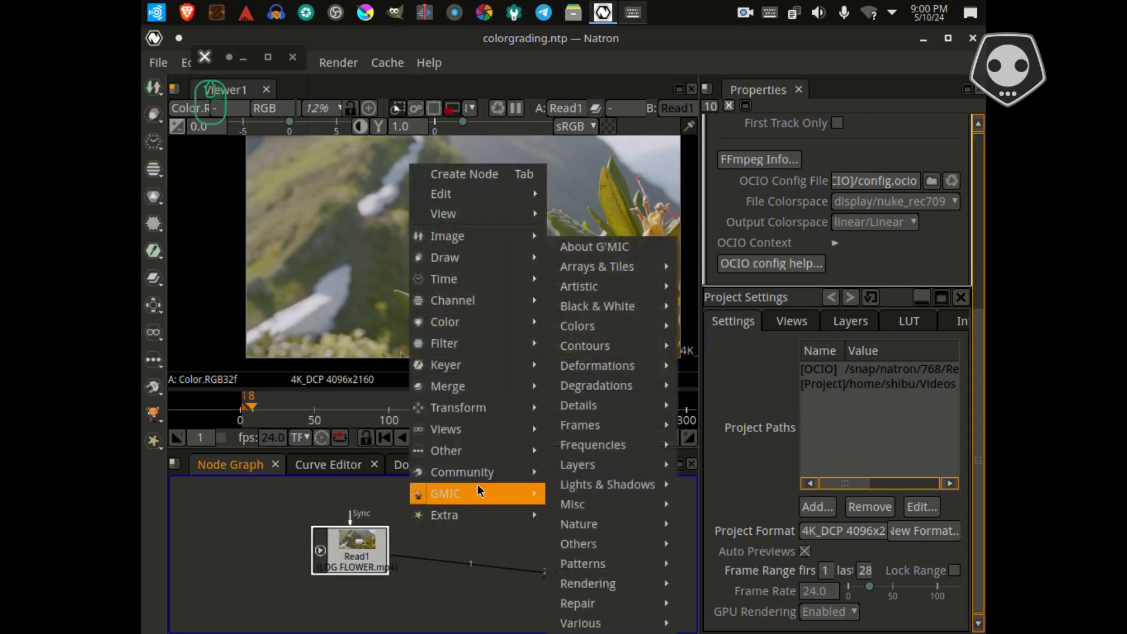
{"action": "left_click", "coordinate": [301, 507]}
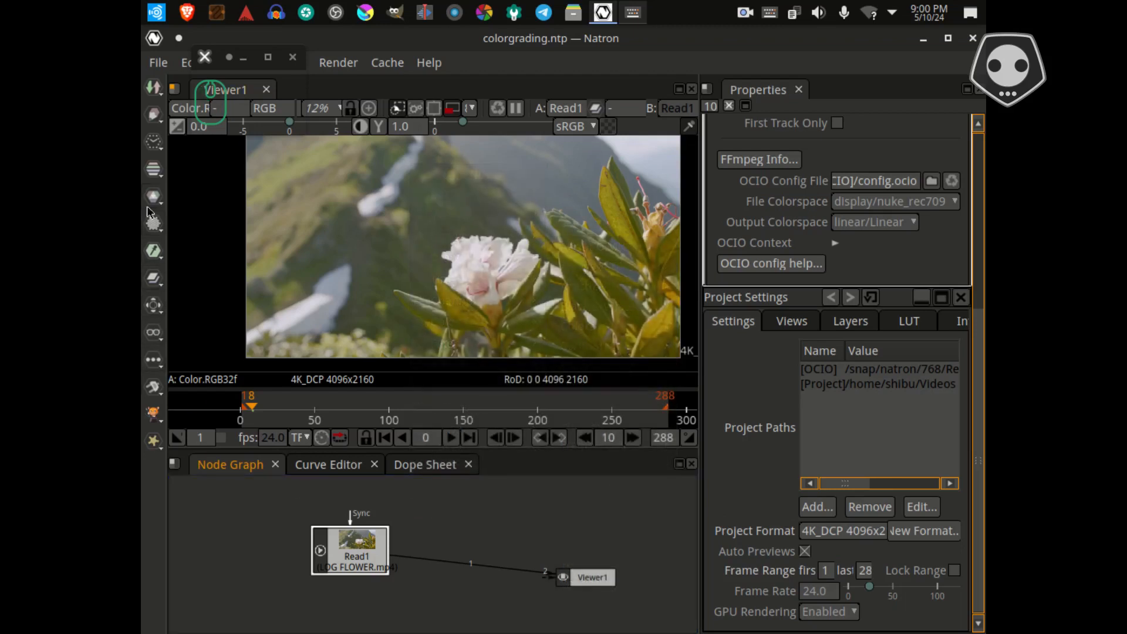
{"action": "left_click", "coordinate": [153, 197]}
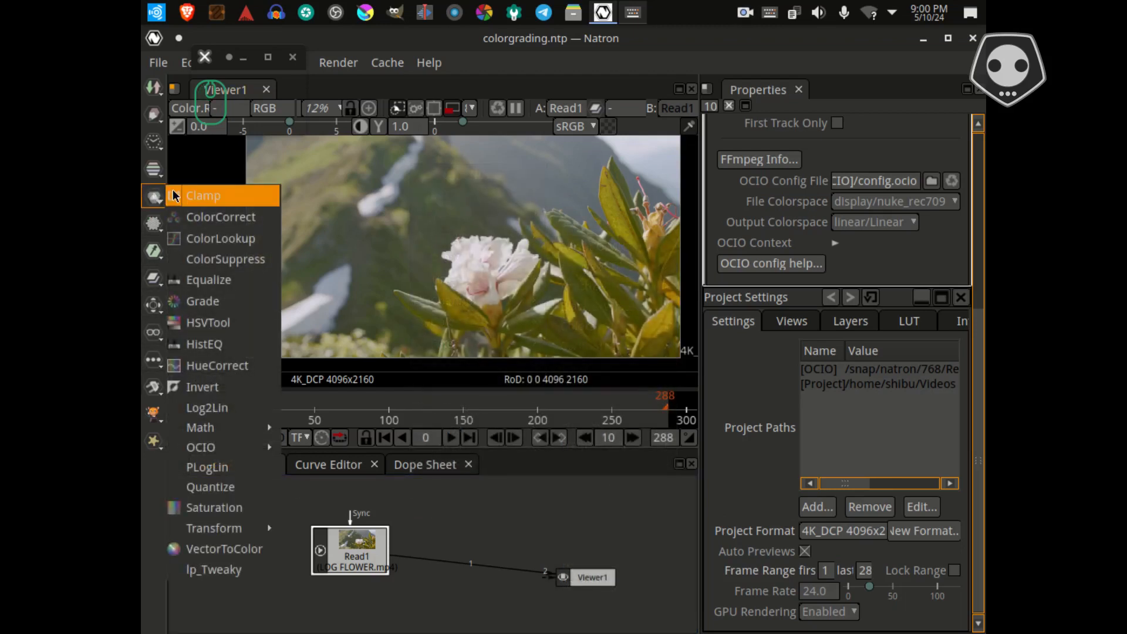
{"action": "left_click", "coordinate": [153, 169]}
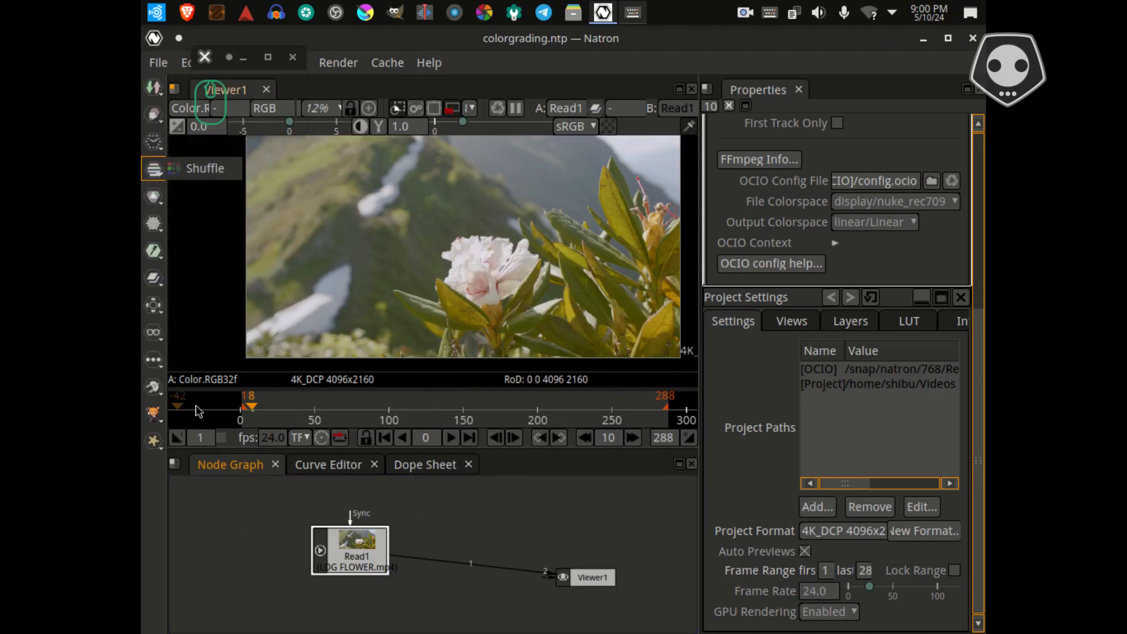
- Insert an OCIOLookTransform node between Read1 and Viewer1 and spread the nodes out along the connection
{"action": "right_click", "coordinate": [493, 504]}
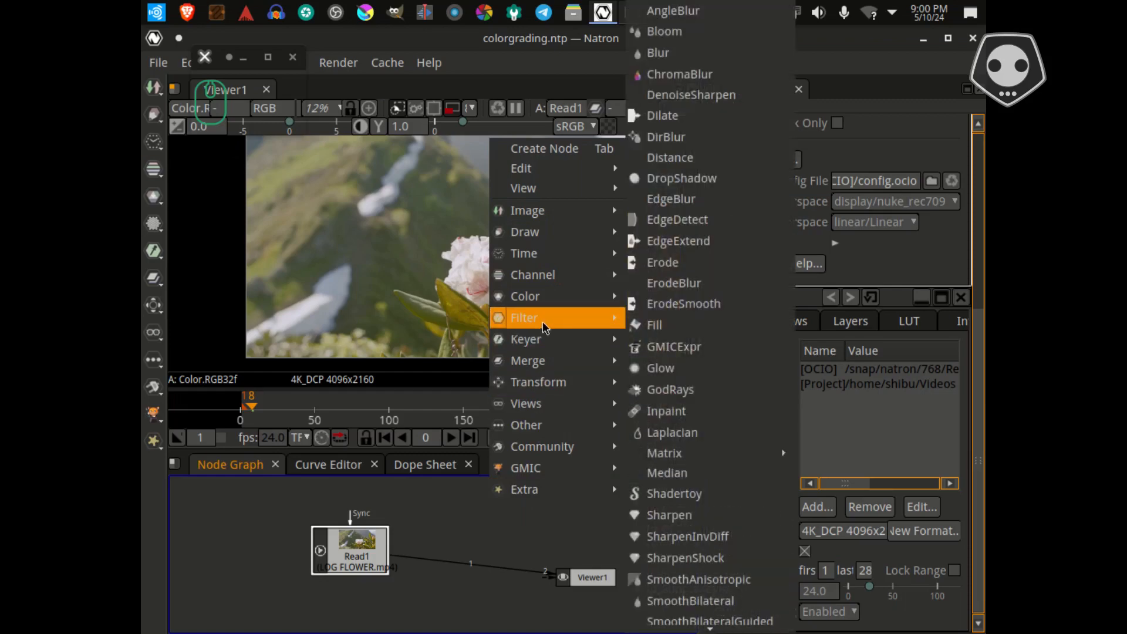
{"action": "mouse_move", "coordinate": [569, 273]}
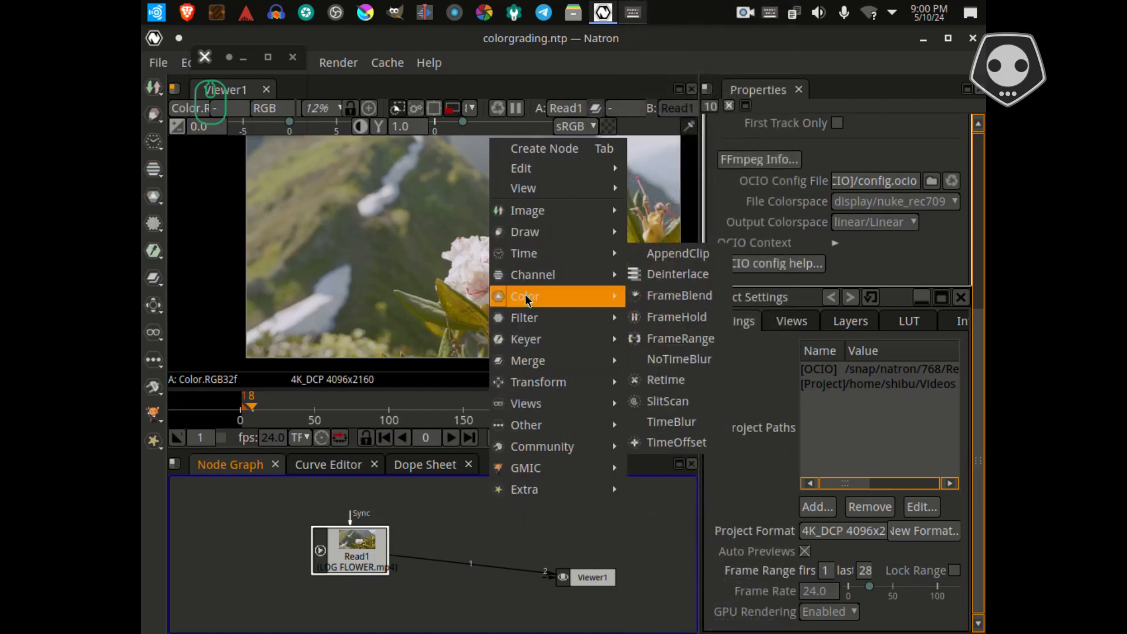
{"action": "mouse_move", "coordinate": [534, 294]}
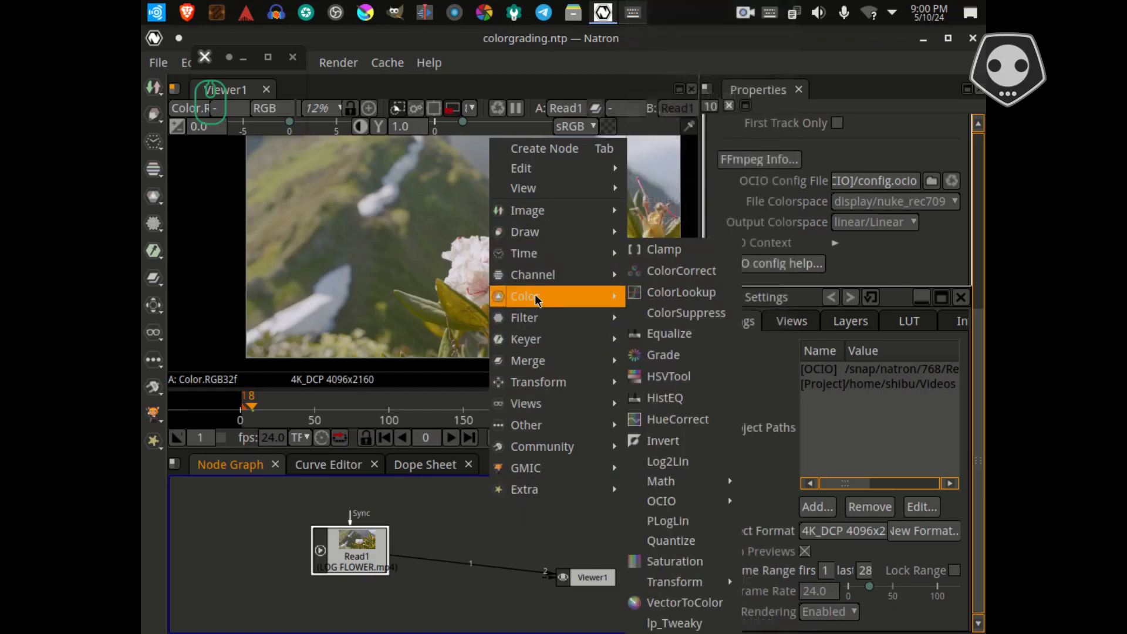
{"action": "mouse_move", "coordinate": [698, 500]}
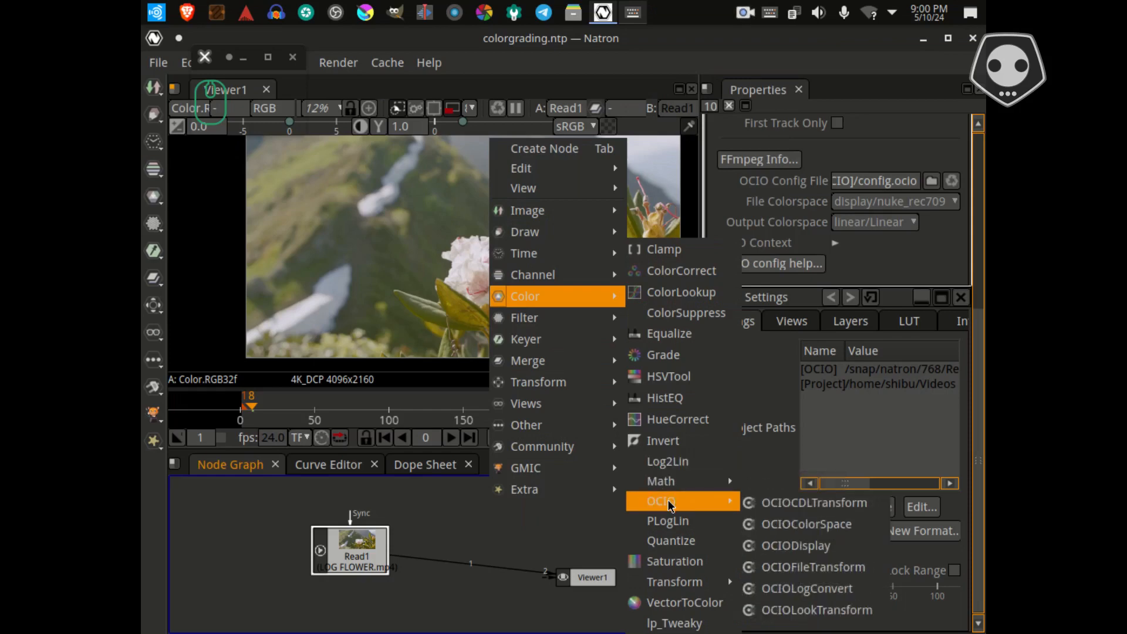
{"action": "left_click", "coordinate": [798, 616]}
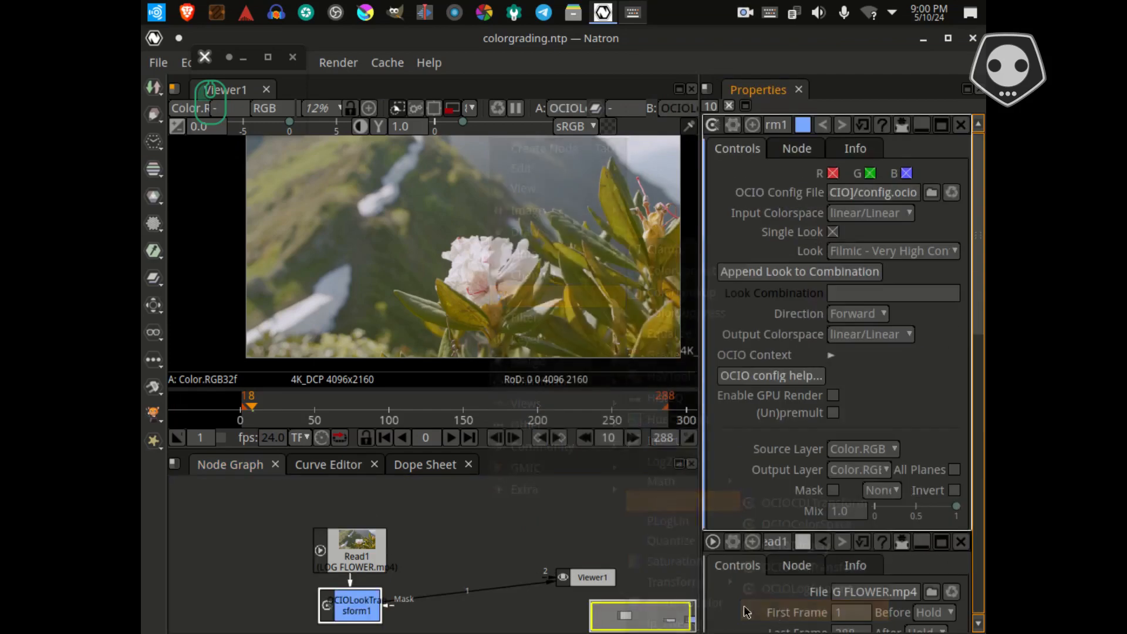
{"action": "left_click_drag", "start_coordinate": [350, 549], "coordinate": [245, 534]}
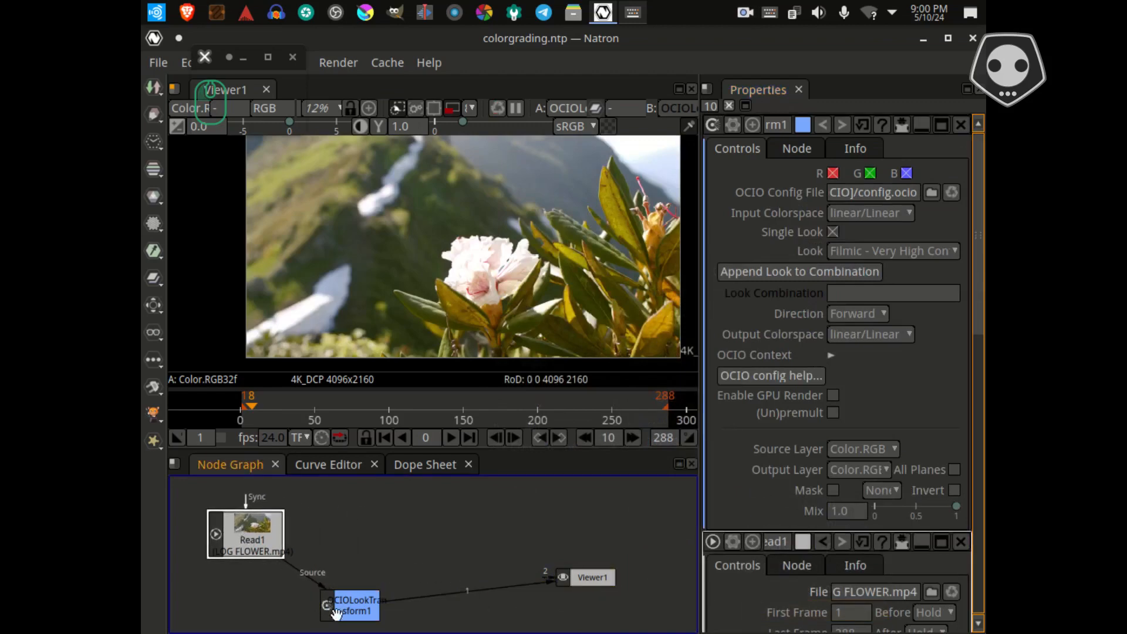
{"action": "left_click_drag", "start_coordinate": [340, 619], "coordinate": [366, 592]}
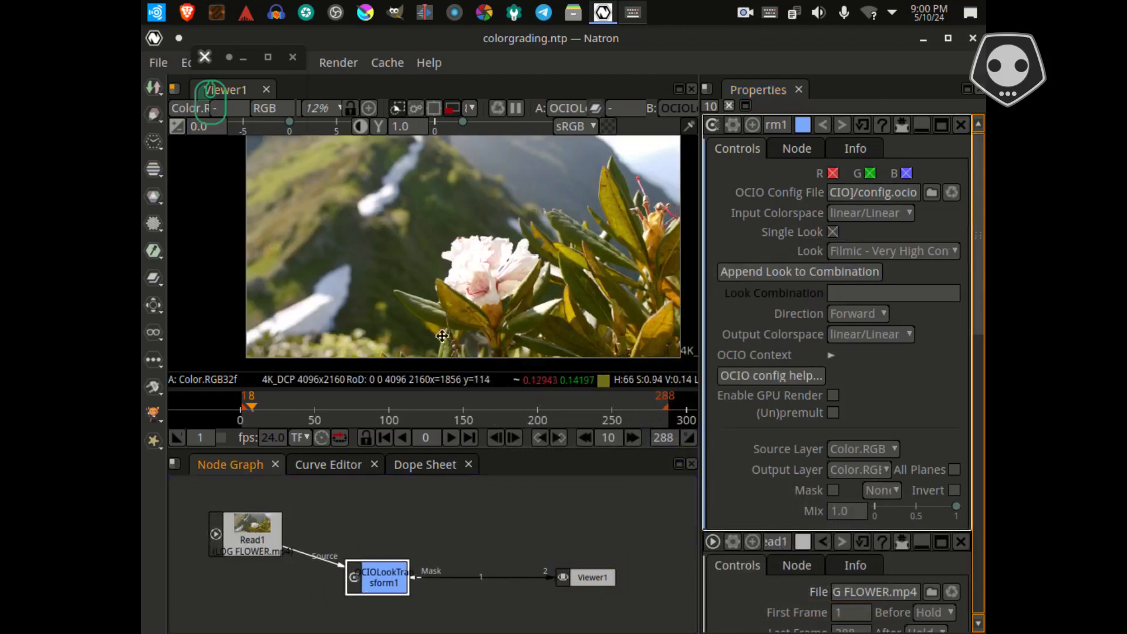
- Compare the flower image with and without the look by repeatedly disabling and re-enabling the OCIOLookTransform node
{"action": "scroll", "coordinate": [438, 298], "scroll_direction": "down", "scroll_amount": 1}
{"action": "left_click", "coordinate": [379, 576]}
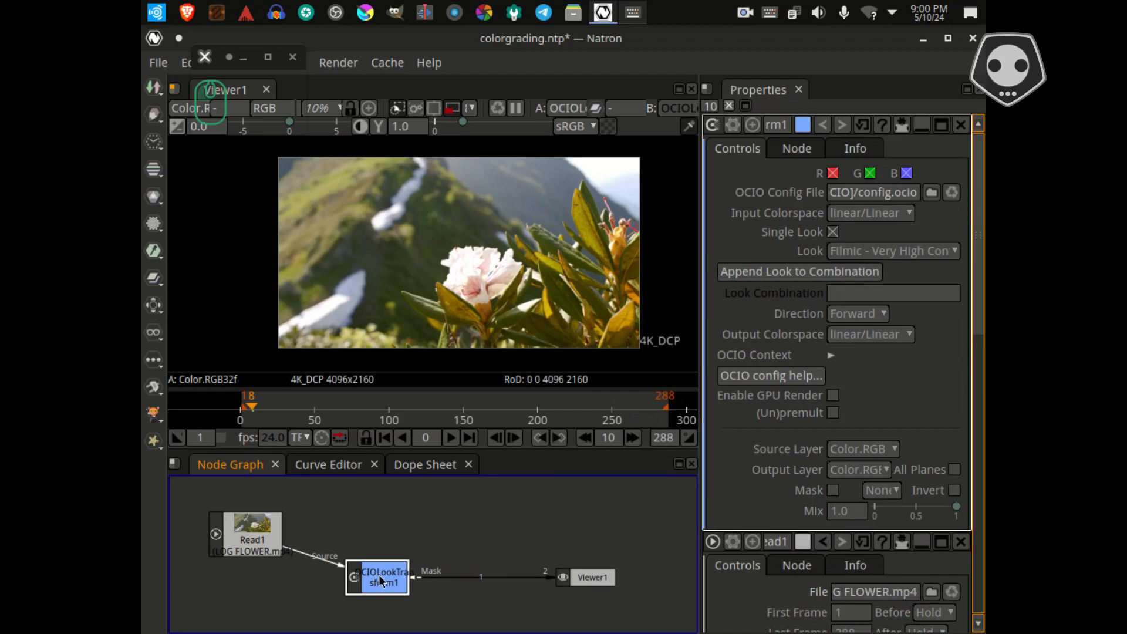
{"action": "key", "text": "d"}
{"action": "left_click_drag", "start_coordinate": [448, 338], "coordinate": [424, 347]}
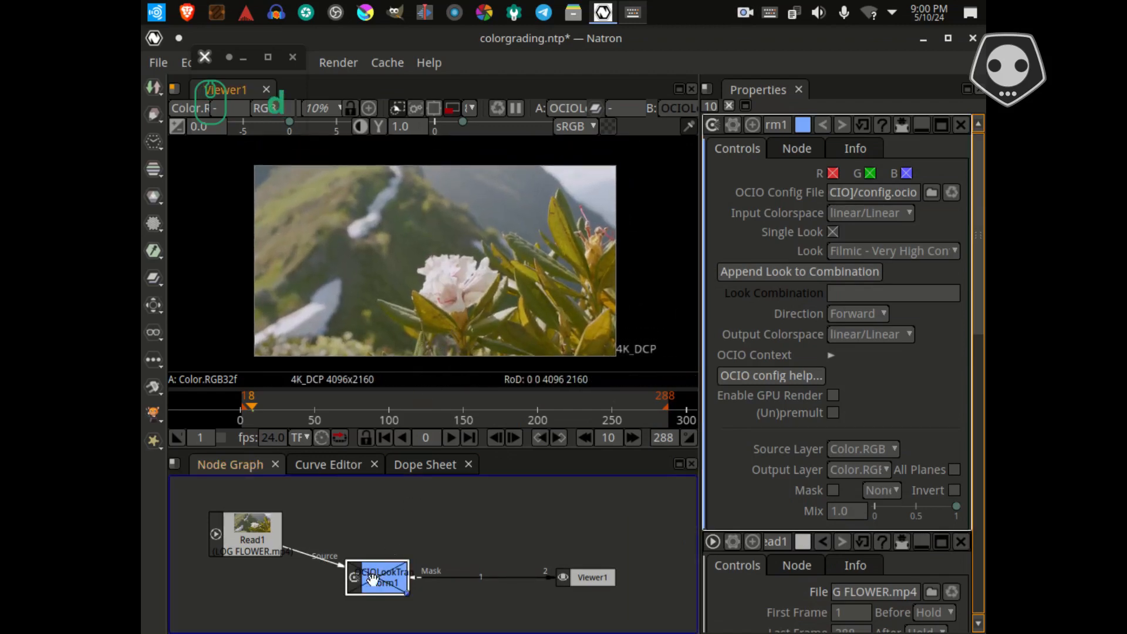
{"action": "key", "text": "d"}
{"action": "key", "text": "d"}
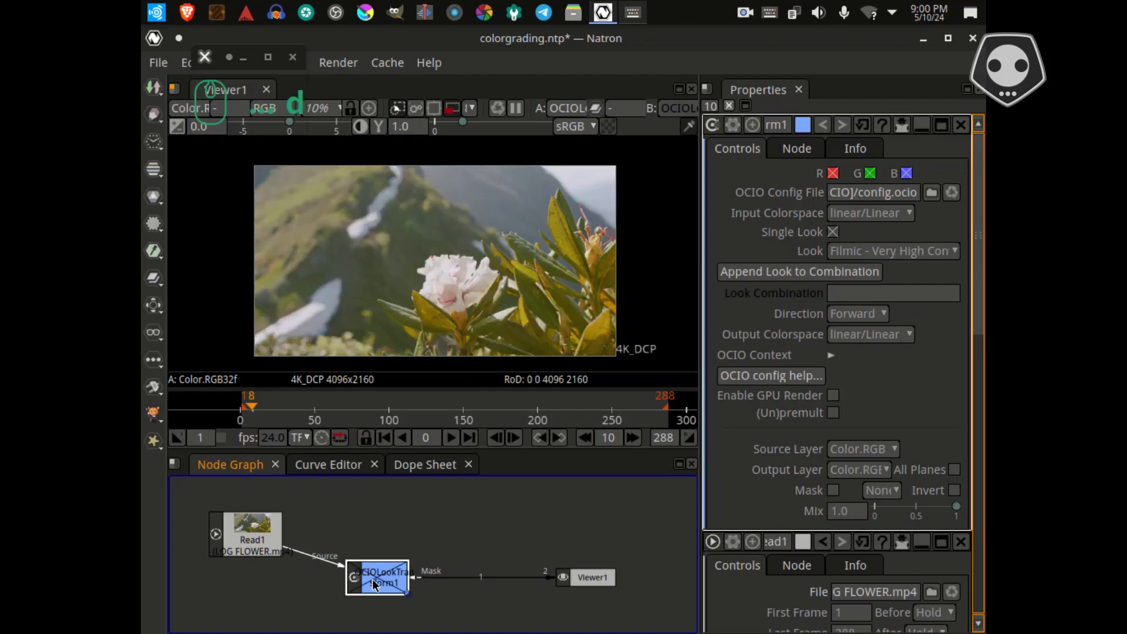
{"action": "key", "text": "d"}
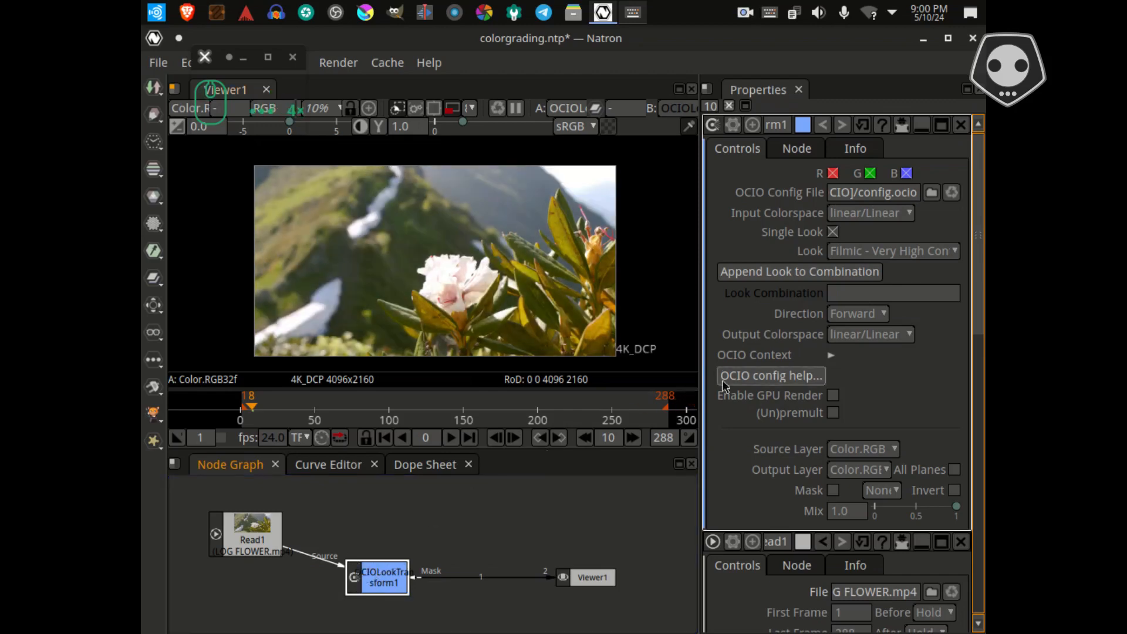
- Set the OCIOLookTransform node's input colorspace to linear/Linear ACES and check the flower in the viewer
{"action": "left_click", "coordinate": [876, 213]}
{"action": "mouse_move", "coordinate": [853, 234]}
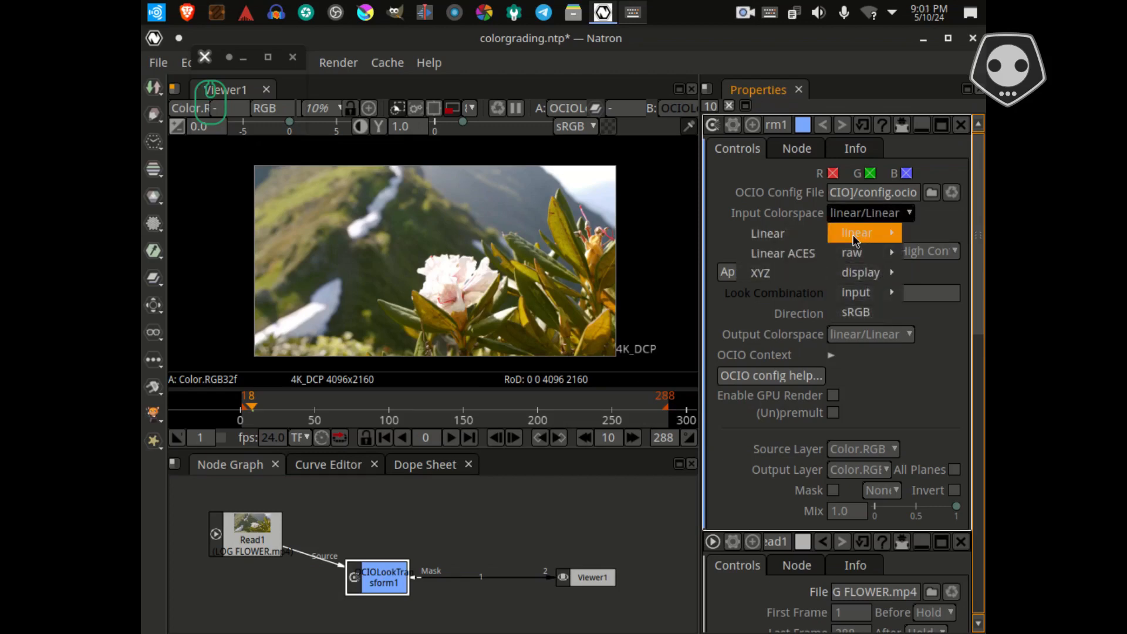
{"action": "left_click", "coordinate": [771, 256]}
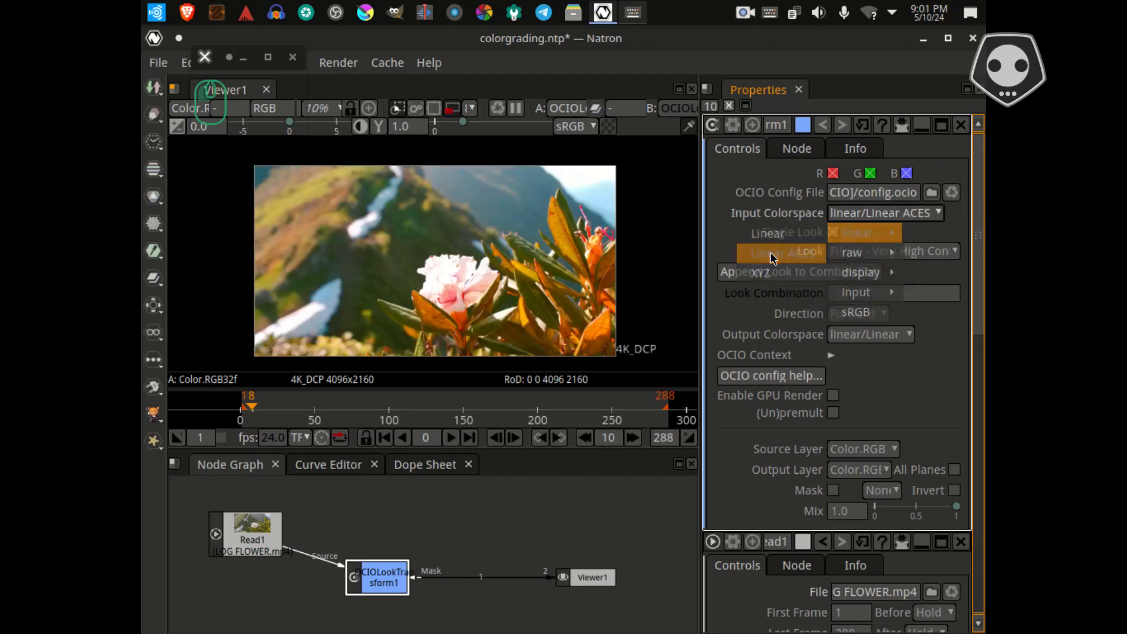
{"action": "scroll", "coordinate": [506, 286], "scroll_direction": "up", "scroll_amount": 5}
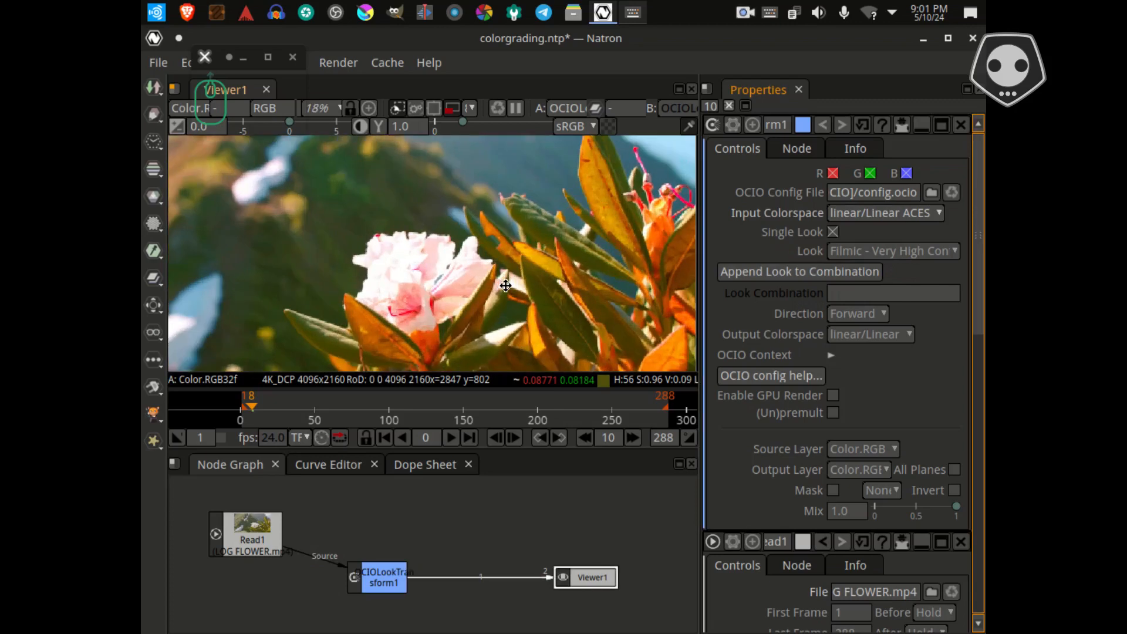
{"action": "scroll", "coordinate": [505, 286], "scroll_direction": "down", "scroll_amount": 3}
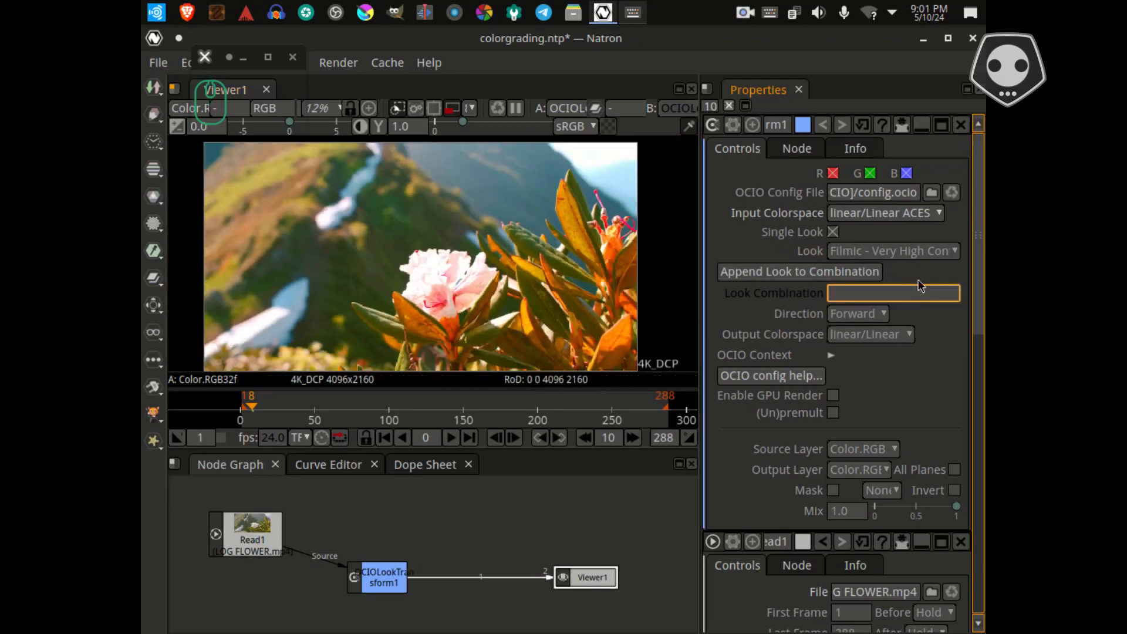
- Try the Agfa Agfacolor Futura II 400 look and compare it with Agfa Agfacolor HDC 100 plus
{"action": "left_click", "coordinate": [908, 256]}
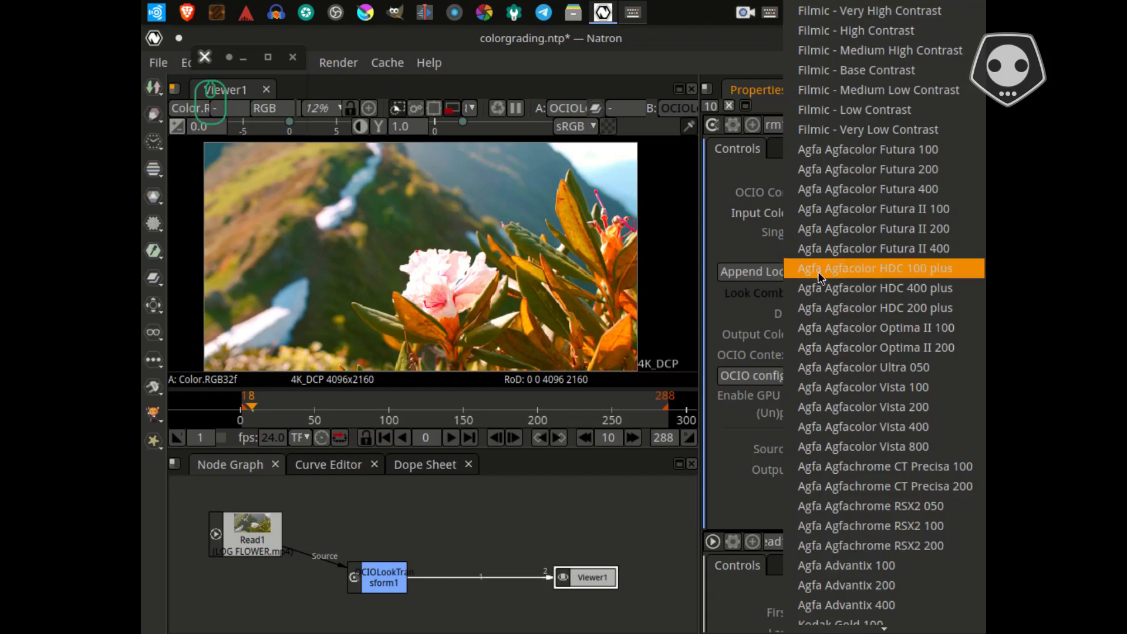
{"action": "left_click", "coordinate": [830, 254]}
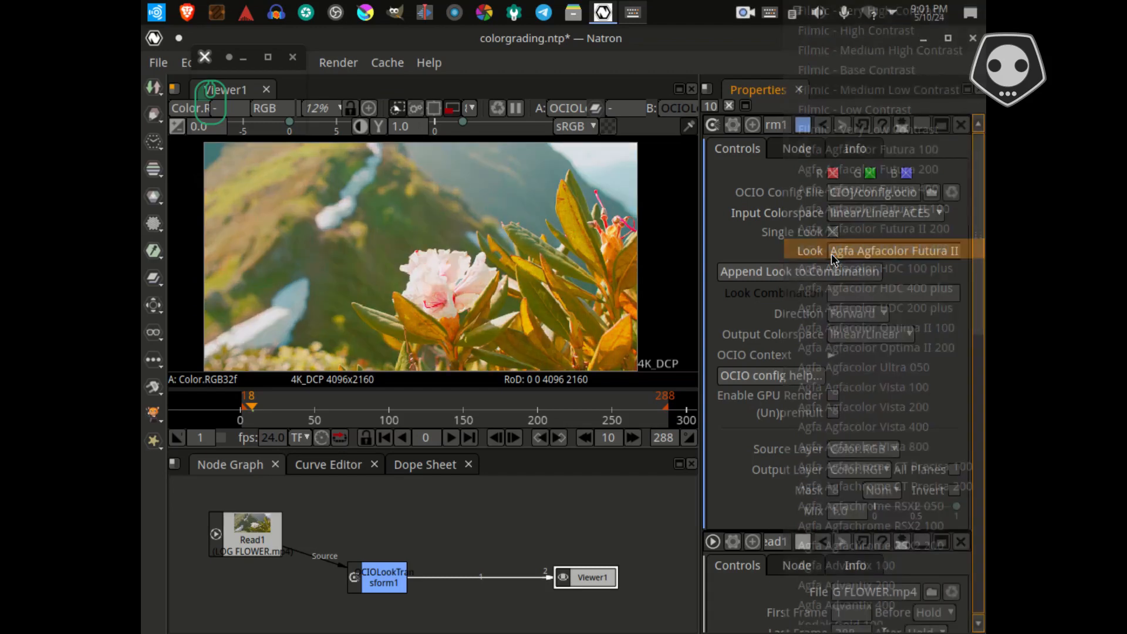
{"action": "scroll", "coordinate": [876, 251], "scroll_direction": "down", "scroll_amount": 1}
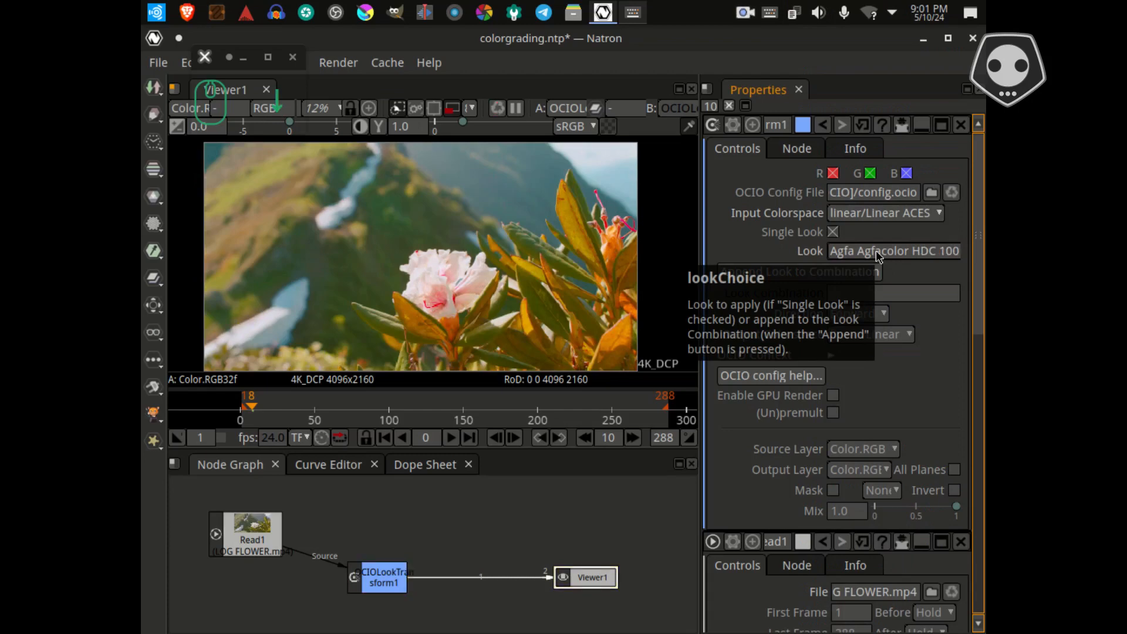
{"action": "scroll", "coordinate": [878, 255], "scroll_direction": "down", "scroll_amount": 1}
{"action": "scroll", "coordinate": [878, 256], "scroll_direction": "up", "scroll_amount": 1}
{"action": "scroll", "coordinate": [878, 257], "scroll_direction": "down", "scroll_amount": 1}
{"action": "scroll", "coordinate": [878, 256], "scroll_direction": "up", "scroll_amount": 1}
{"action": "left_click", "coordinate": [878, 257]}
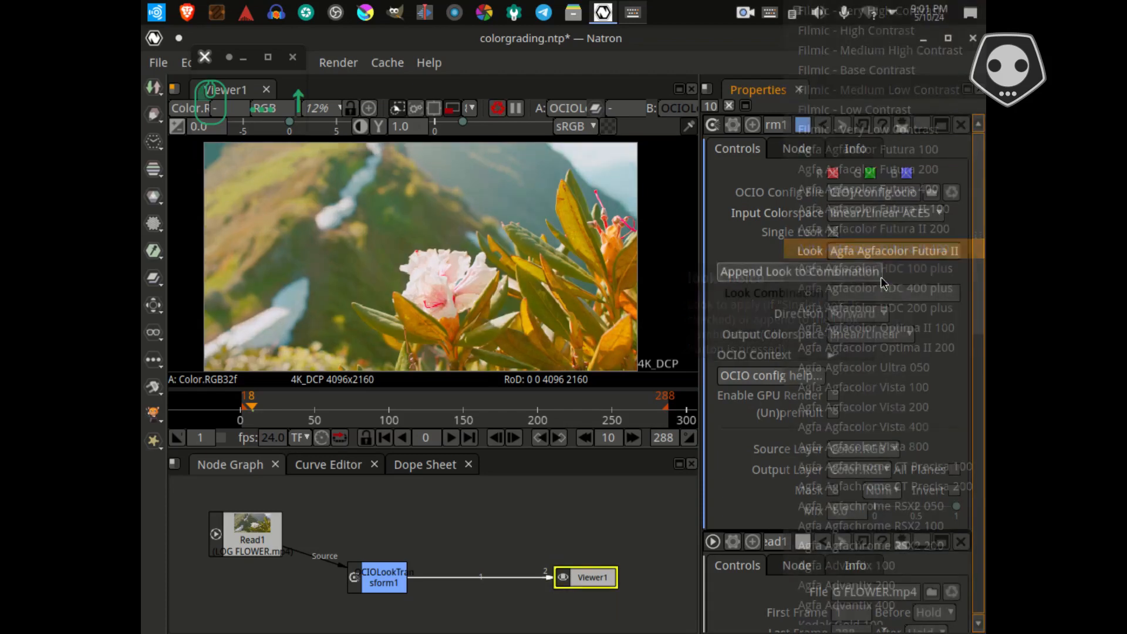
- Try the Kodak Gold 100 and Kodak Gold 200 looks on the footage
{"action": "left_click", "coordinate": [873, 252]}
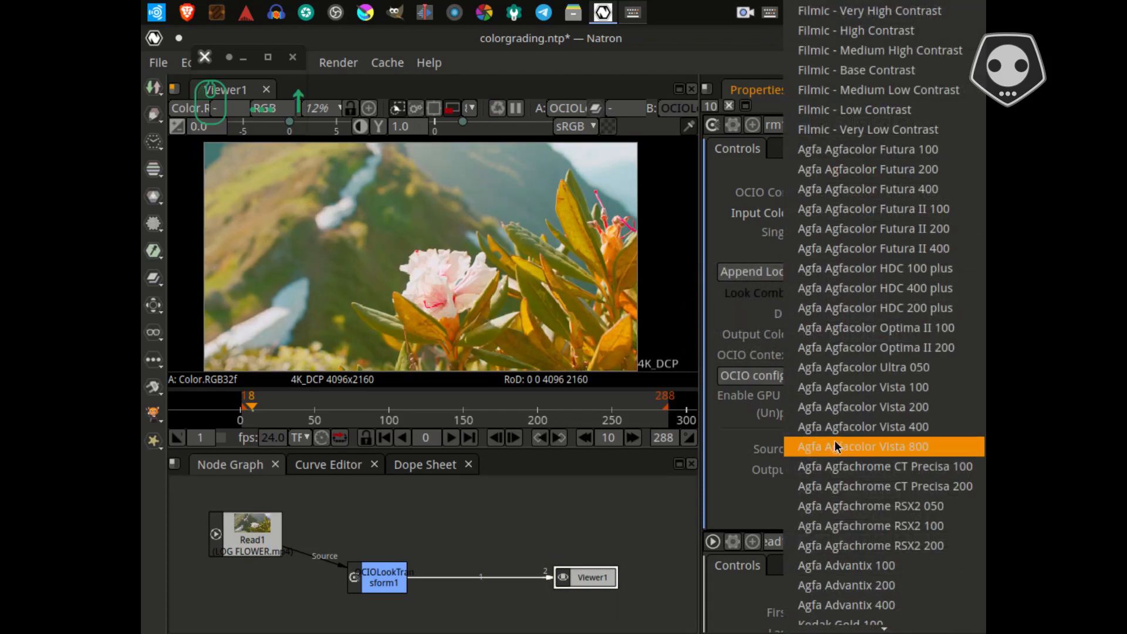
{"action": "scroll", "coordinate": [833, 487], "scroll_direction": "down", "scroll_amount": 1}
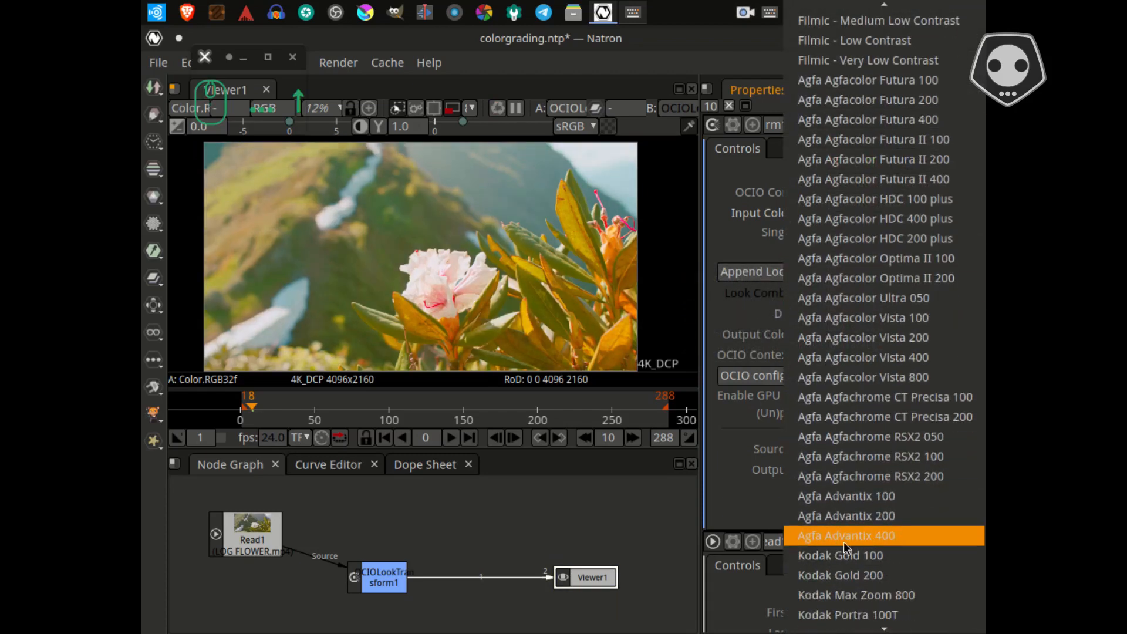
{"action": "left_click", "coordinate": [833, 554]}
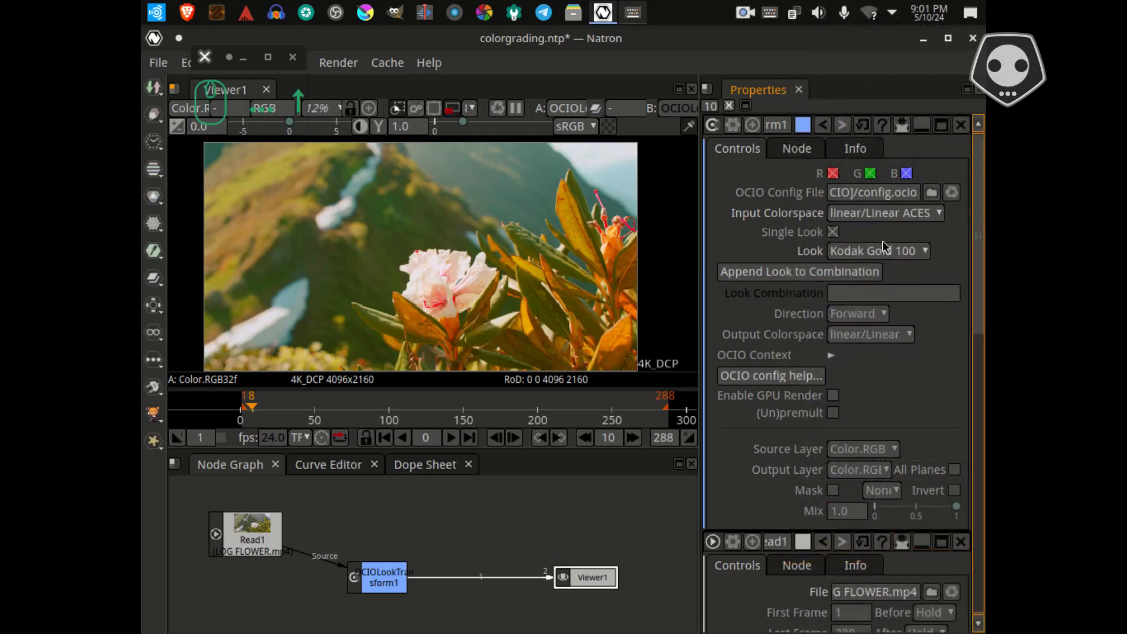
{"action": "scroll", "coordinate": [880, 249], "scroll_direction": "down", "scroll_amount": 1}
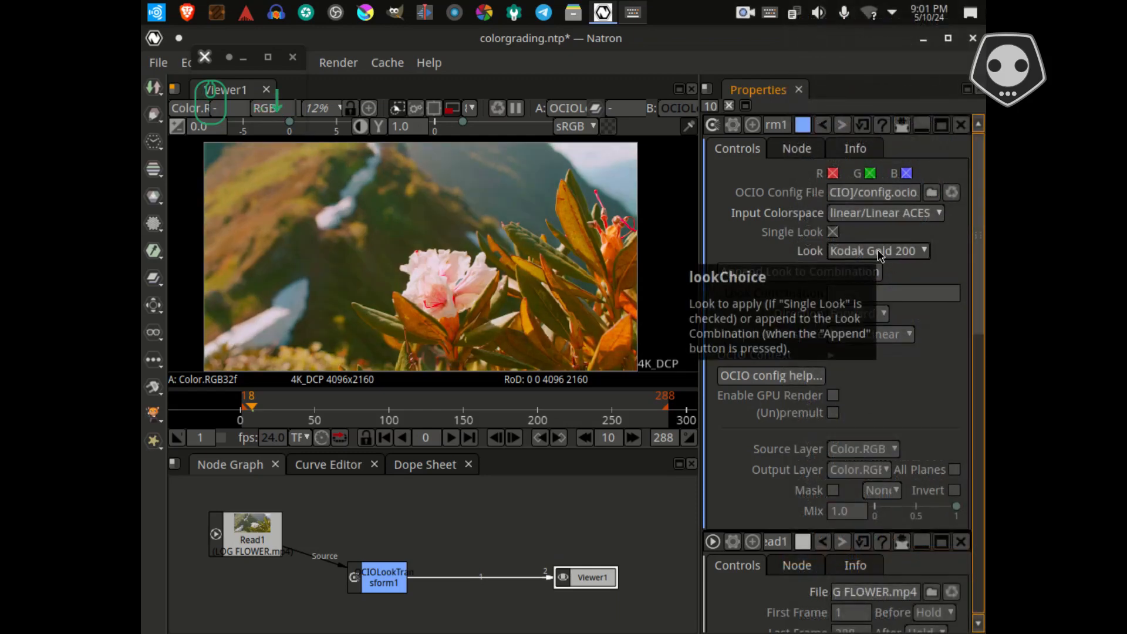
{"action": "left_click", "coordinate": [878, 248]}
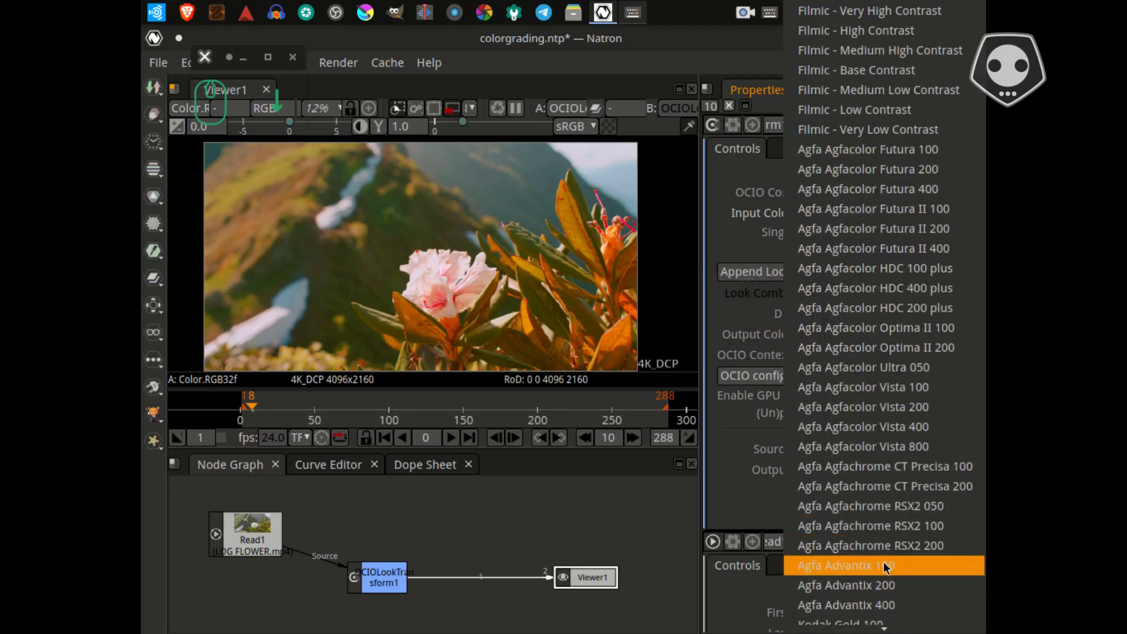
{"action": "key", "text": "Escape"}
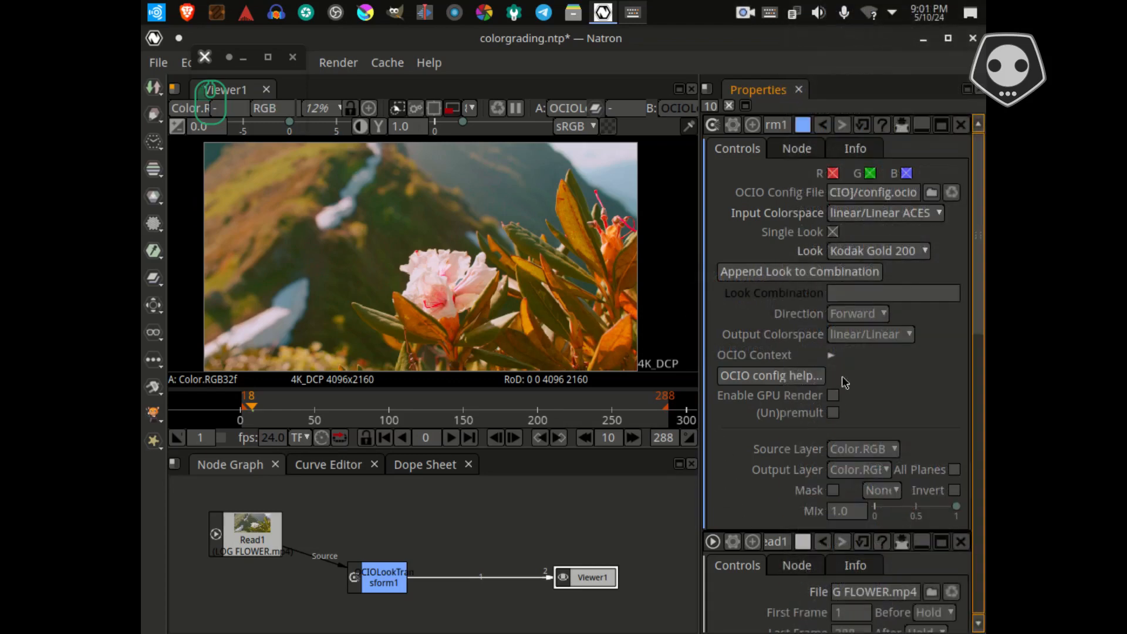
- Step through the following Kodak looks from Kodak Max Zoom 800 and Portra 100T to Kodak Portra 160VC
{"action": "scroll", "coordinate": [868, 254], "scroll_direction": "down", "scroll_amount": 1}
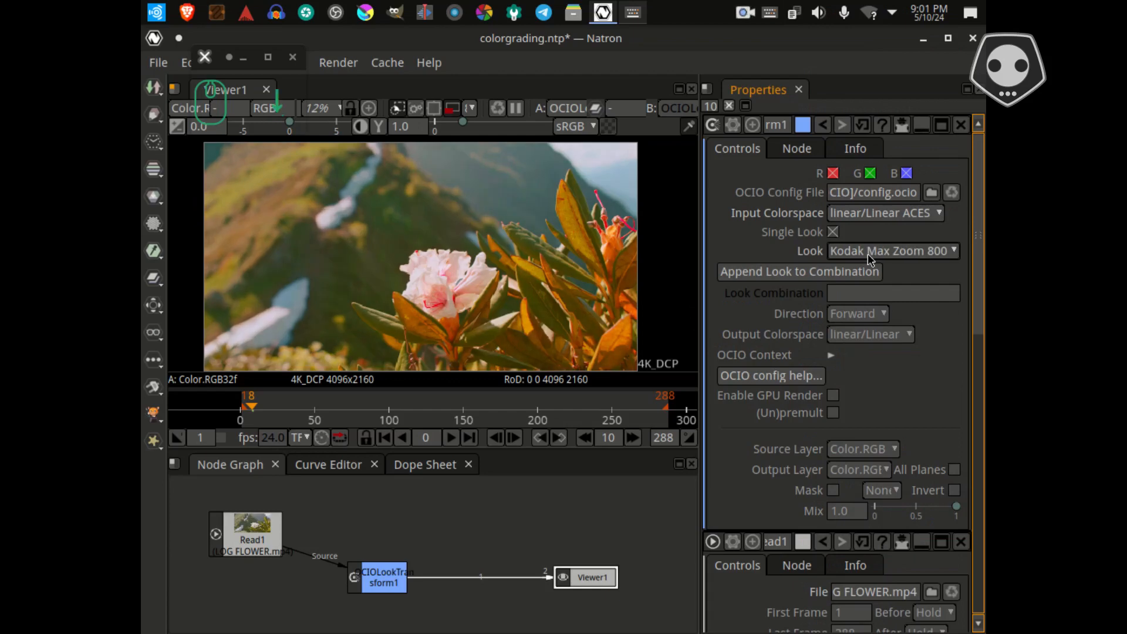
{"action": "scroll", "coordinate": [867, 253], "scroll_direction": "down", "scroll_amount": 1}
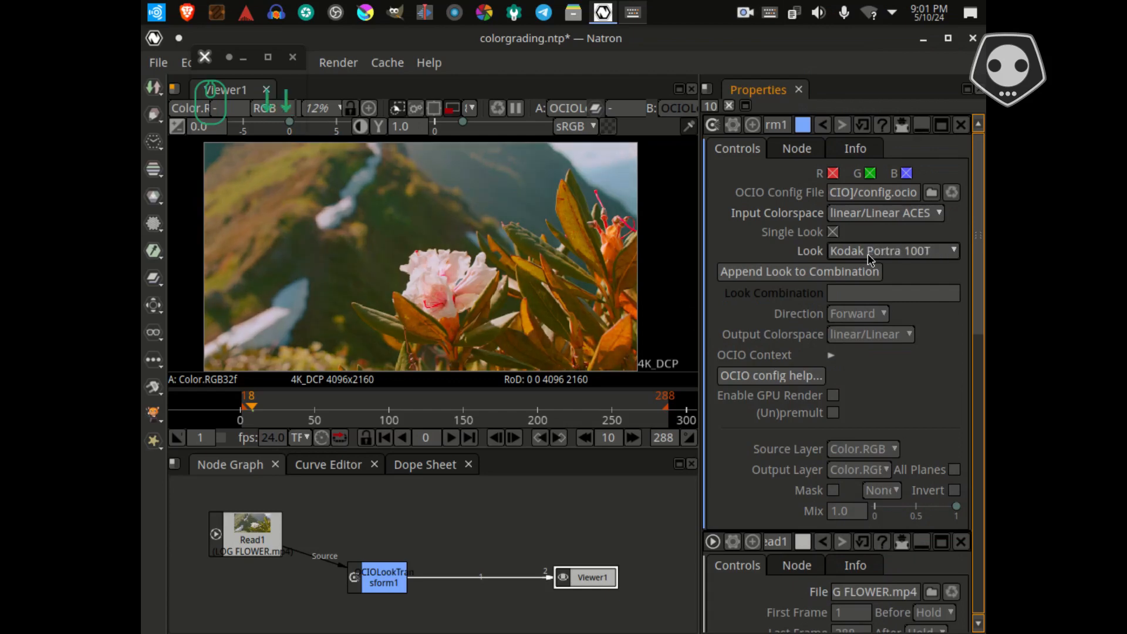
{"action": "scroll", "coordinate": [867, 253], "scroll_direction": "down", "scroll_amount": 1}
{"action": "scroll", "coordinate": [493, 289], "scroll_direction": "down", "scroll_amount": 2}
{"action": "scroll", "coordinate": [470, 303], "scroll_direction": "up", "scroll_amount": 2}
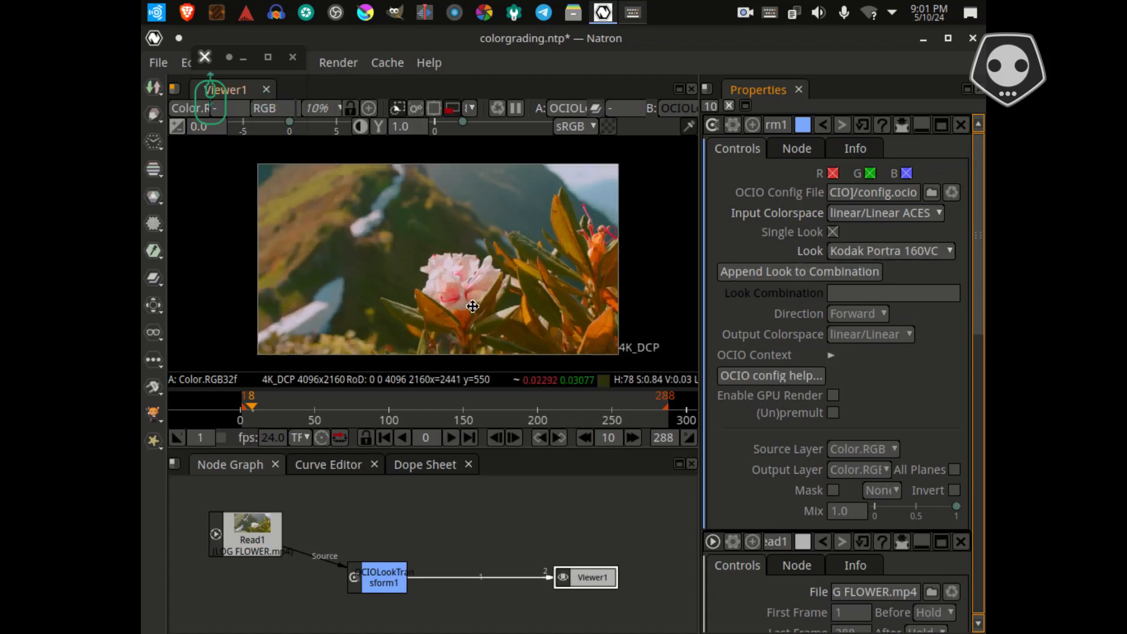
- Set the OCIOLookTransform node's look to Agfa Agfacolor Futura 100
{"action": "left_click", "coordinate": [895, 252]}
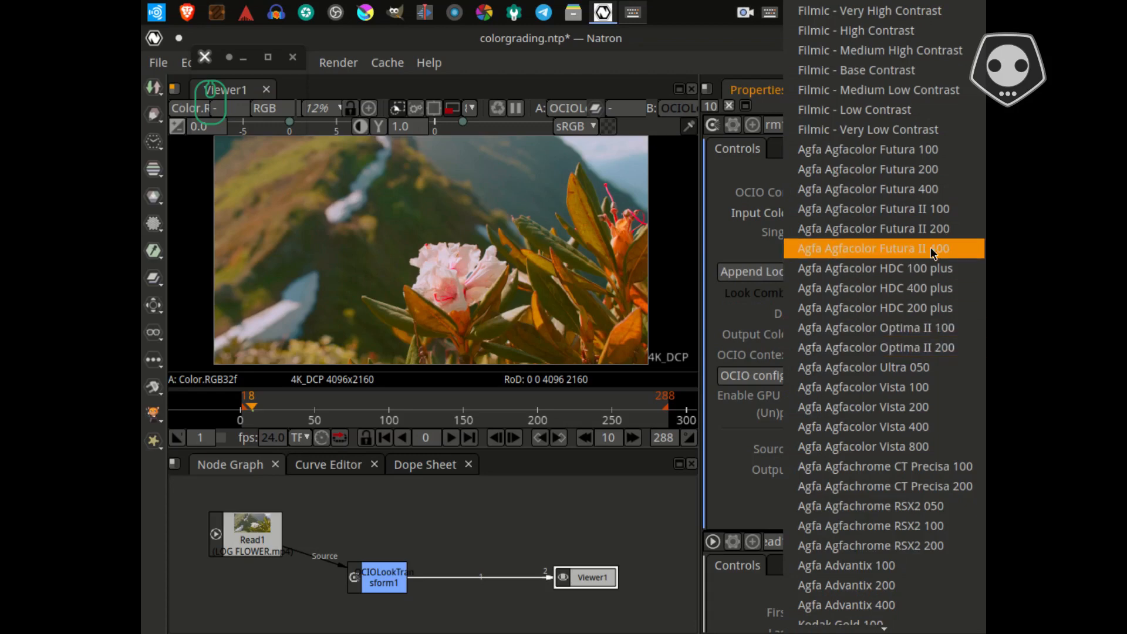
{"action": "left_click", "coordinate": [858, 154]}
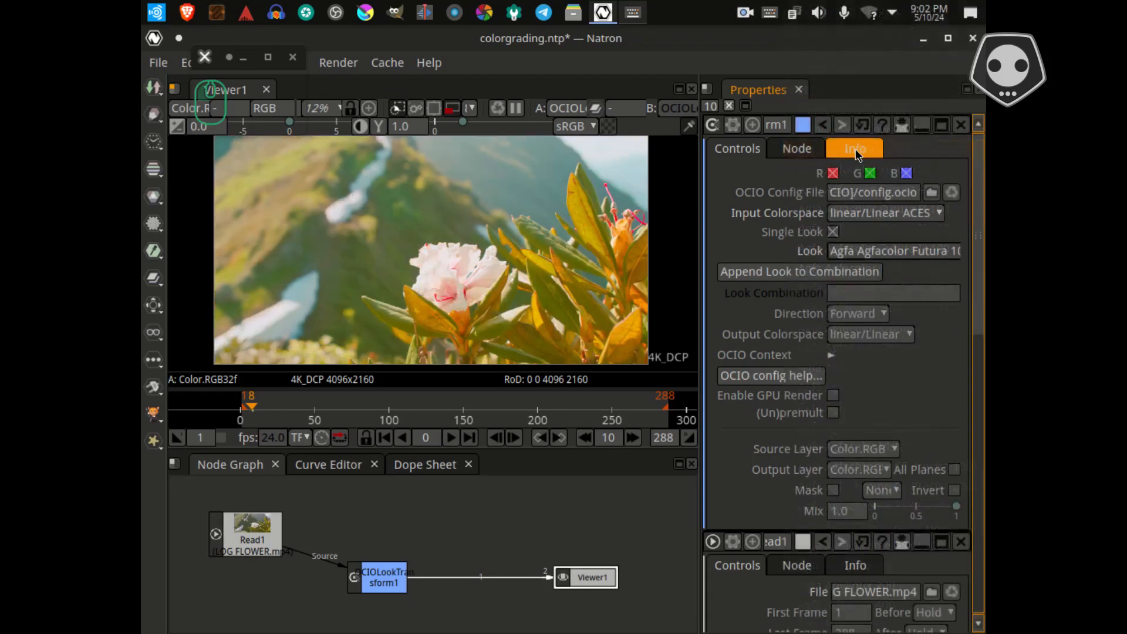
- Try the Agfa Agfacolor Optima II 100 look, and set the OCIOLookTransform node's look to Agfa Agfacolor HDC 100 plus
{"action": "left_click", "coordinate": [896, 250]}
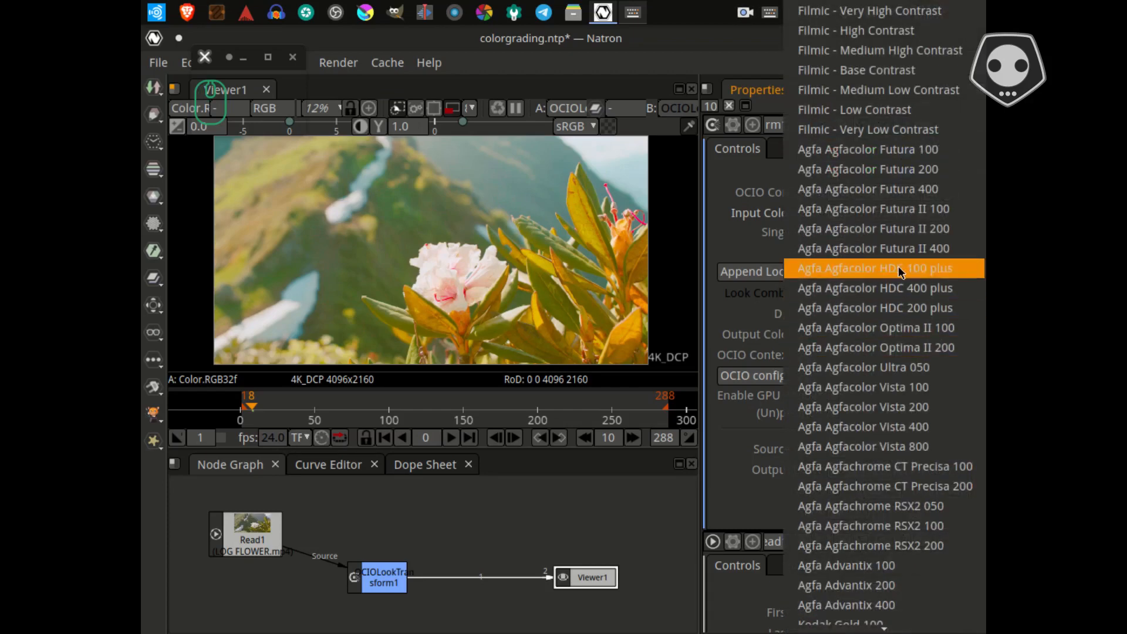
{"action": "left_click", "coordinate": [894, 334]}
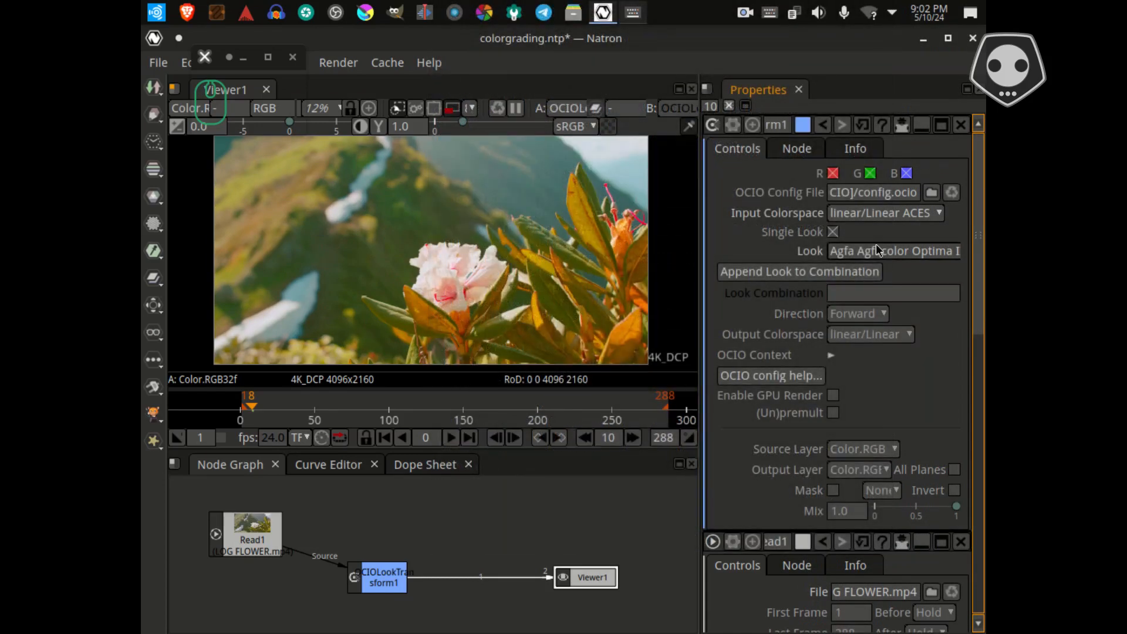
{"action": "left_click", "coordinate": [877, 250]}
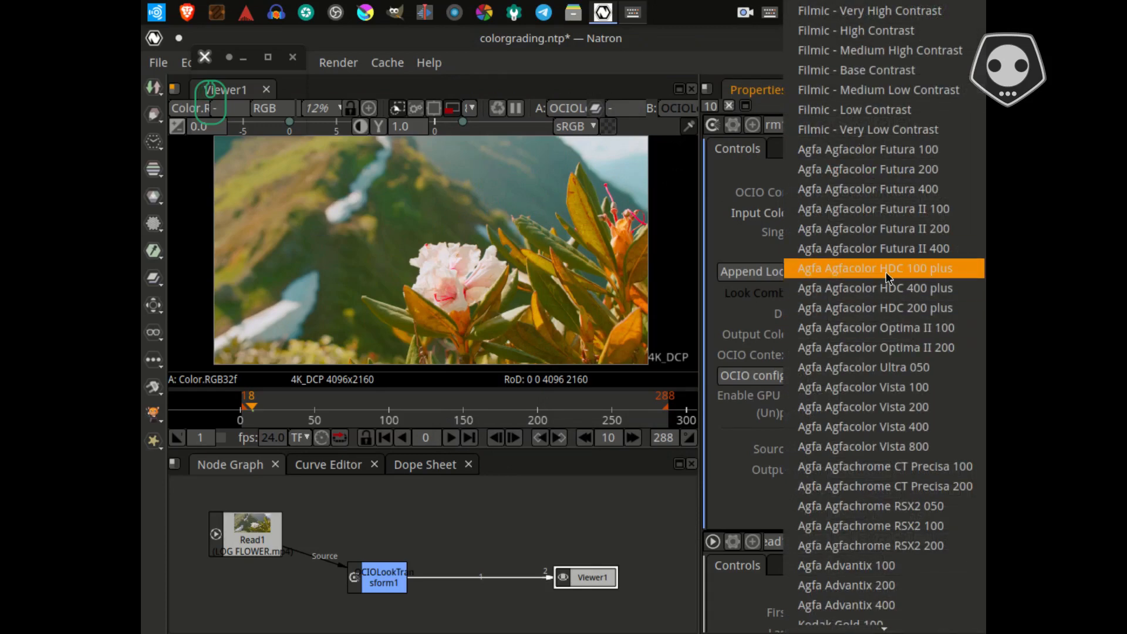
{"action": "left_click", "coordinate": [885, 272]}
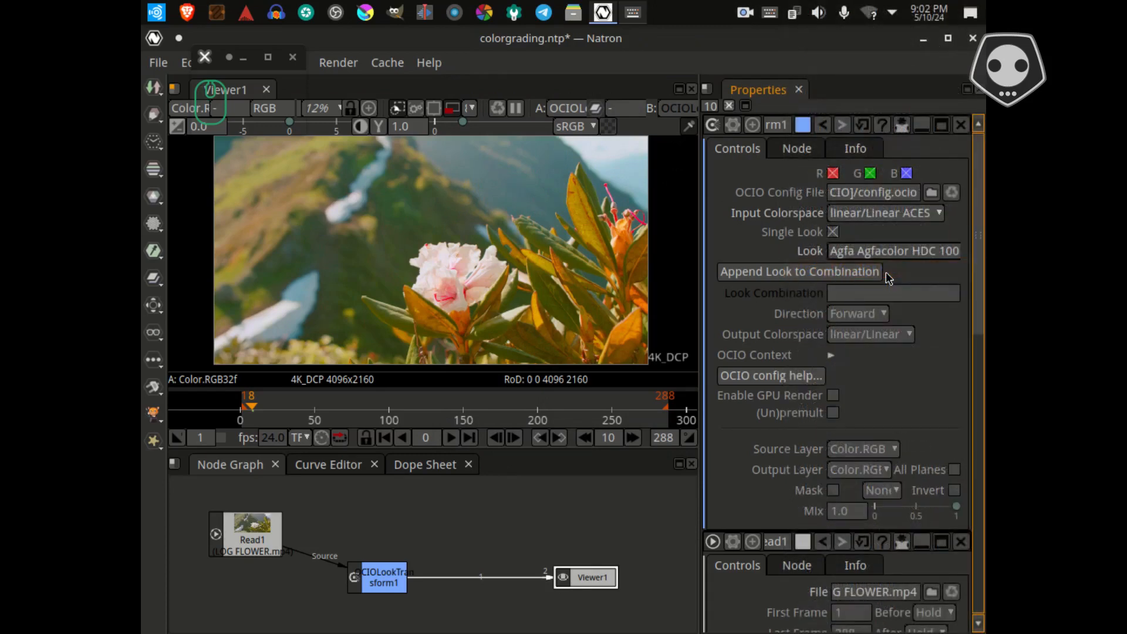
{"action": "scroll", "coordinate": [381, 267], "scroll_direction": "down", "scroll_amount": 1}
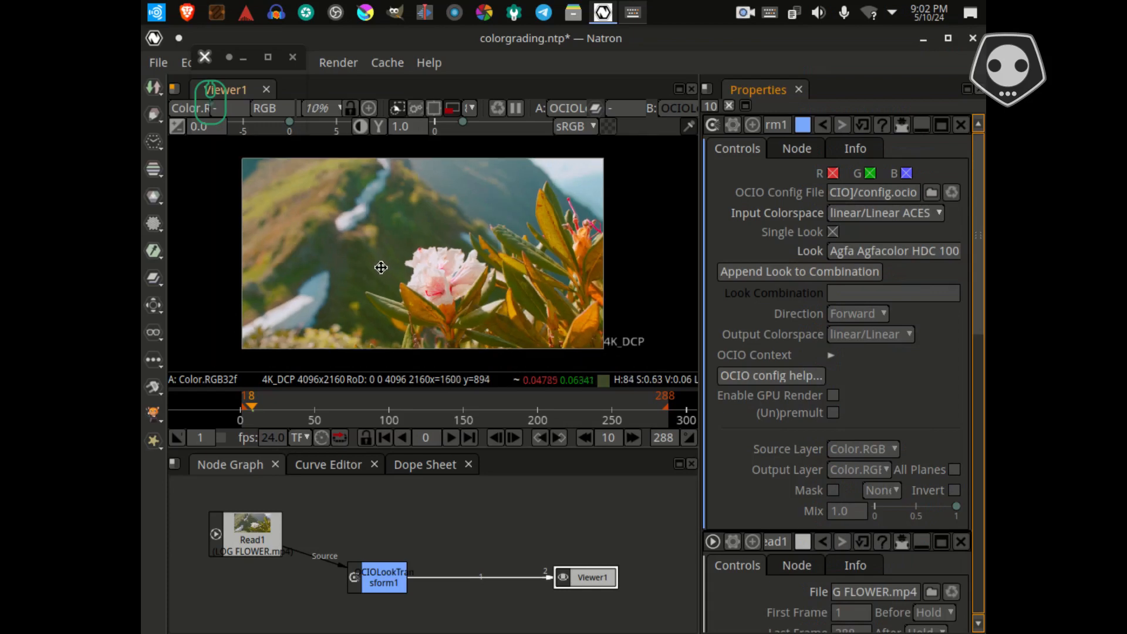
{"action": "scroll", "coordinate": [336, 254], "scroll_direction": "up", "scroll_amount": 1}
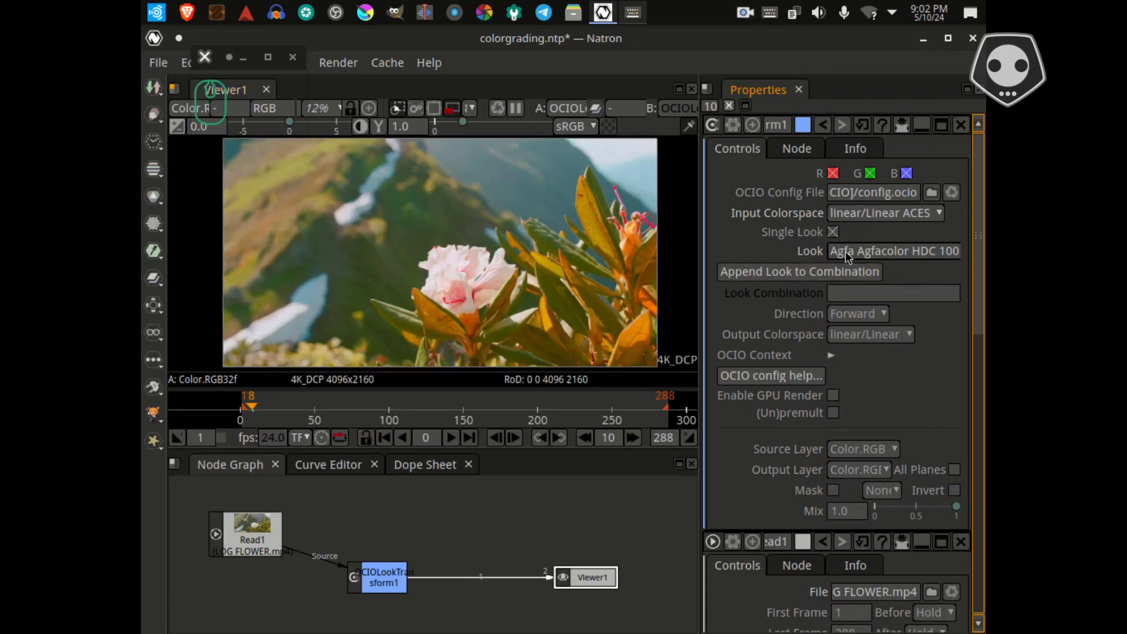
{"action": "scroll", "coordinate": [859, 243], "scroll_direction": "down", "scroll_amount": 3}
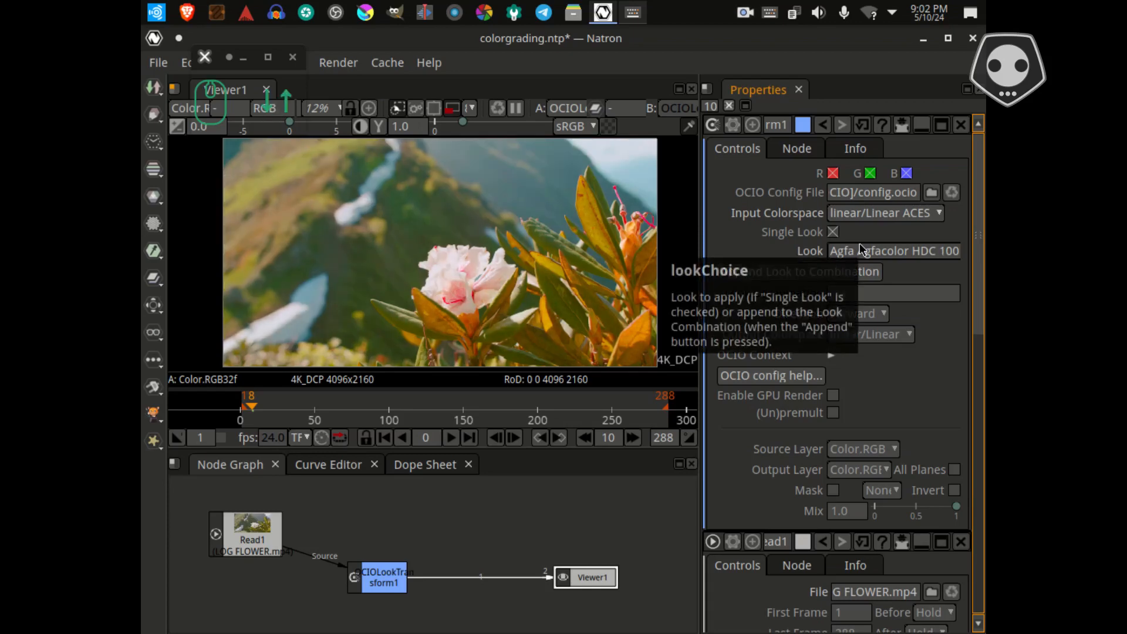
{"action": "scroll", "coordinate": [859, 243], "scroll_direction": "up", "scroll_amount": 3}
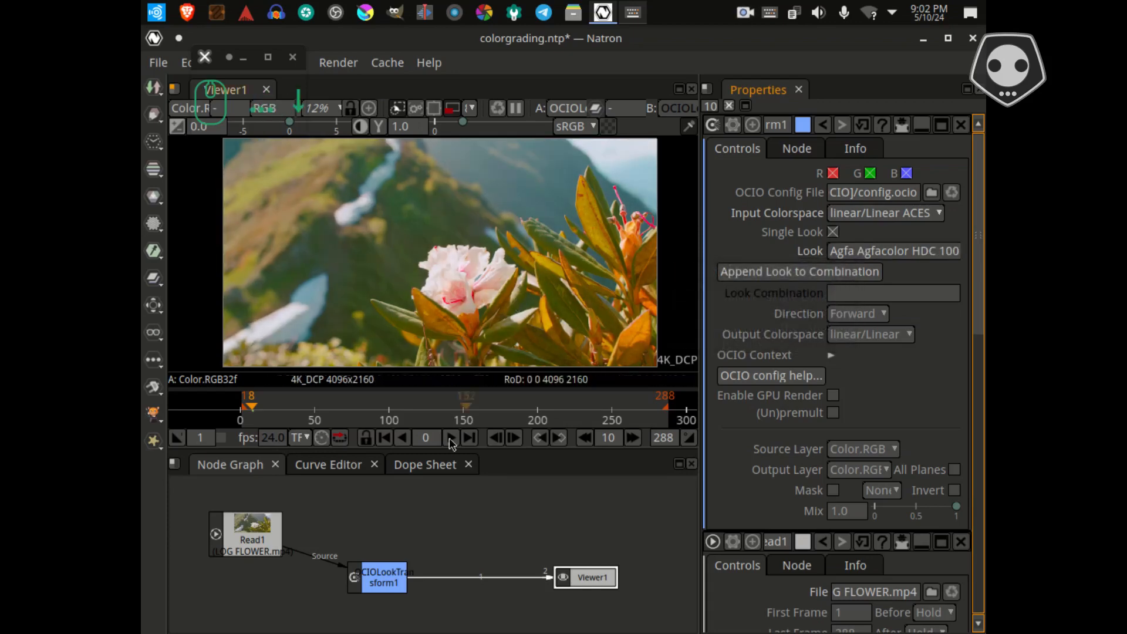
- Collapse the properties of the OCIOLookTransform1 node, the Read1 node and the Project Settings
{"action": "left_click_drag", "start_coordinate": [409, 530], "coordinate": [377, 521]}
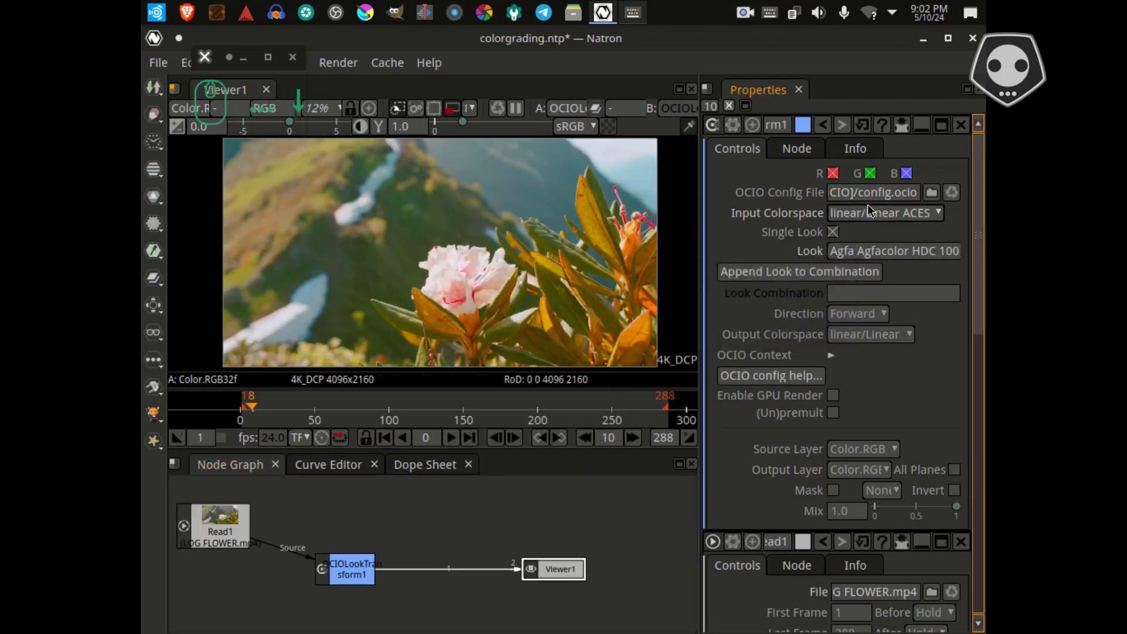
{"action": "left_click", "coordinate": [920, 125]}
{"action": "left_click", "coordinate": [923, 149]}
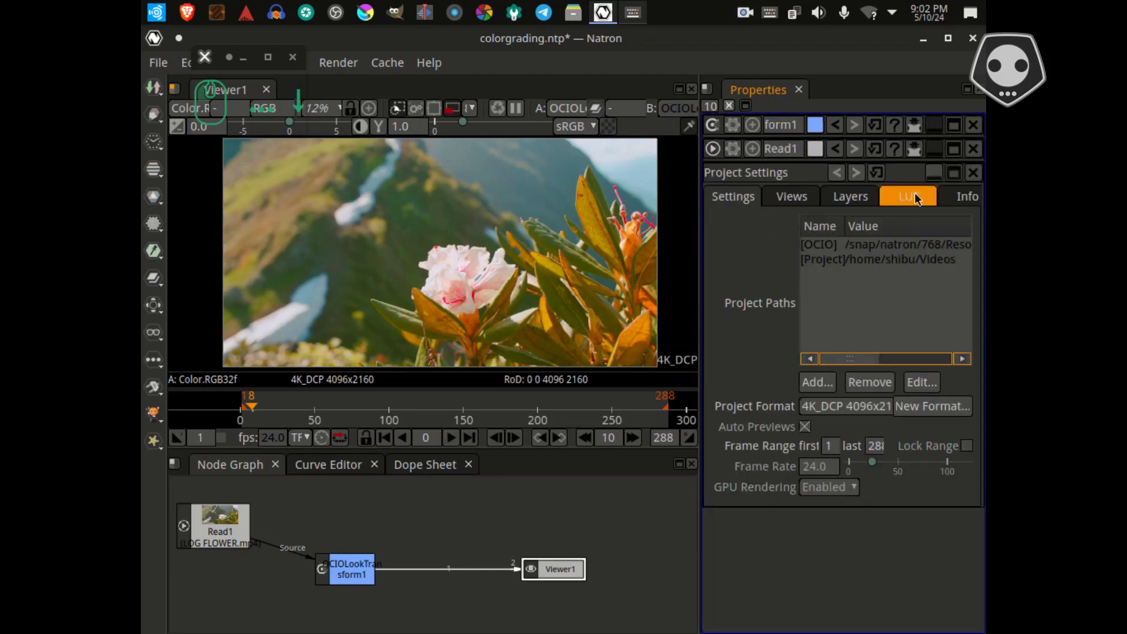
{"action": "left_click", "coordinate": [932, 173]}
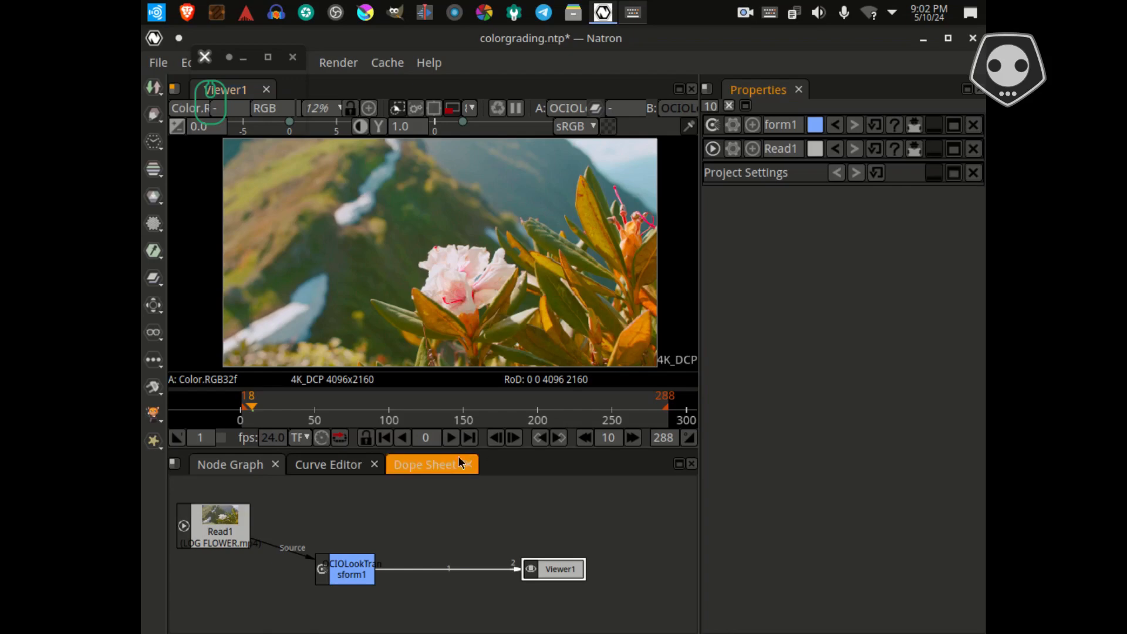
- Add a ColorCorrect node and insert it on the connection between OCIOLookTransform1 and Viewer1
{"action": "right_click", "coordinate": [400, 541]}
{"action": "mouse_move", "coordinate": [458, 335]}
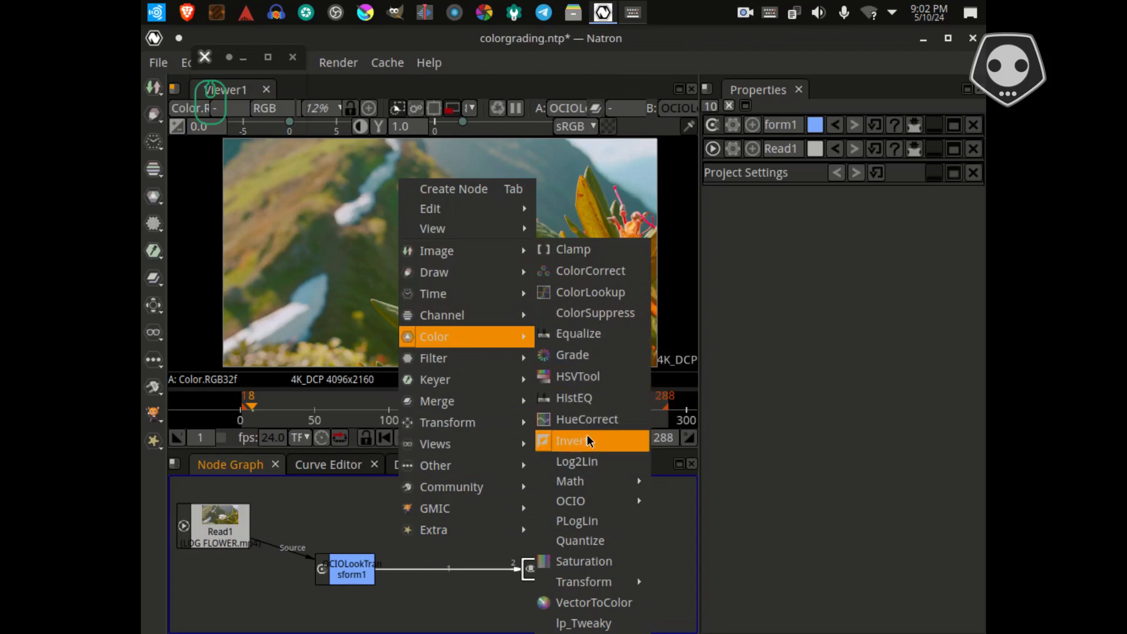
{"action": "left_click", "coordinate": [578, 271]}
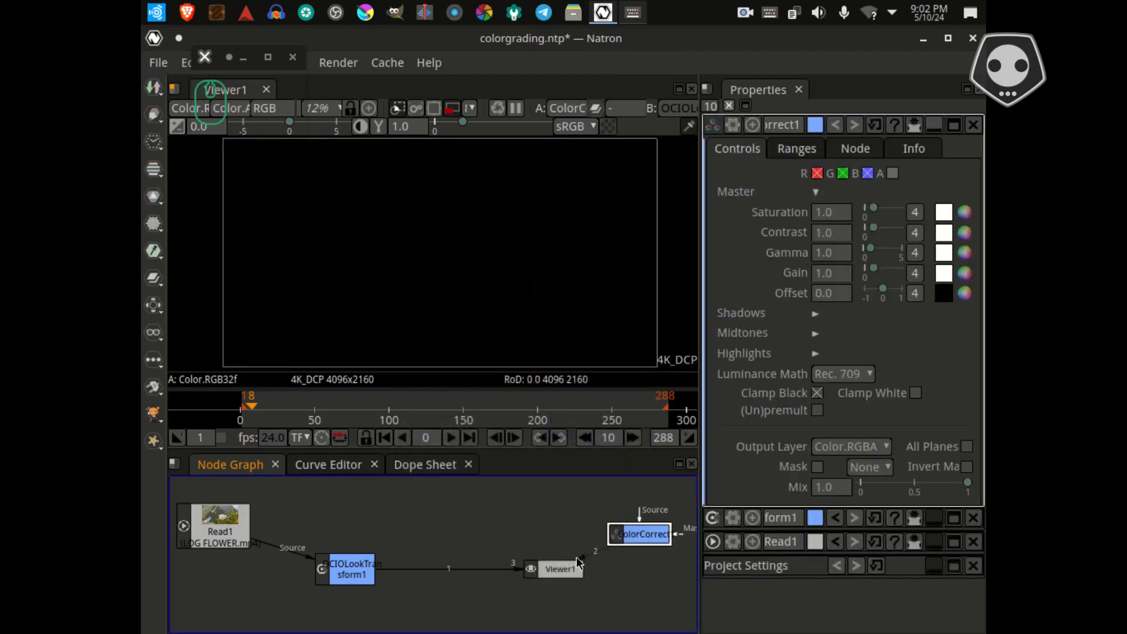
{"action": "left_click_drag", "start_coordinate": [628, 535], "coordinate": [443, 573]}
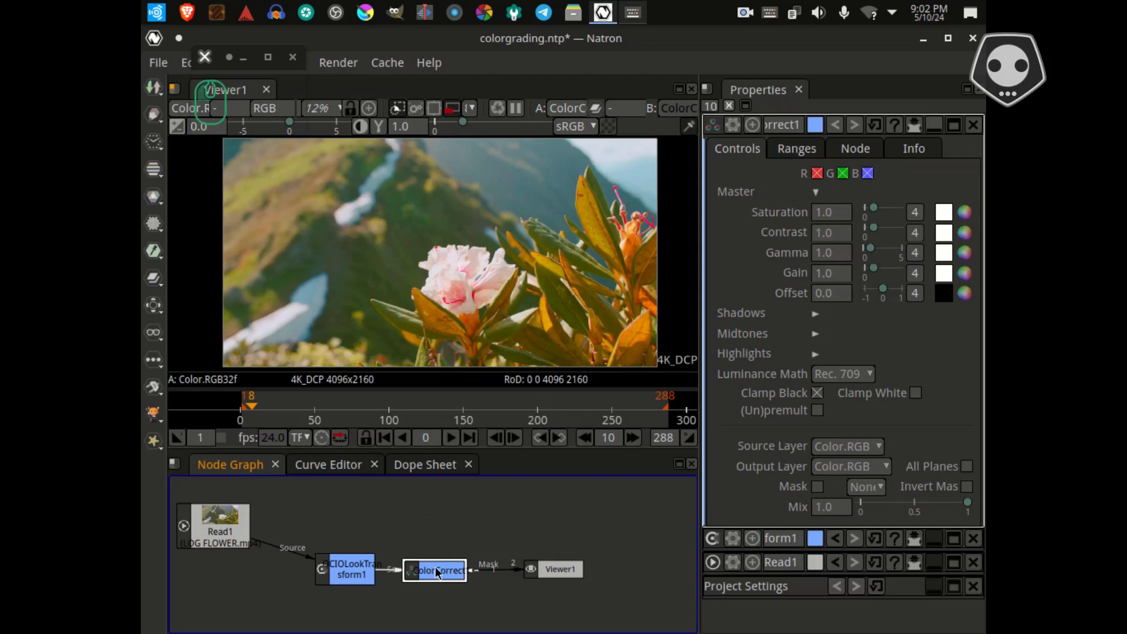
- Disable and re-enable the ColorCorrect node, and save the project
{"action": "key", "text": "d"}
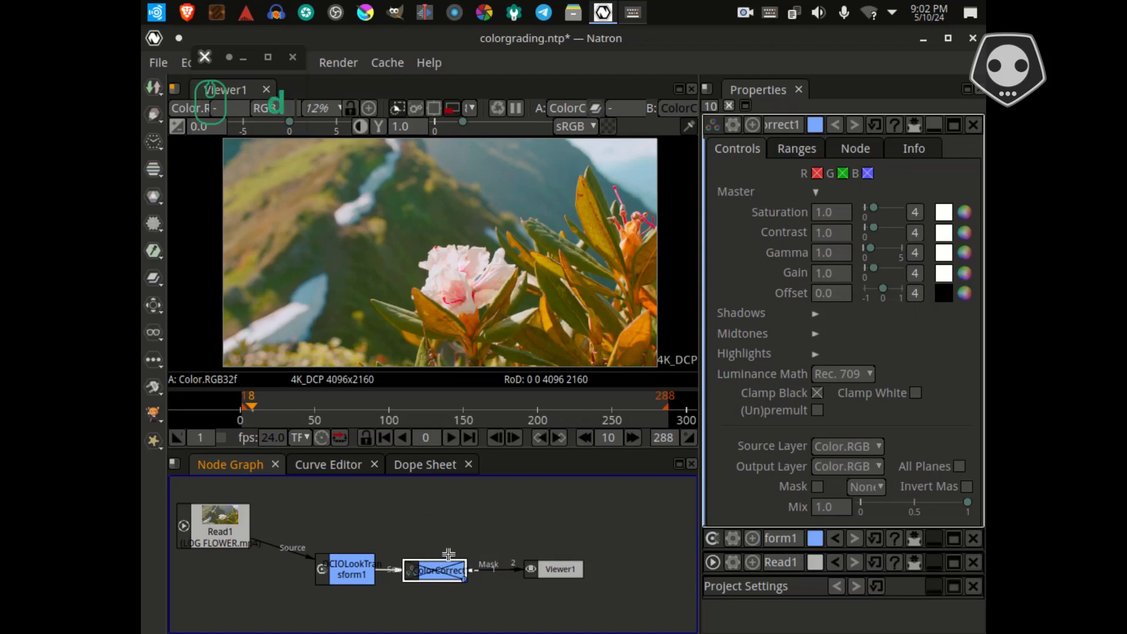
{"action": "key", "text": "d"}
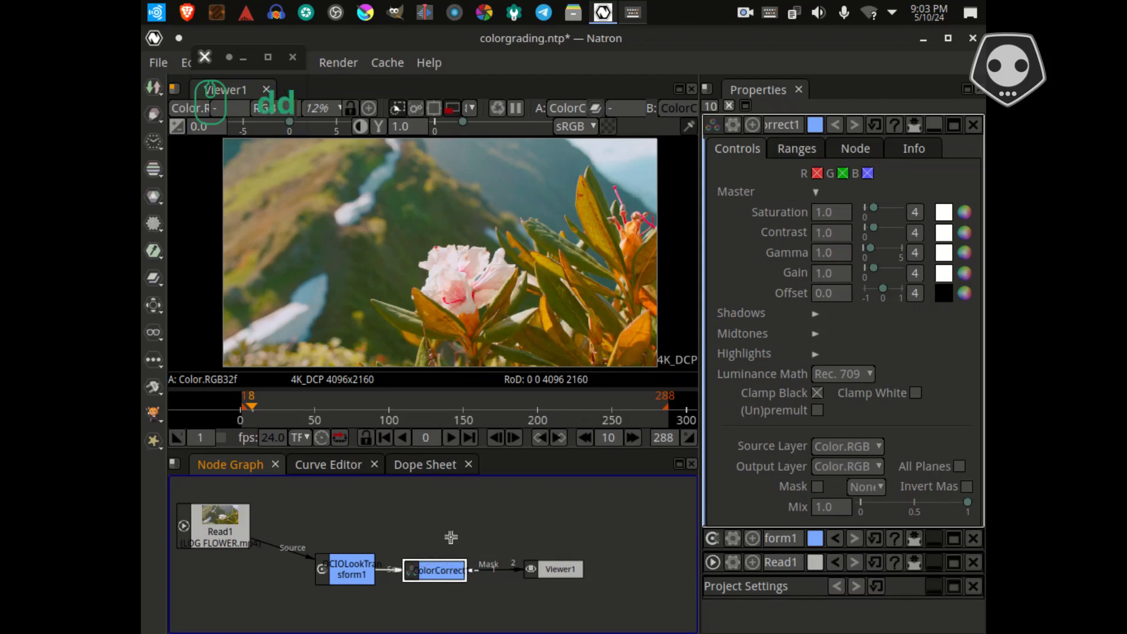
{"action": "key", "text": "ctrl+s"}
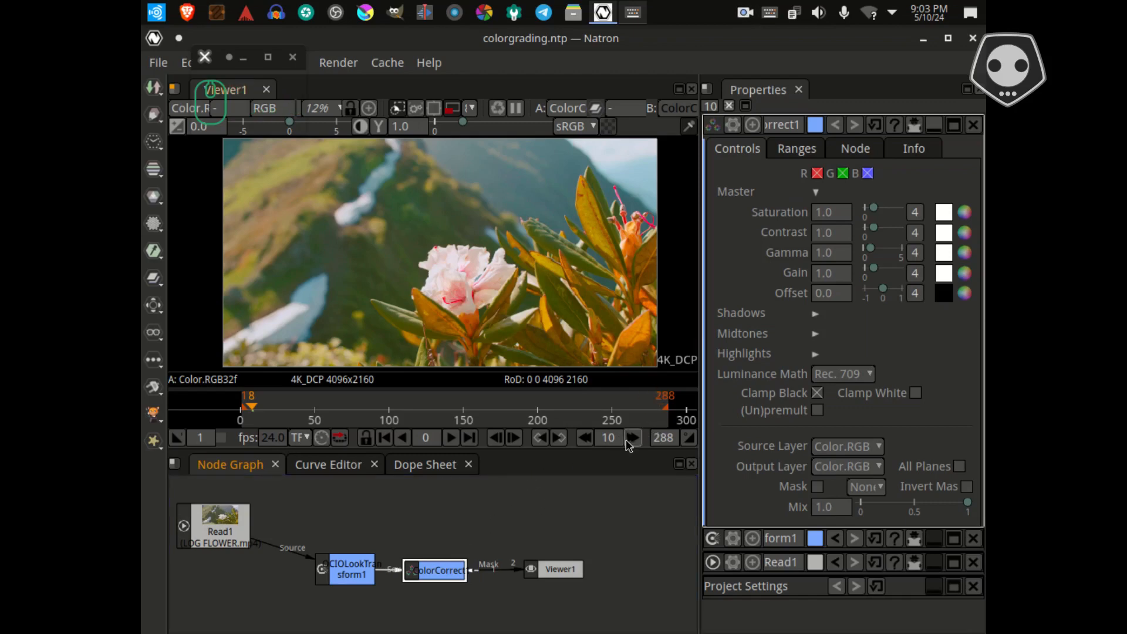
- Set the ColorCorrect node's master gain to .8 and compare the image with the node disabled and enabled
{"action": "left_click", "coordinate": [832, 274]}
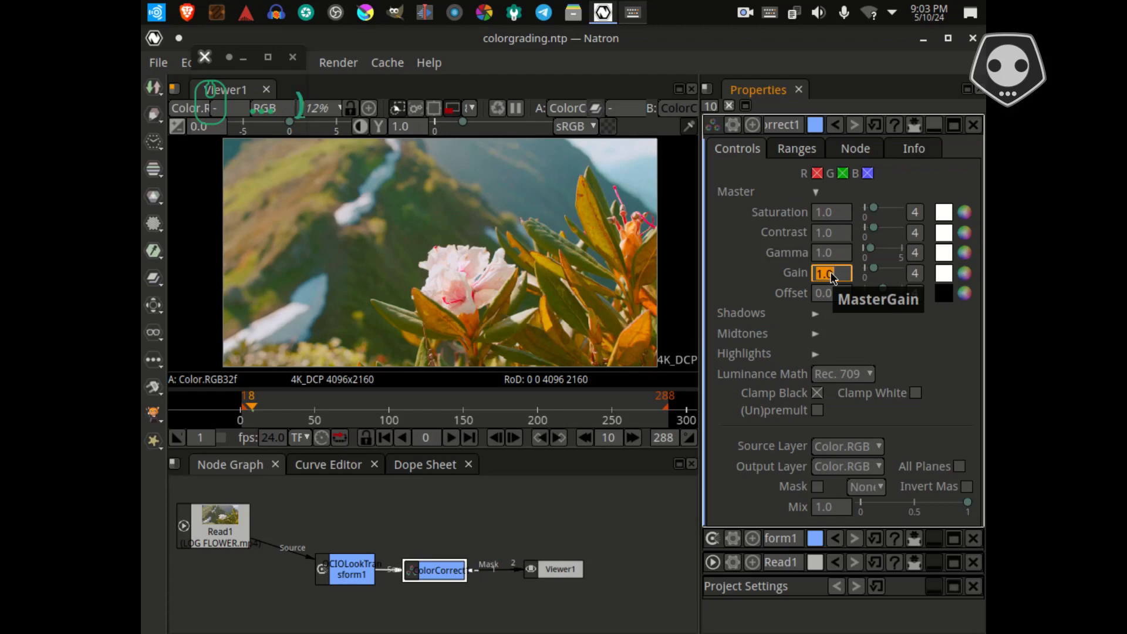
{"action": "type", "text": ".8"}
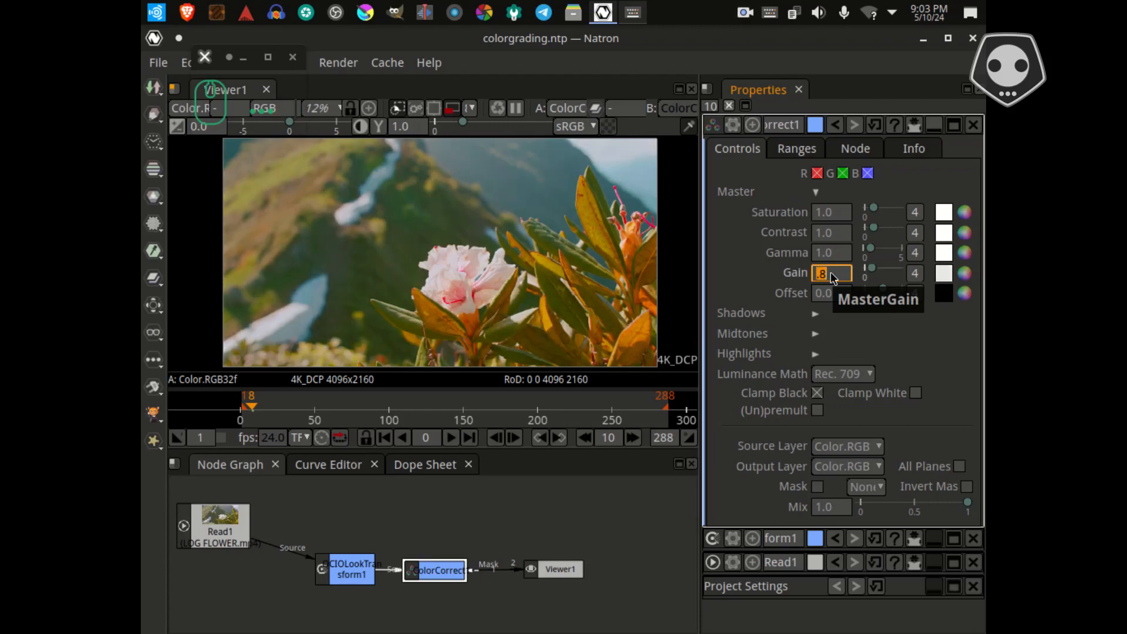
{"action": "left_click_drag", "start_coordinate": [475, 322], "coordinate": [494, 302]}
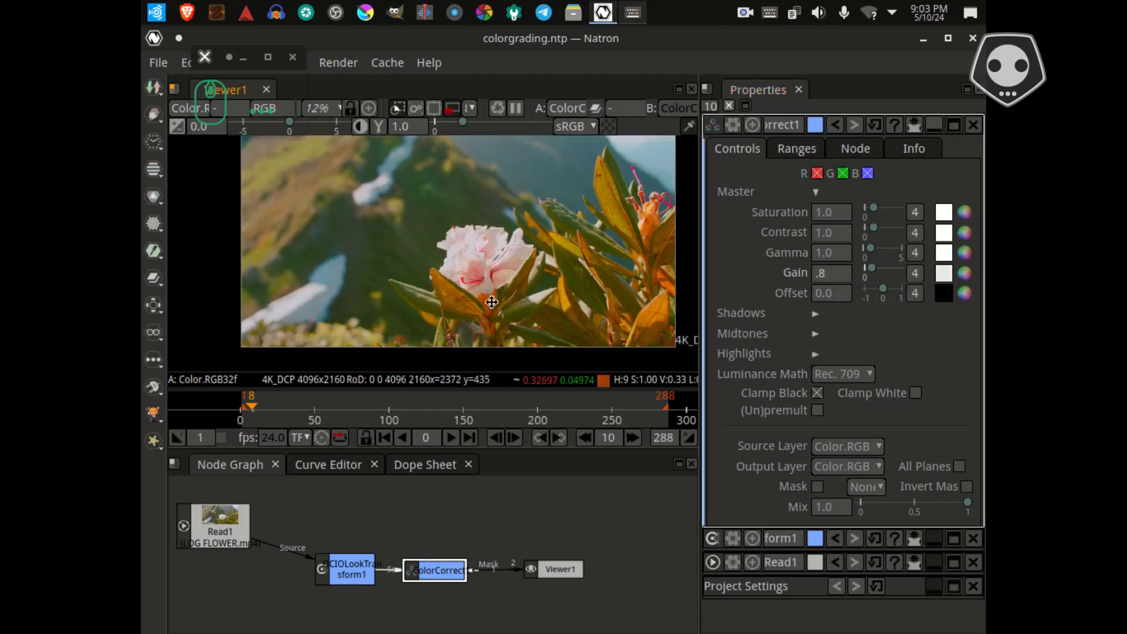
{"action": "left_click", "coordinate": [431, 566]}
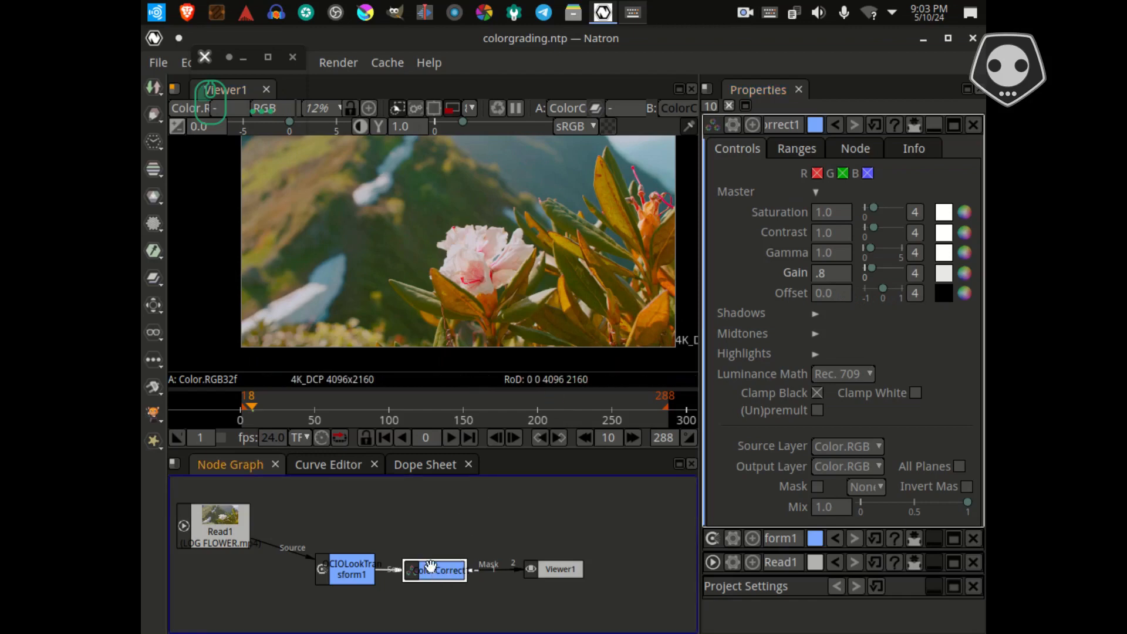
{"action": "key", "text": "d"}
{"action": "key", "text": "d"}
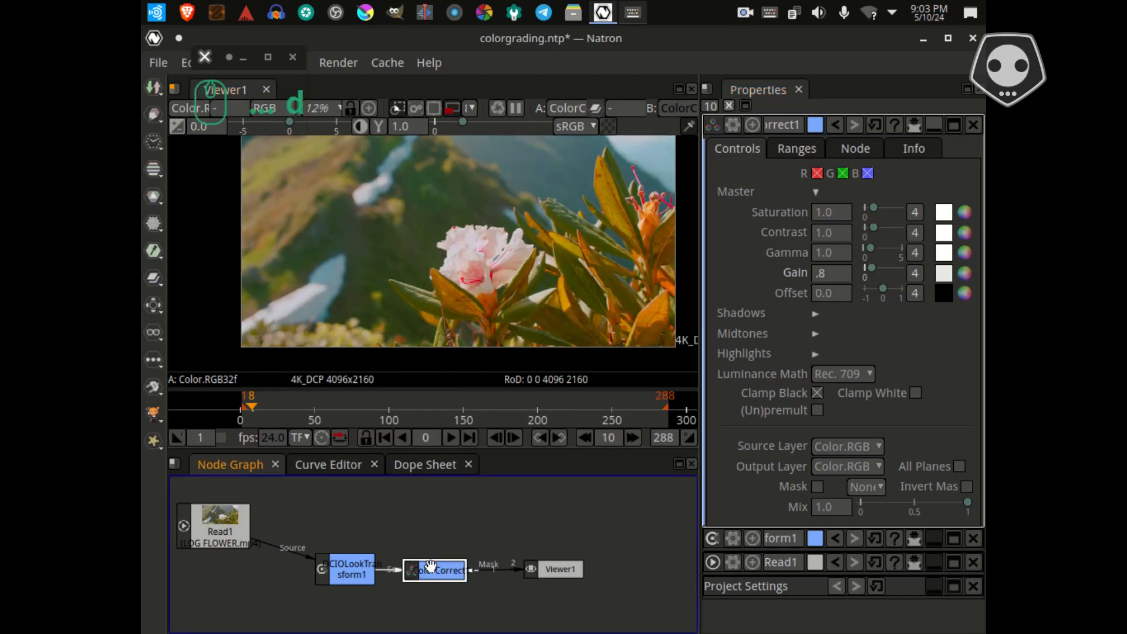
- Collapse the ColorCorrect node's Master settings, expand its Shadows settings and inspect the dark areas around the flower
{"action": "left_click", "coordinate": [815, 192]}
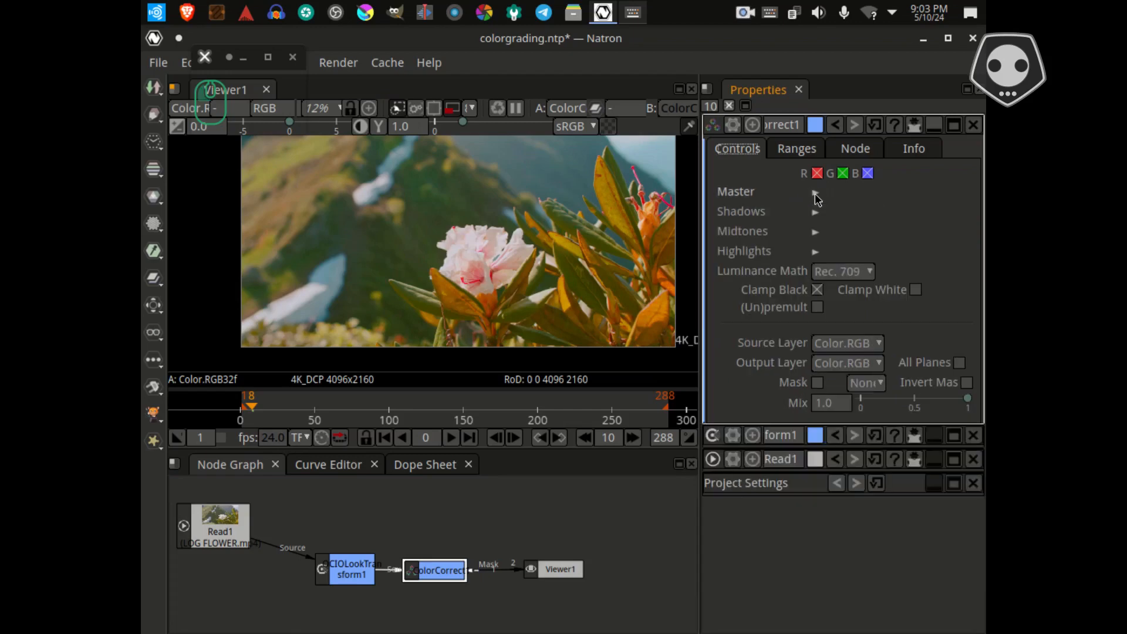
{"action": "left_click", "coordinate": [815, 214]}
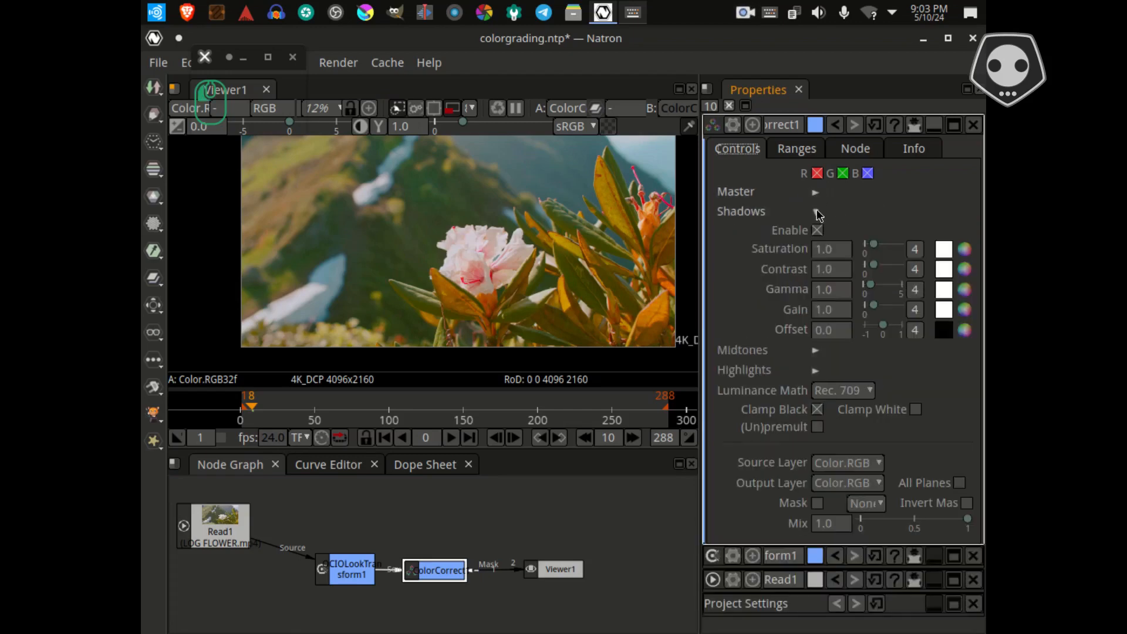
{"action": "left_click_drag", "start_coordinate": [470, 296], "coordinate": [420, 289]}
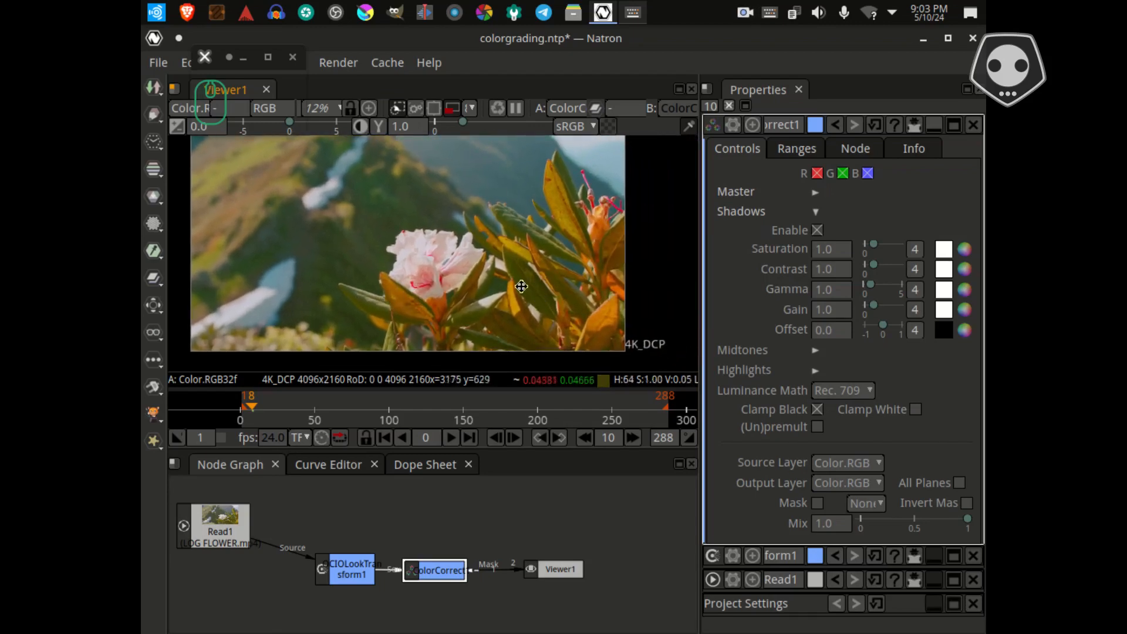
{"action": "scroll", "coordinate": [438, 319], "scroll_direction": "up", "scroll_amount": 2}
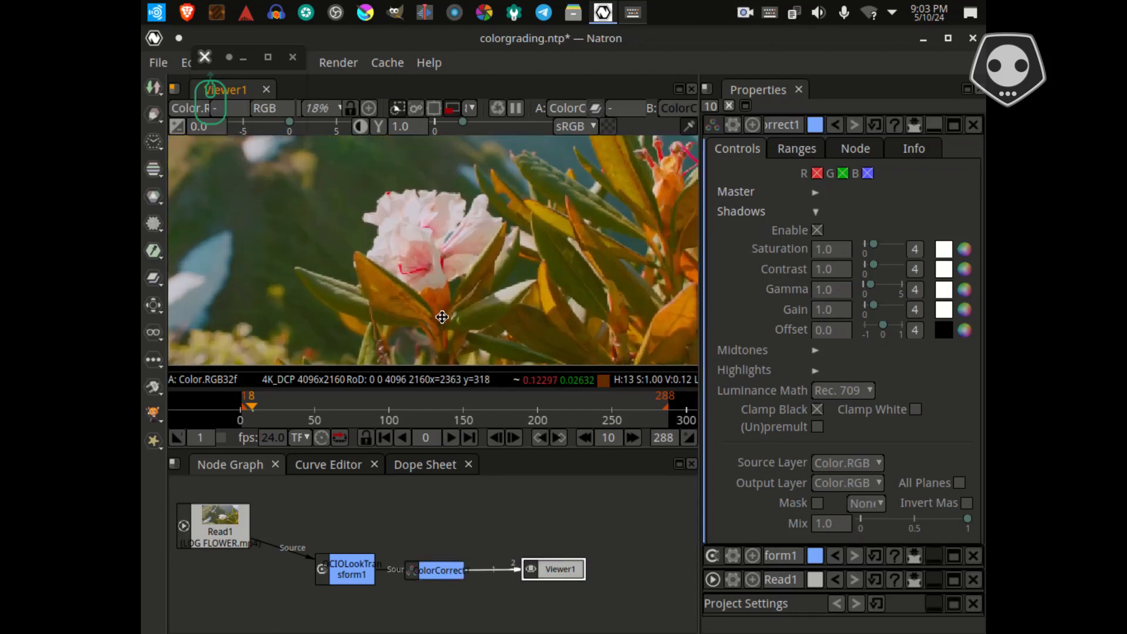
{"action": "left_click_drag", "start_coordinate": [529, 282], "coordinate": [495, 316]}
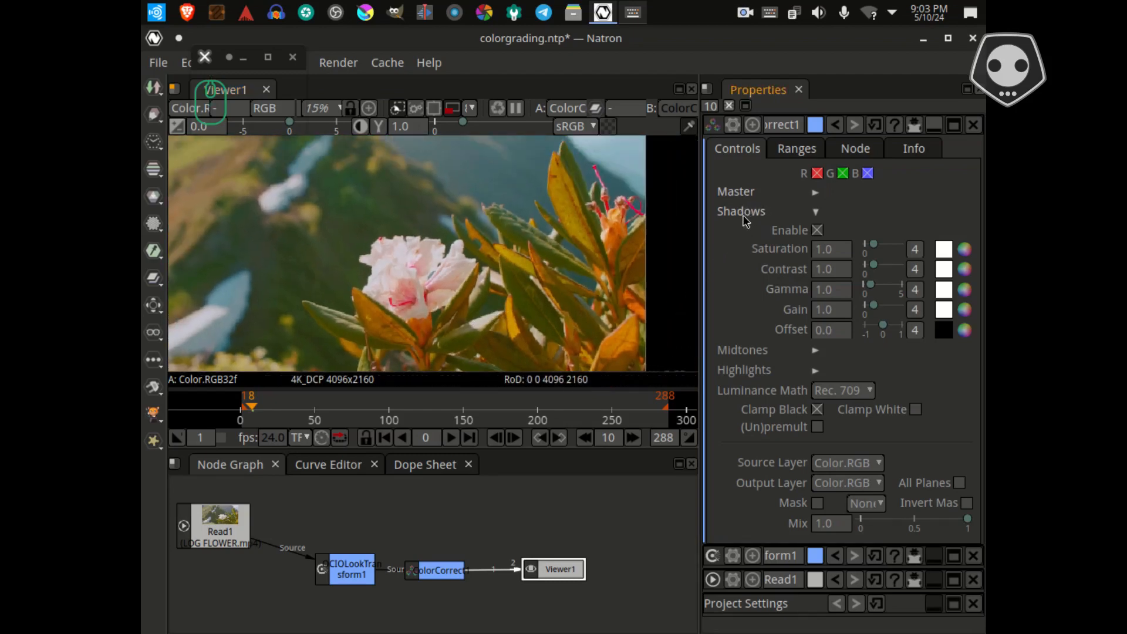
{"action": "left_click_drag", "start_coordinate": [329, 261], "coordinate": [373, 262]}
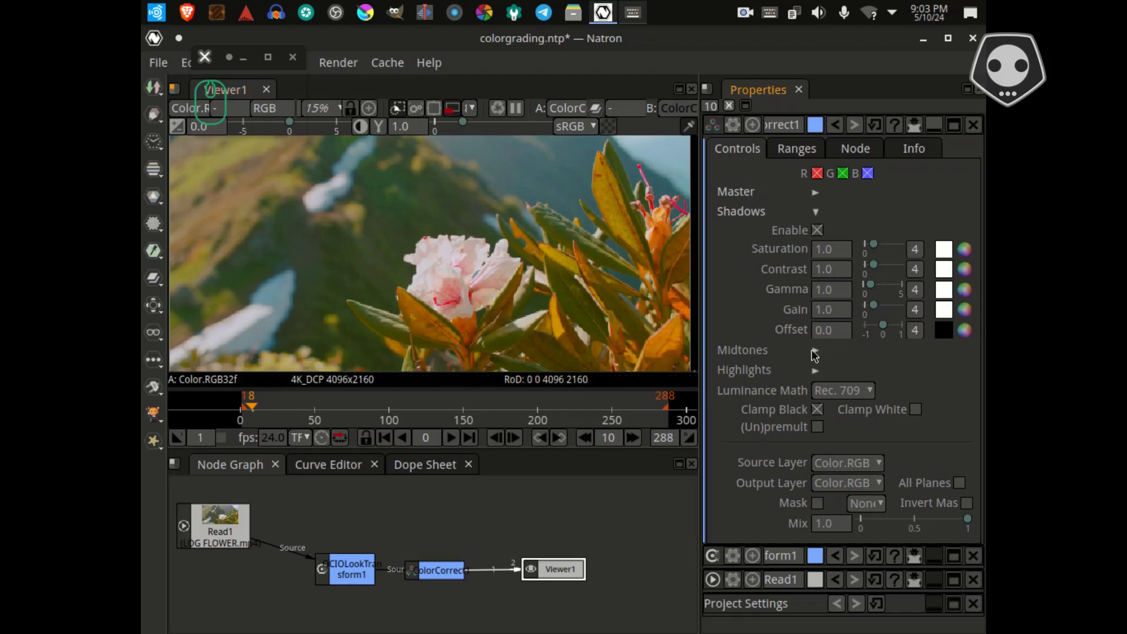
{"action": "left_click_drag", "start_coordinate": [386, 297], "coordinate": [387, 284]}
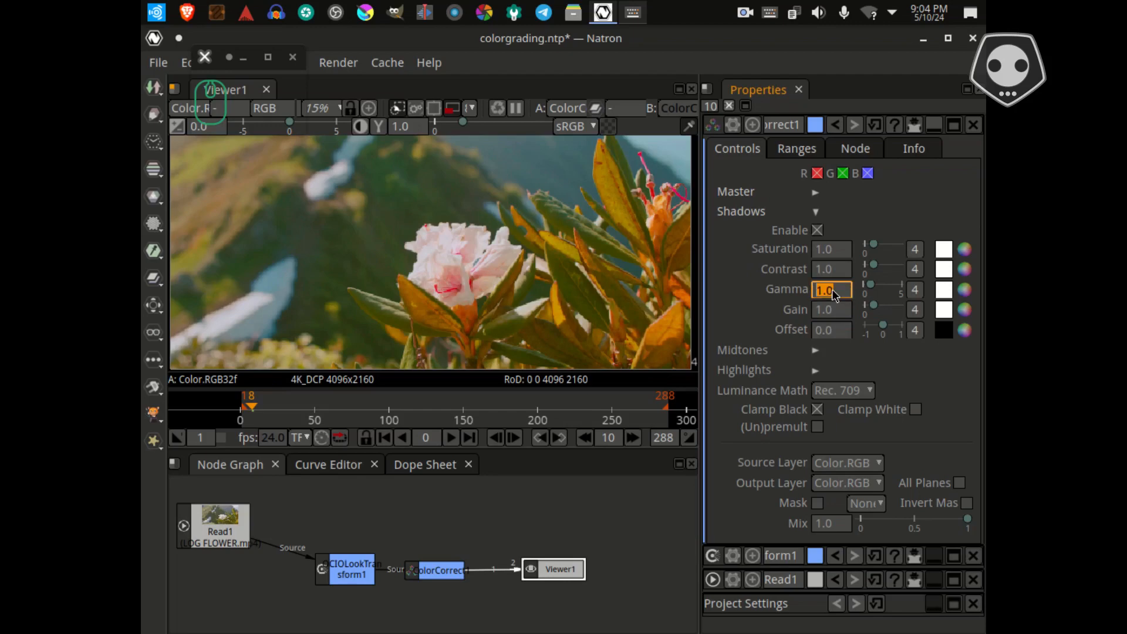
- Compare a shadows gamma of .320 with 1 on the ColorCorrect node, and set it to .320
{"action": "type", "text": "0.320"}
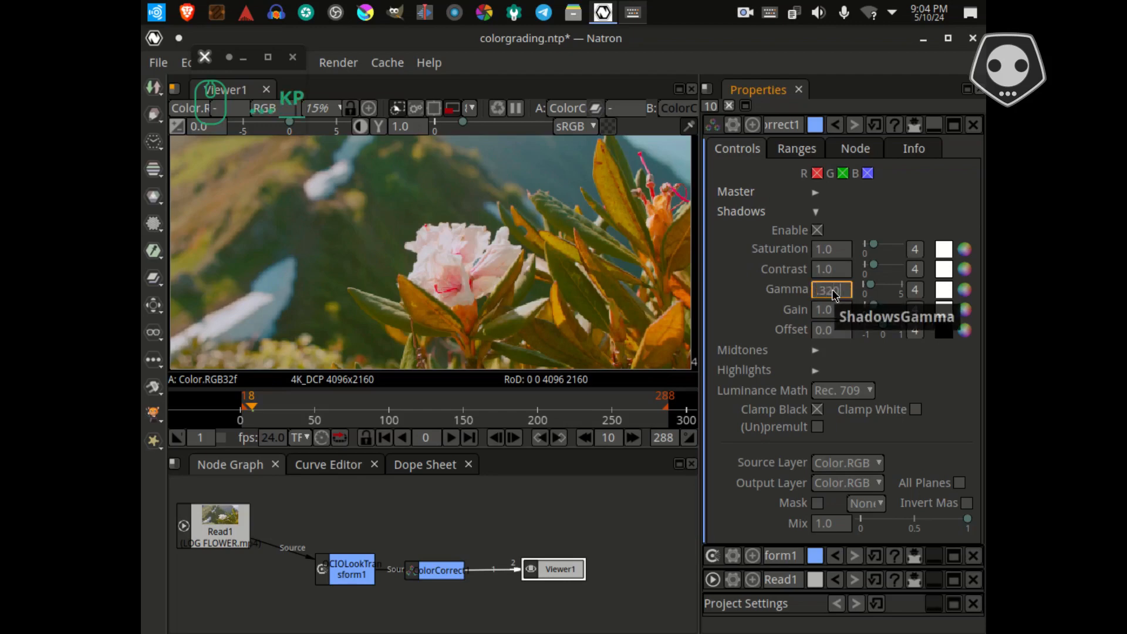
{"action": "key", "text": "Return"}
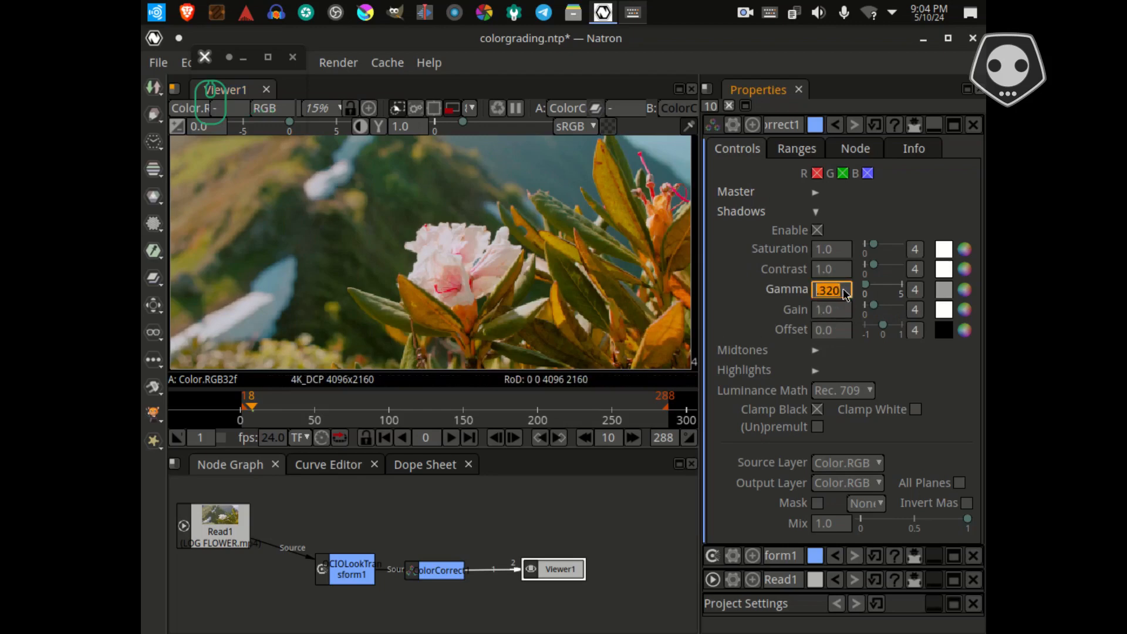
{"action": "type", "text": "1"}
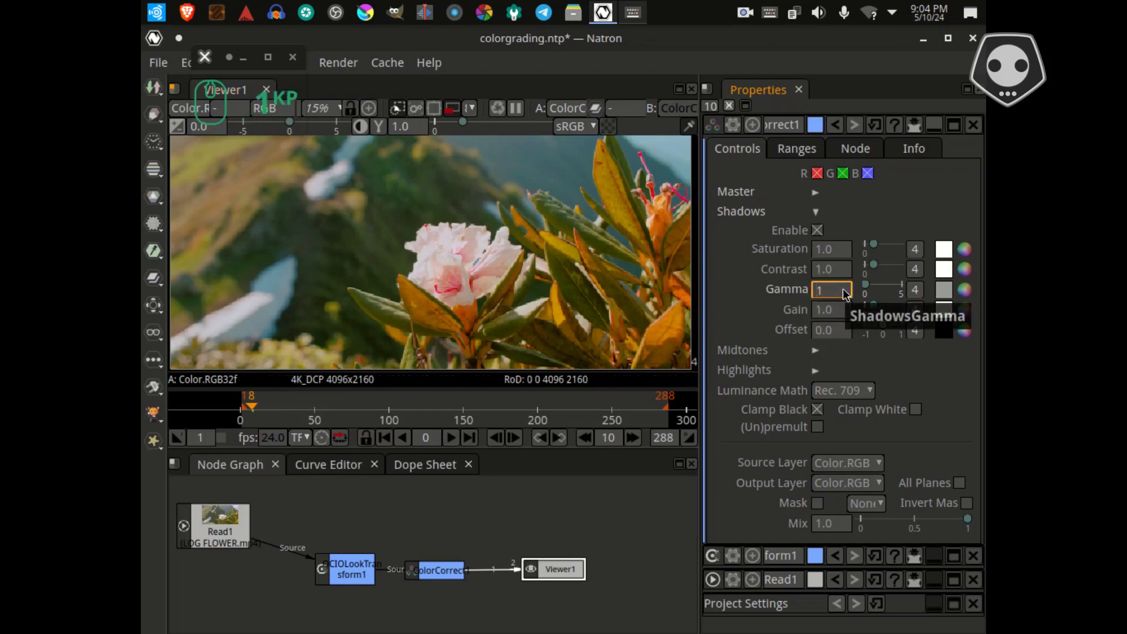
{"action": "key", "text": "Return"}
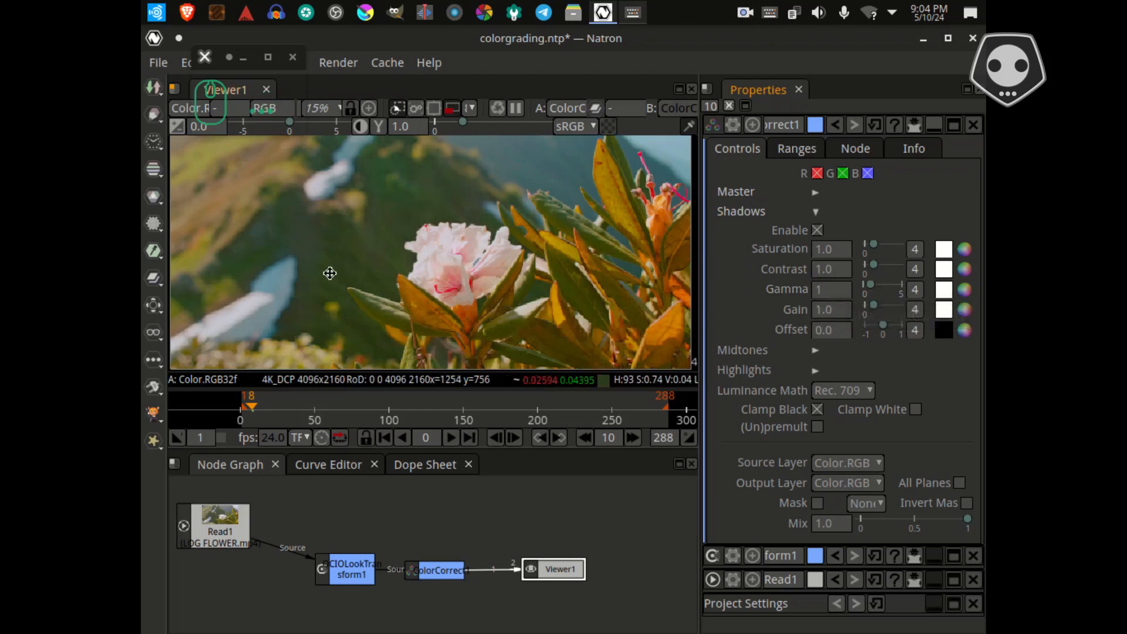
{"action": "scroll", "coordinate": [331, 273], "scroll_direction": "down", "scroll_amount": 2}
{"action": "scroll", "coordinate": [330, 273], "scroll_direction": "up", "scroll_amount": 1}
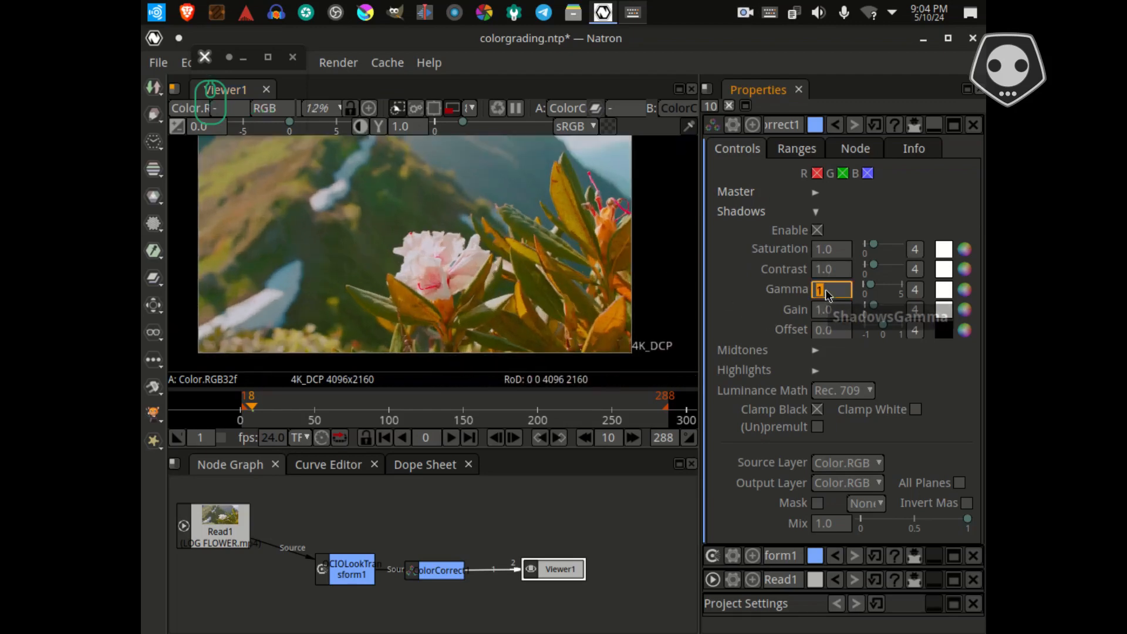
{"action": "type", "text": ".320"}
{"action": "key", "text": "Return"}
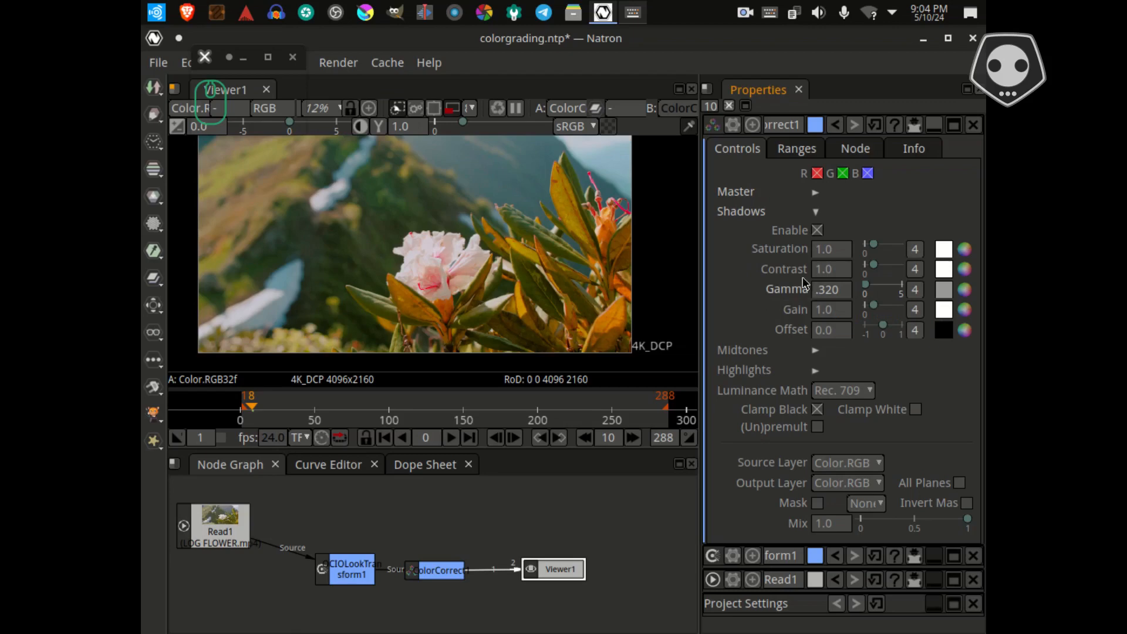
- Set the ColorCorrect node's shadows saturation color to dark blue #001580, and brighten it to #0625c0
{"action": "left_click", "coordinate": [964, 250]}
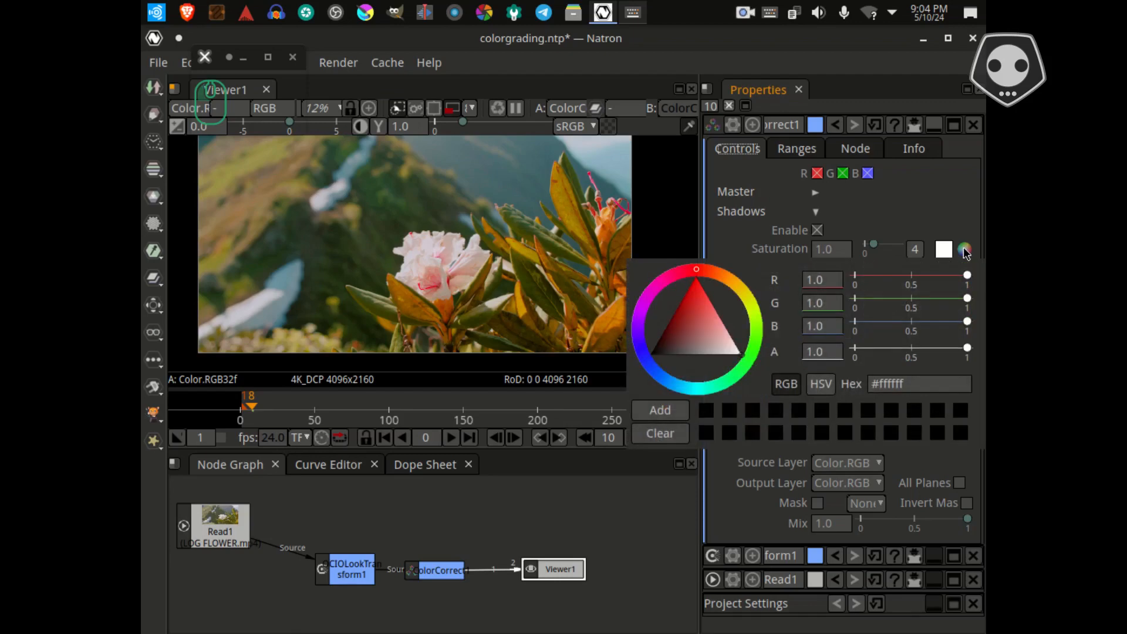
{"action": "left_click", "coordinate": [648, 362]}
{"action": "left_click_drag", "start_coordinate": [648, 362], "coordinate": [651, 366]}
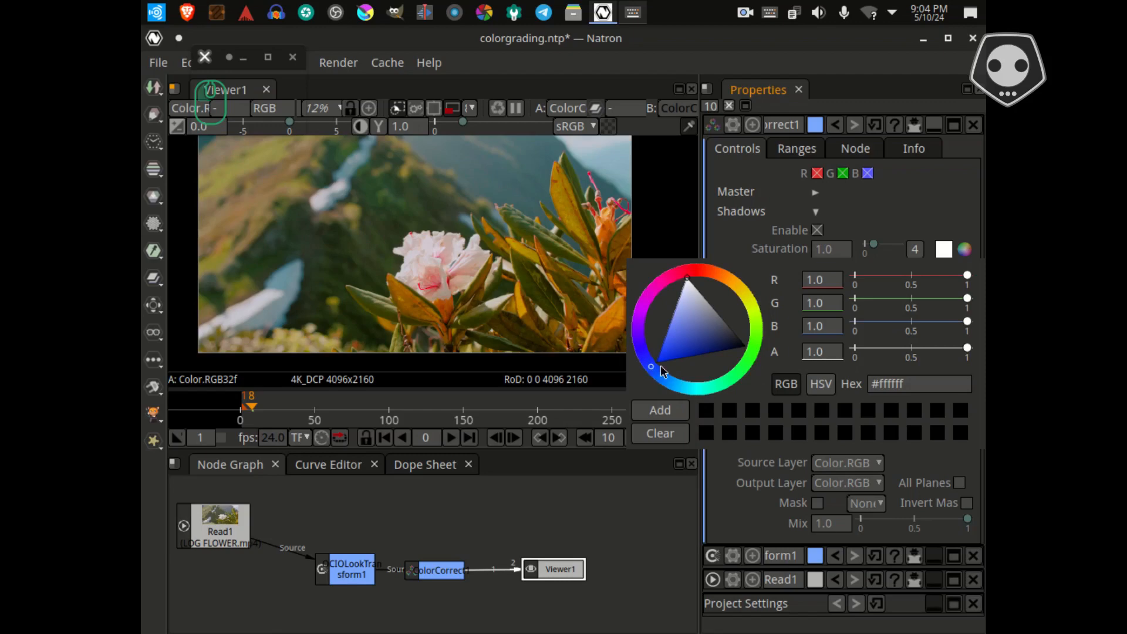
{"action": "mouse_move", "coordinate": [711, 352]}
{"action": "left_mouse_down"}
{"action": "mouse_move", "coordinate": [720, 351]}
{"action": "mouse_move", "coordinate": [653, 365]}
{"action": "mouse_move", "coordinate": [722, 354]}
{"action": "mouse_move", "coordinate": [703, 362]}
{"action": "left_mouse_up"}
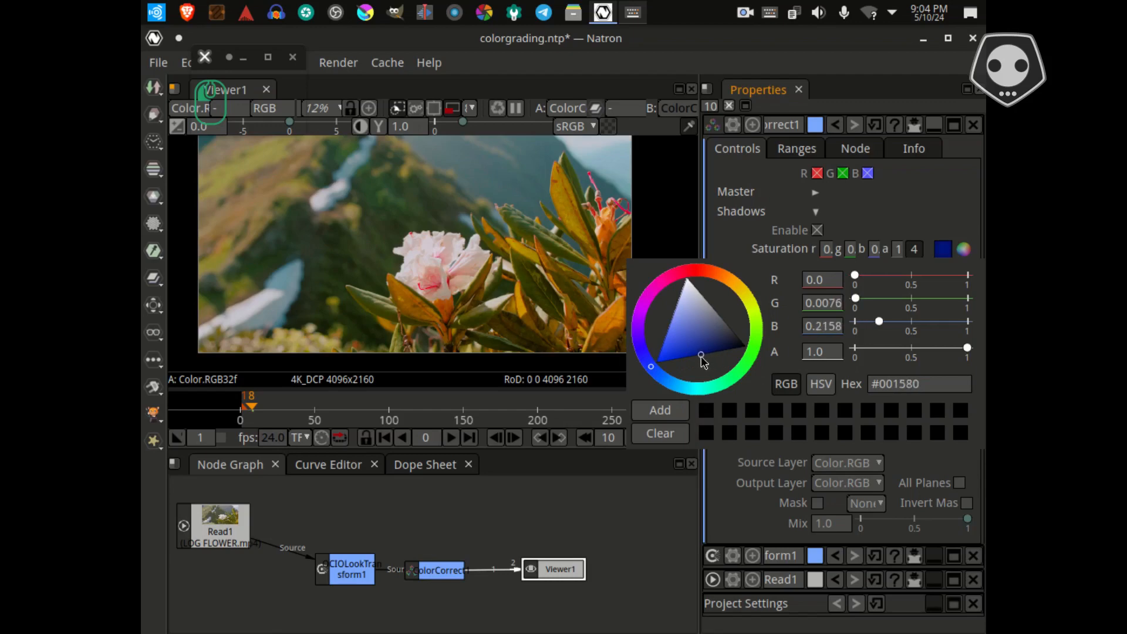
{"action": "left_click", "coordinate": [925, 208]}
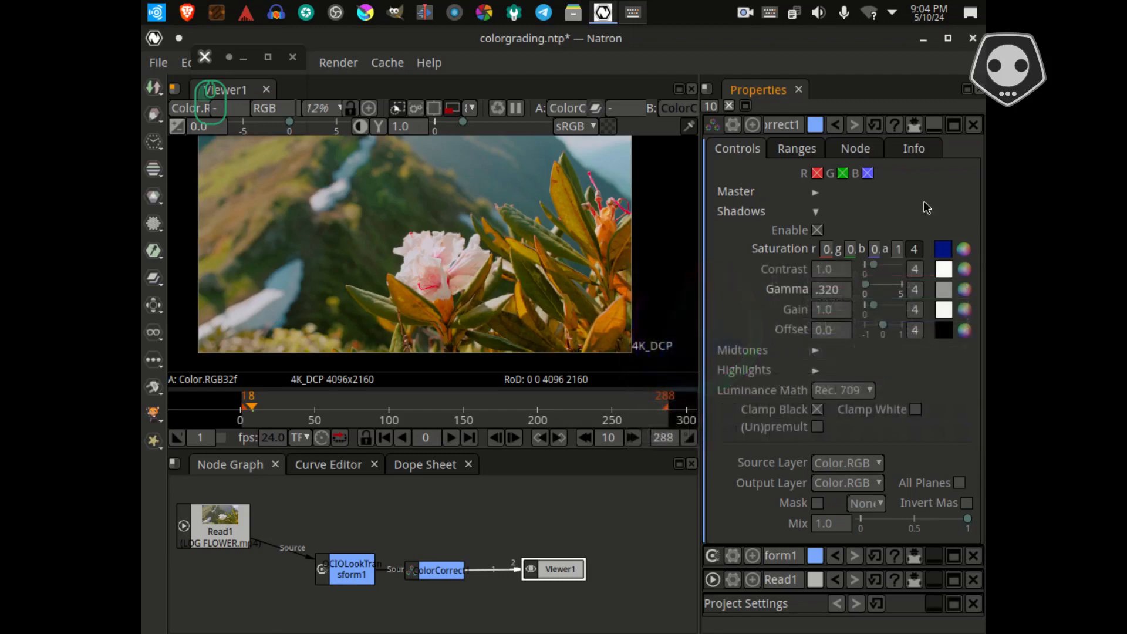
{"action": "left_click", "coordinate": [943, 253]}
{"action": "left_click_drag", "start_coordinate": [694, 351], "coordinate": [678, 355]}
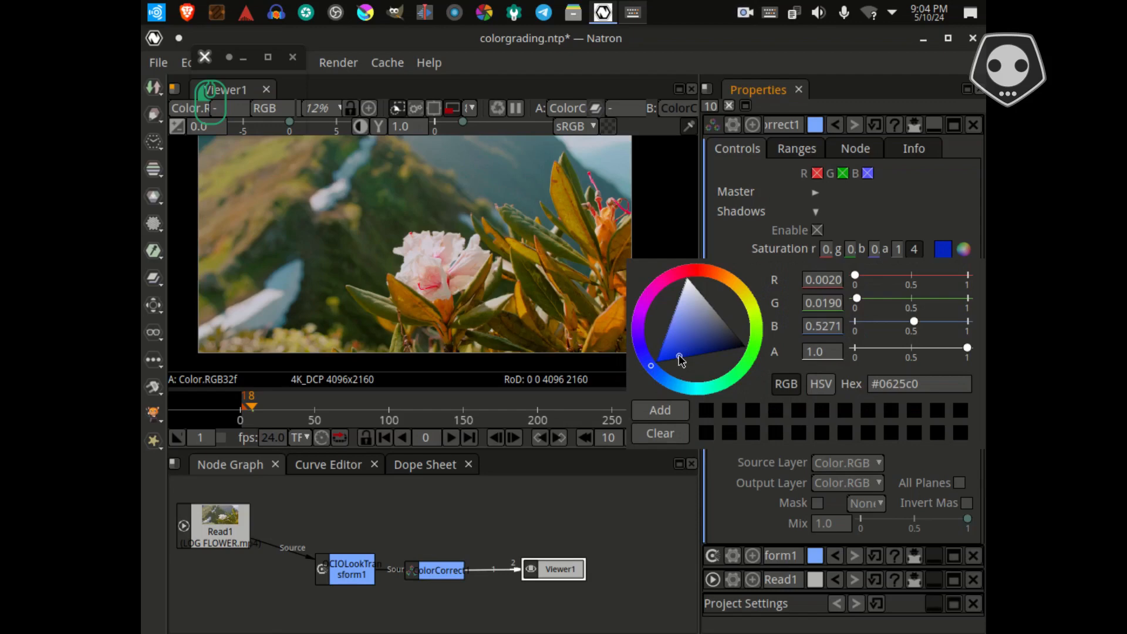
{"action": "left_click", "coordinate": [917, 212]}
{"action": "left_click", "coordinate": [831, 311]}
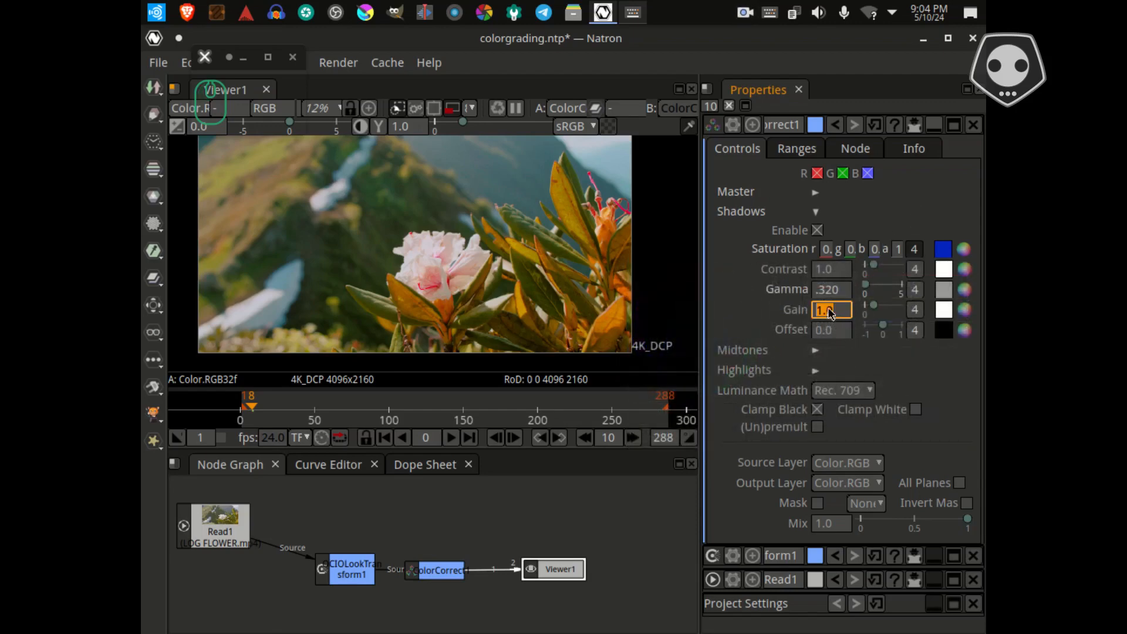
- Compare the image with the ColorCorrect node disabled and enabled to judge the shadows saturation change
{"action": "left_click", "coordinate": [431, 573]}
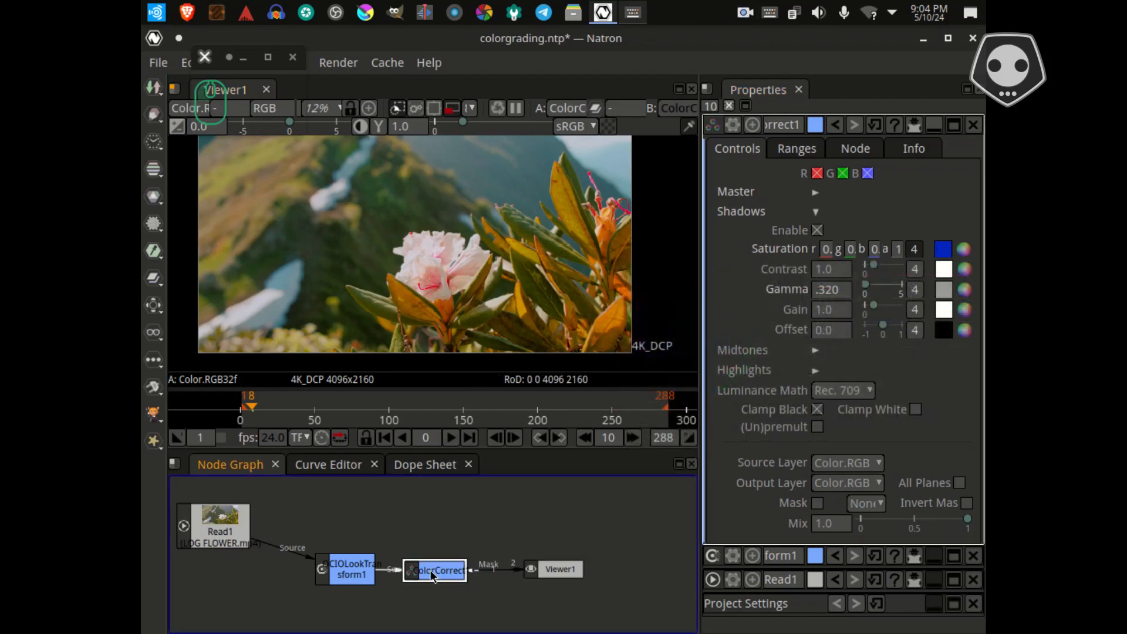
{"action": "key", "text": "d"}
{"action": "key", "text": "d"}
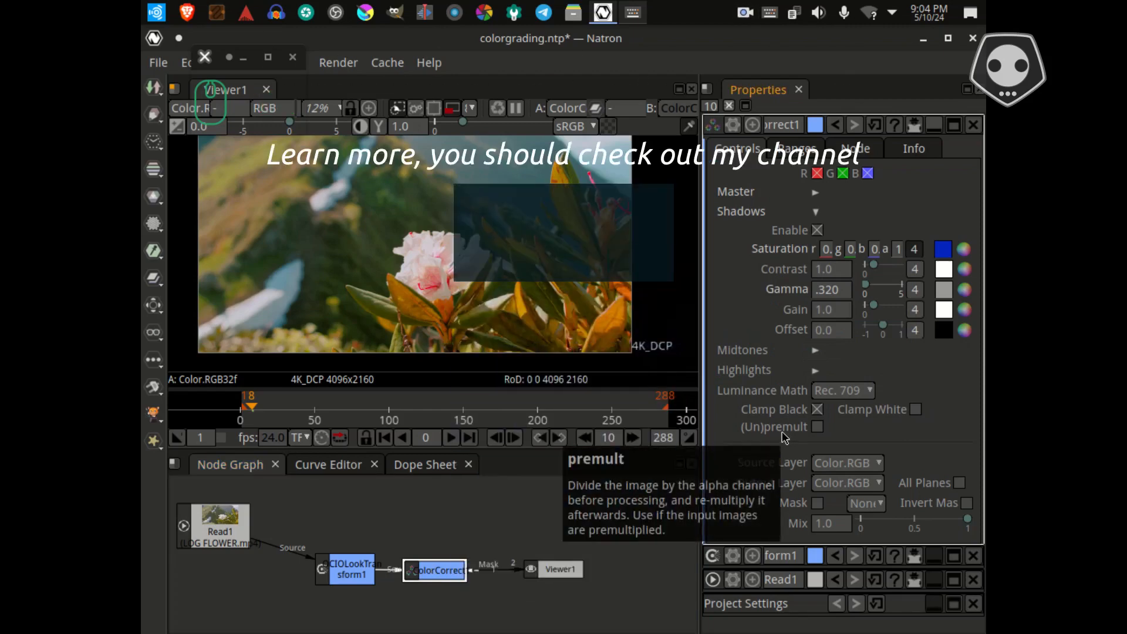
- Collapse the Shadows settings, expand Midtones, set the midtones gain to .380 and check the flower image
{"action": "left_click", "coordinate": [814, 213]}
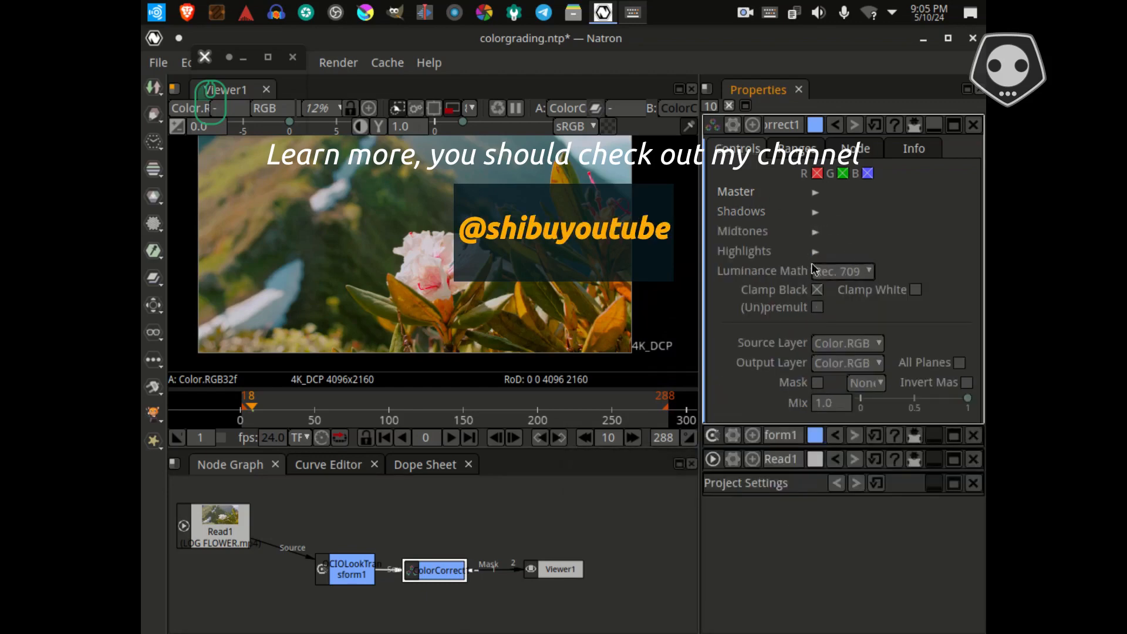
{"action": "left_click", "coordinate": [814, 232]}
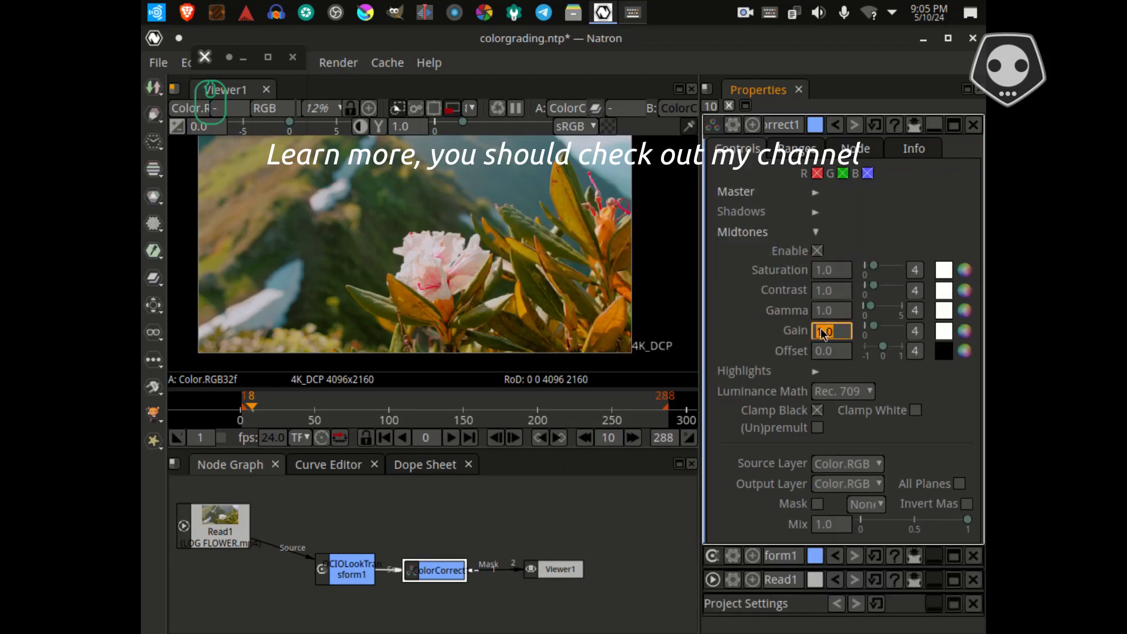
{"action": "left_click", "coordinate": [838, 335]}
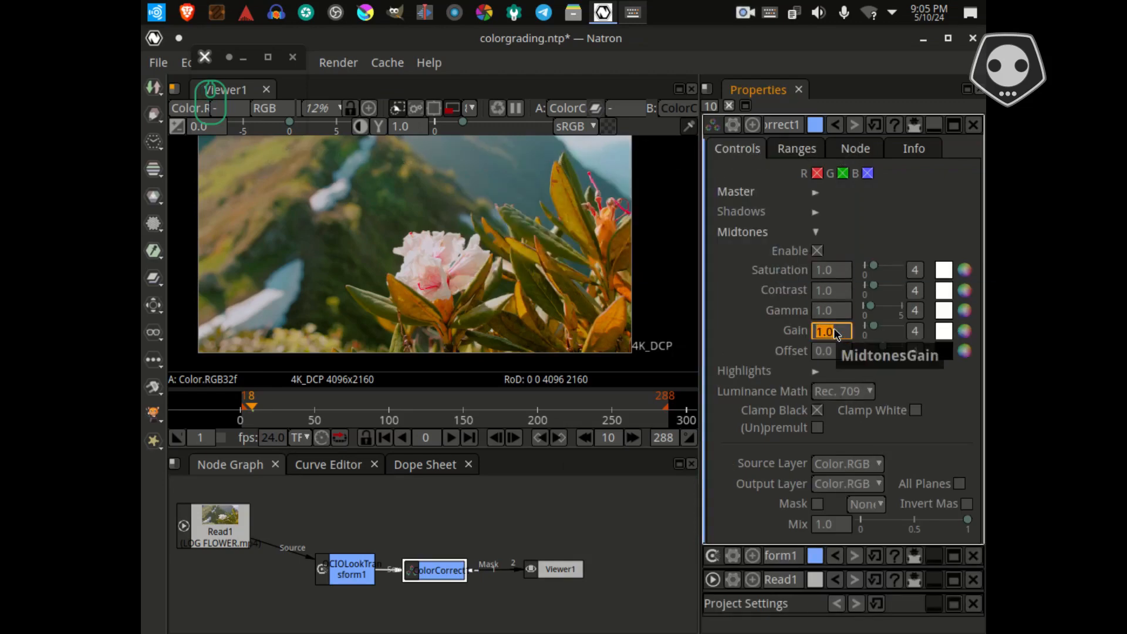
{"action": "type", "text": ".38"}
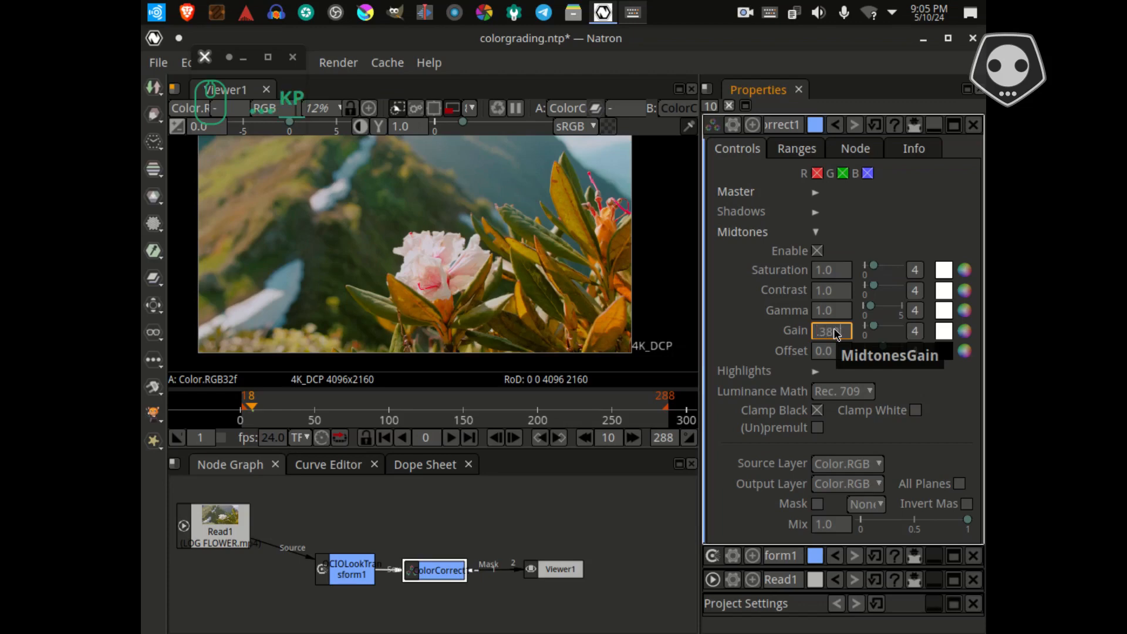
{"action": "key", "text": "Return"}
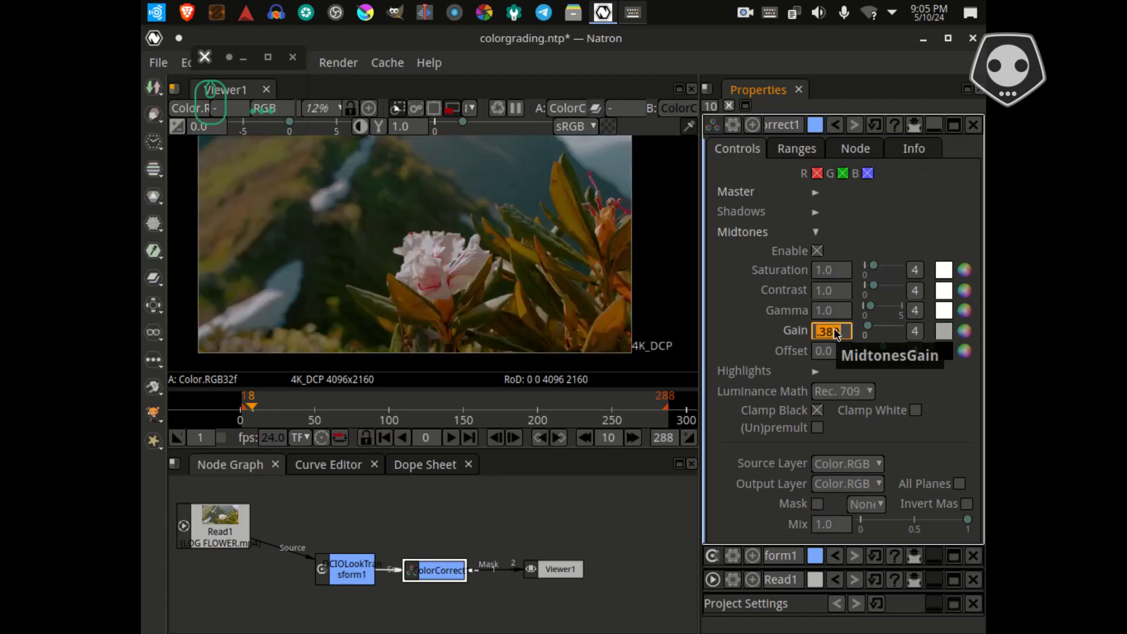
{"action": "scroll", "coordinate": [493, 287], "scroll_direction": "down", "scroll_amount": 1}
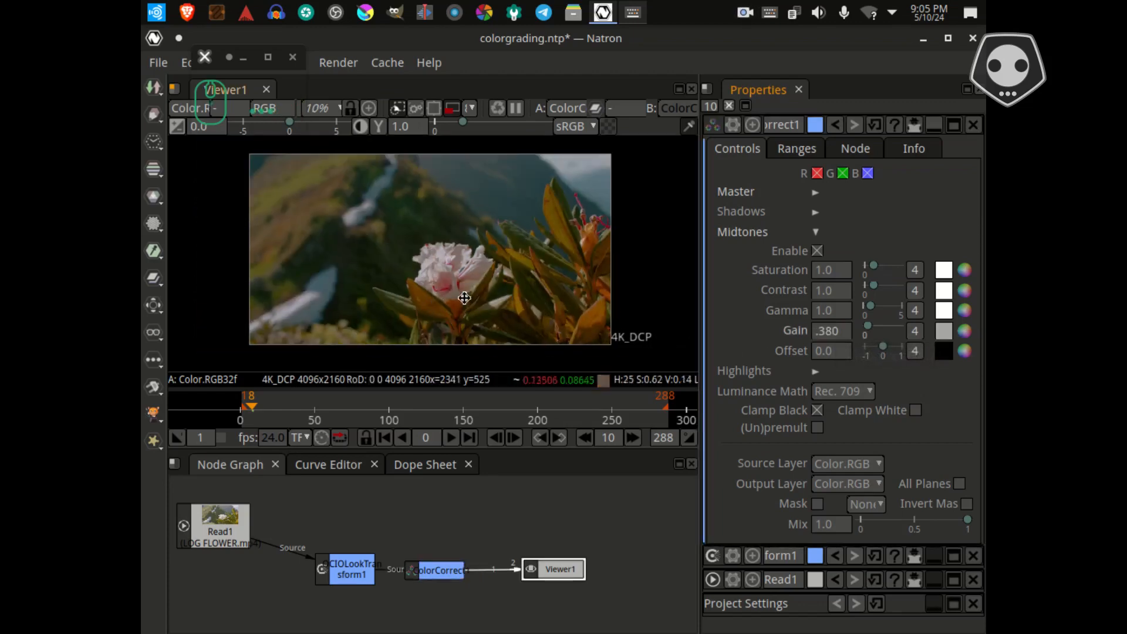
{"action": "scroll", "coordinate": [442, 299], "scroll_direction": "up", "scroll_amount": 1}
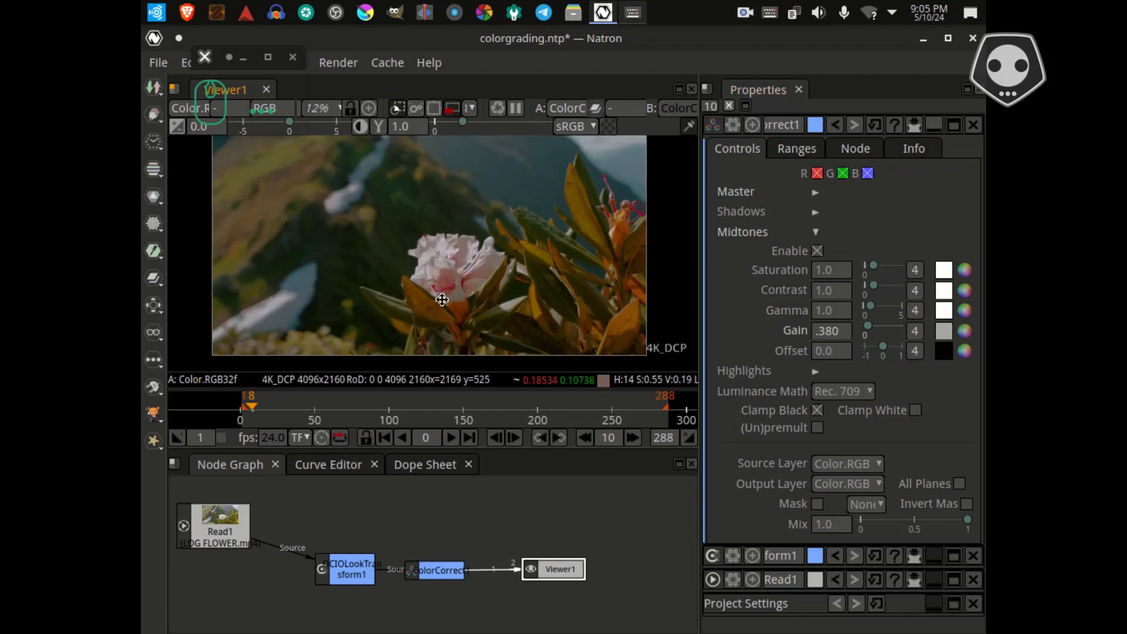
{"action": "scroll", "coordinate": [442, 299], "scroll_direction": "down", "scroll_amount": 1}
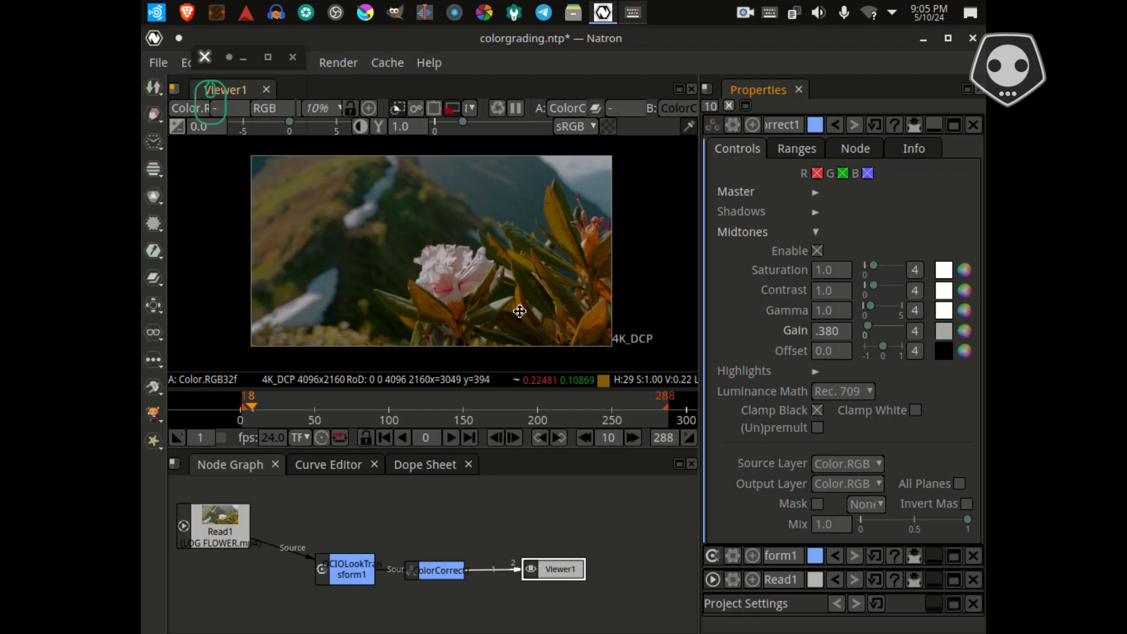
{"action": "scroll", "coordinate": [519, 311], "scroll_direction": "up", "scroll_amount": 1}
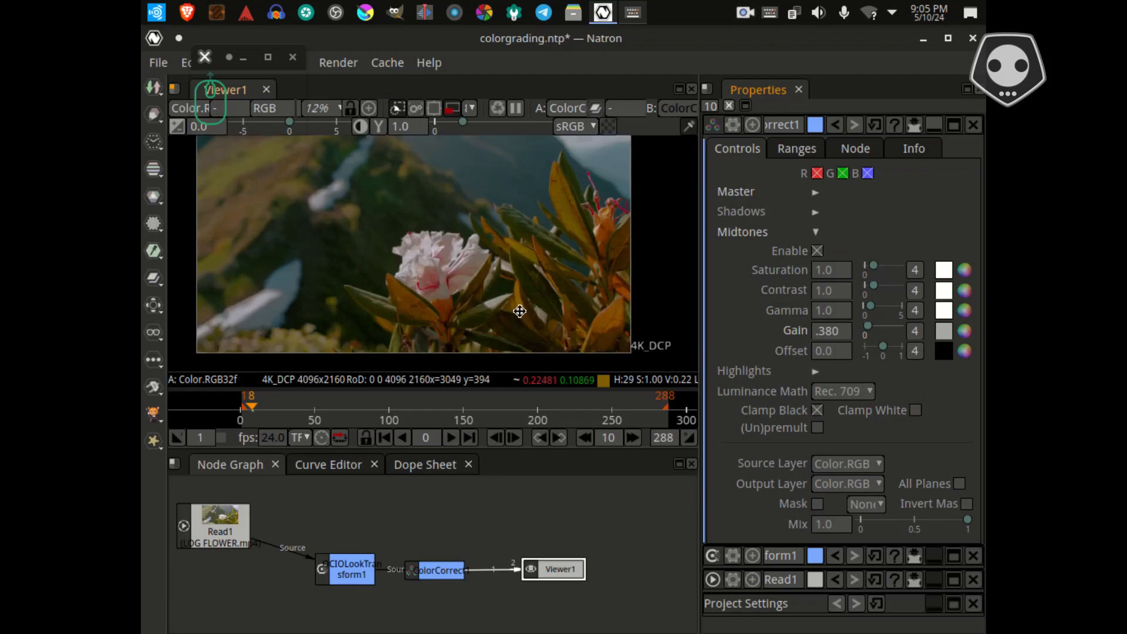
- Try a midtones gain of .9, set it to .8 and compare the image with the ColorCorrect node disabled and enabled
{"action": "left_click", "coordinate": [835, 334]}
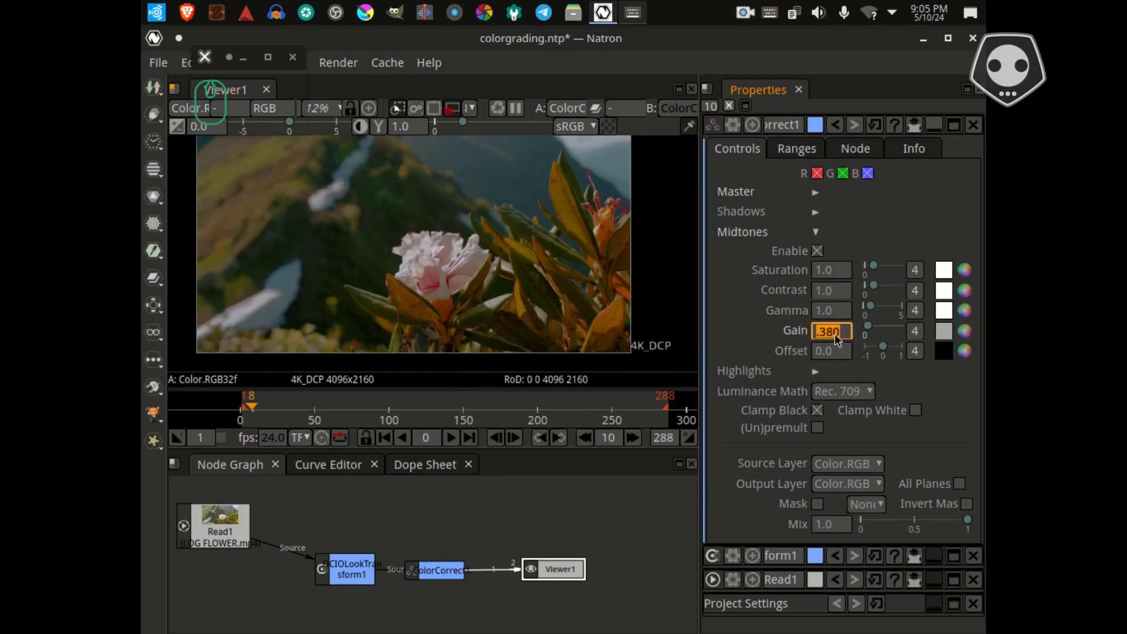
{"action": "type", "text": ".9"}
{"action": "key", "text": "Return"}
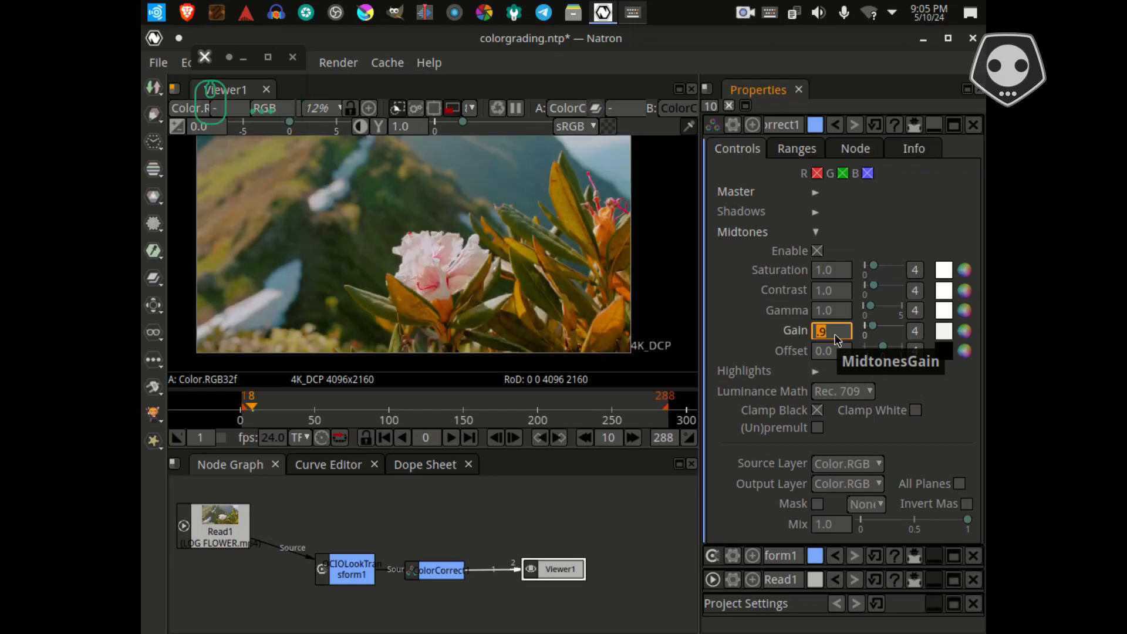
{"action": "type", "text": ".8"}
{"action": "key", "text": "Return"}
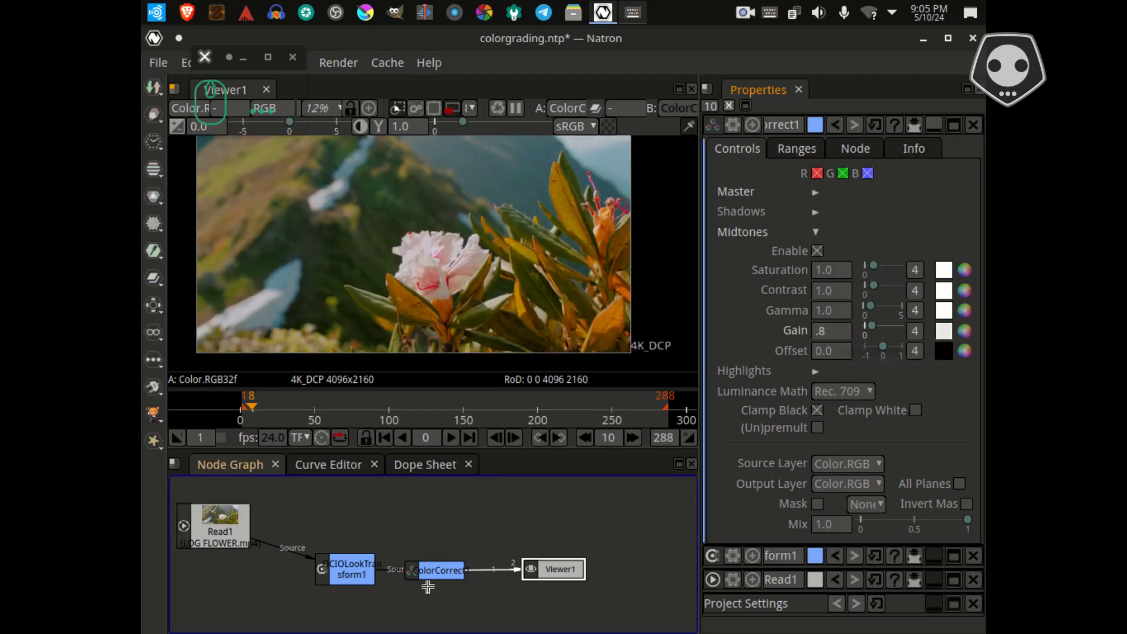
{"action": "left_click", "coordinate": [430, 578]}
{"action": "key", "text": "d"}
{"action": "key", "text": "d"}
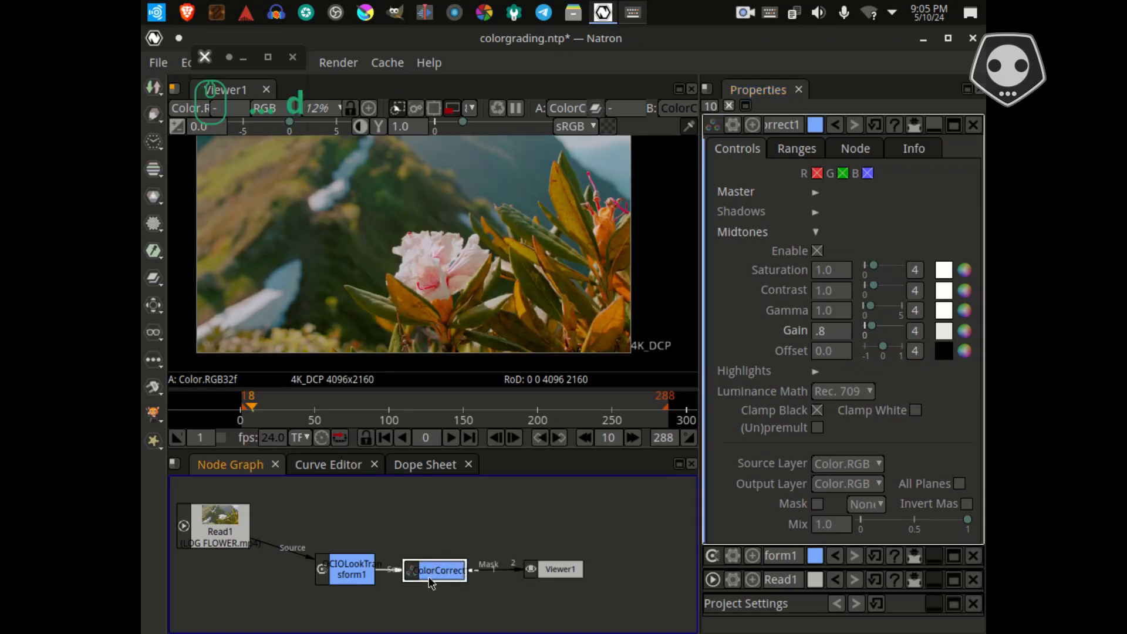
- Try a midtones gain of .5 and examine the flower and leaves up close
{"action": "scroll", "coordinate": [452, 286], "scroll_direction": "up", "scroll_amount": 3}
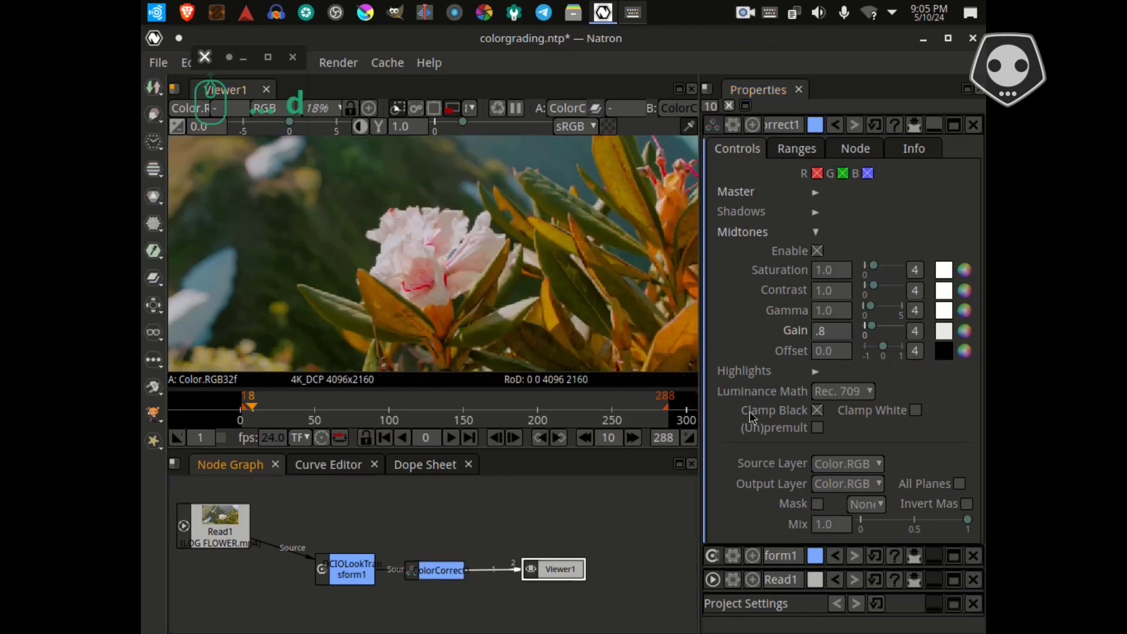
{"action": "left_click", "coordinate": [825, 332]}
{"action": "type", "text": ".5"}
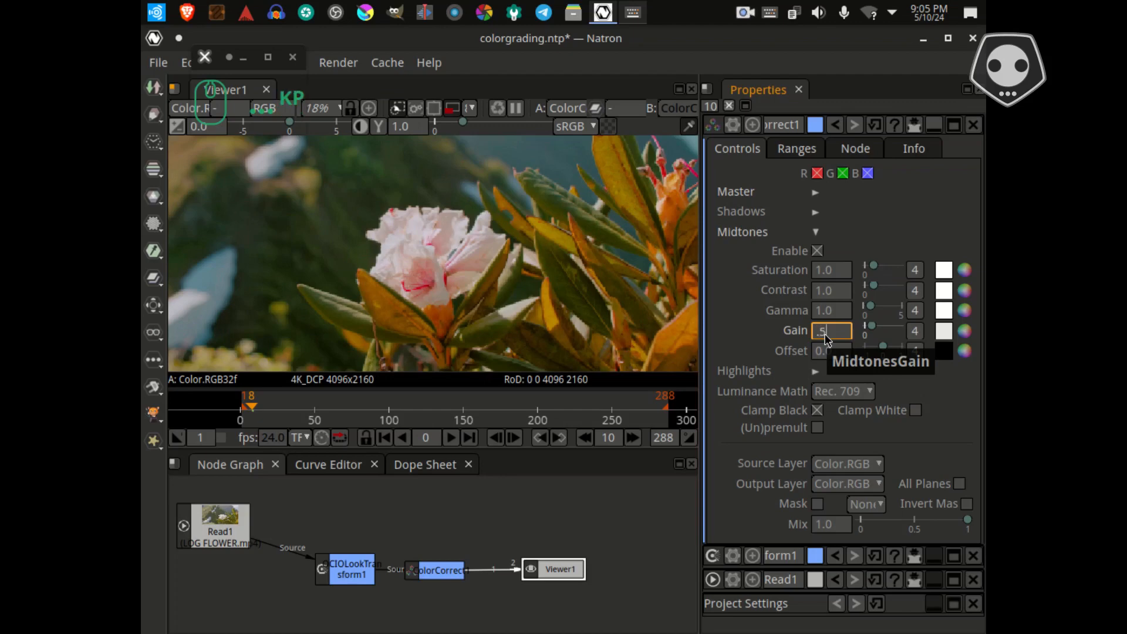
{"action": "key", "text": "Return"}
{"action": "scroll", "coordinate": [453, 261], "scroll_direction": "down", "scroll_amount": 3}
{"action": "left_click_drag", "start_coordinate": [424, 239], "coordinate": [465, 250]}
{"action": "scroll", "coordinate": [524, 280], "scroll_direction": "up", "scroll_amount": 3}
{"action": "scroll", "coordinate": [523, 280], "scroll_direction": "down", "scroll_amount": 1}
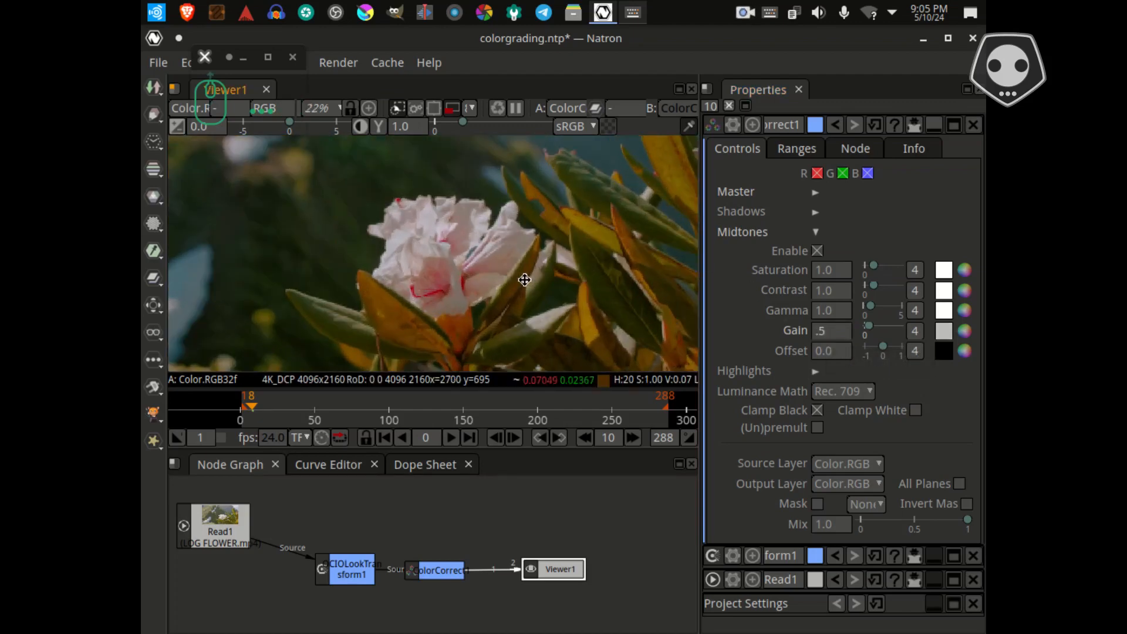
- Set the midtones gain back to .8 and save the project
{"action": "left_click", "coordinate": [848, 332]}
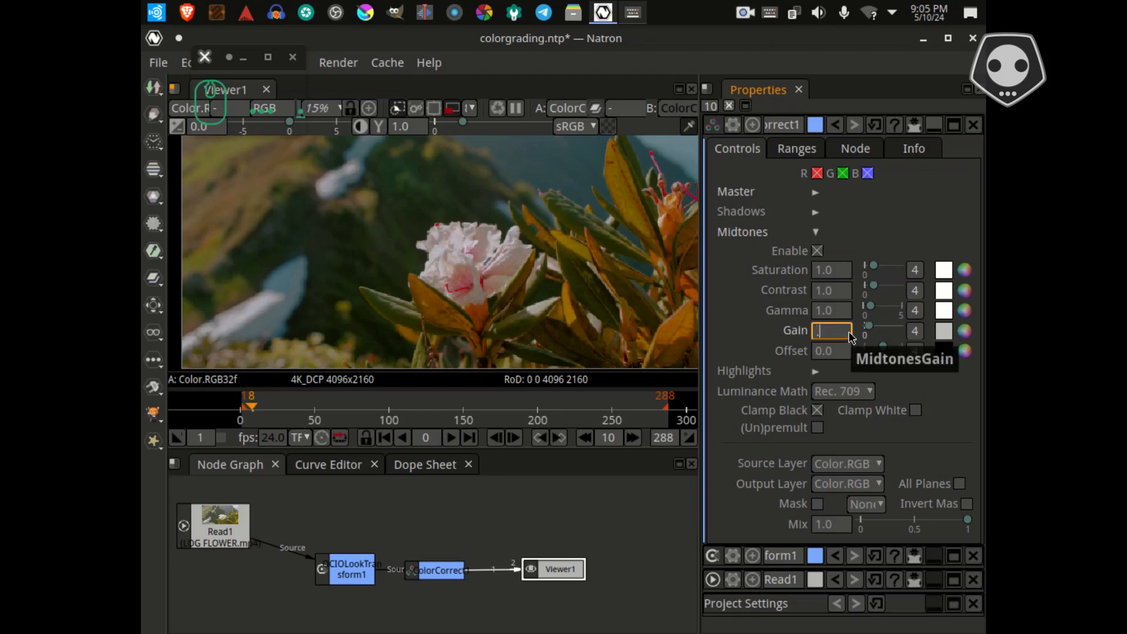
{"action": "type", "text": ".8"}
{"action": "key", "text": "Return"}
{"action": "scroll", "coordinate": [510, 256], "scroll_direction": "down", "scroll_amount": 2}
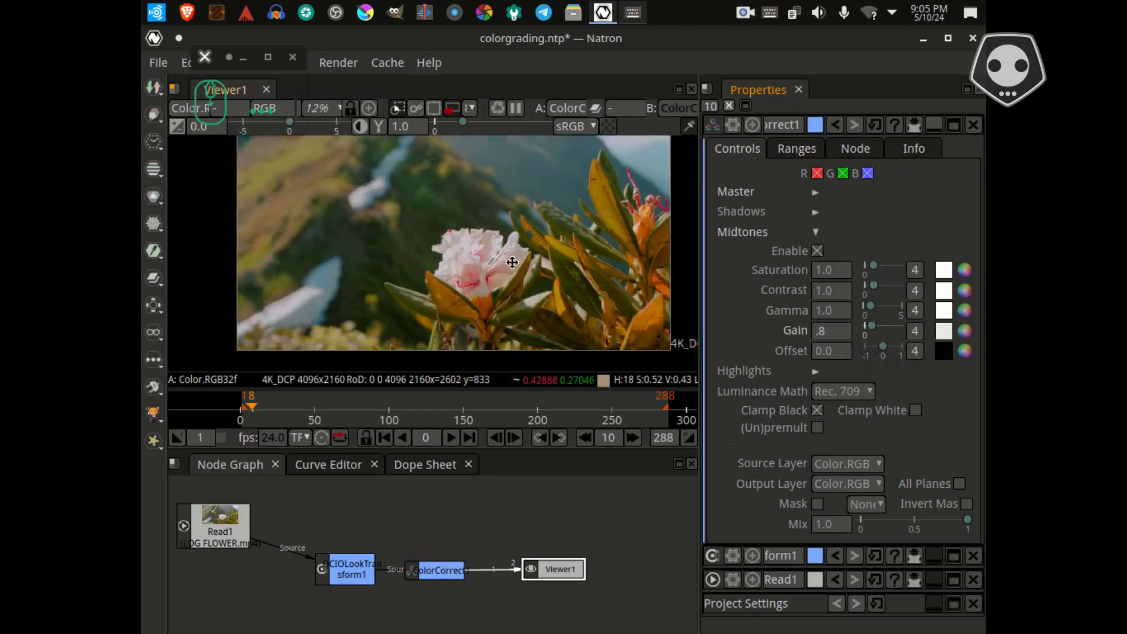
{"action": "key", "text": "ctrl+s"}
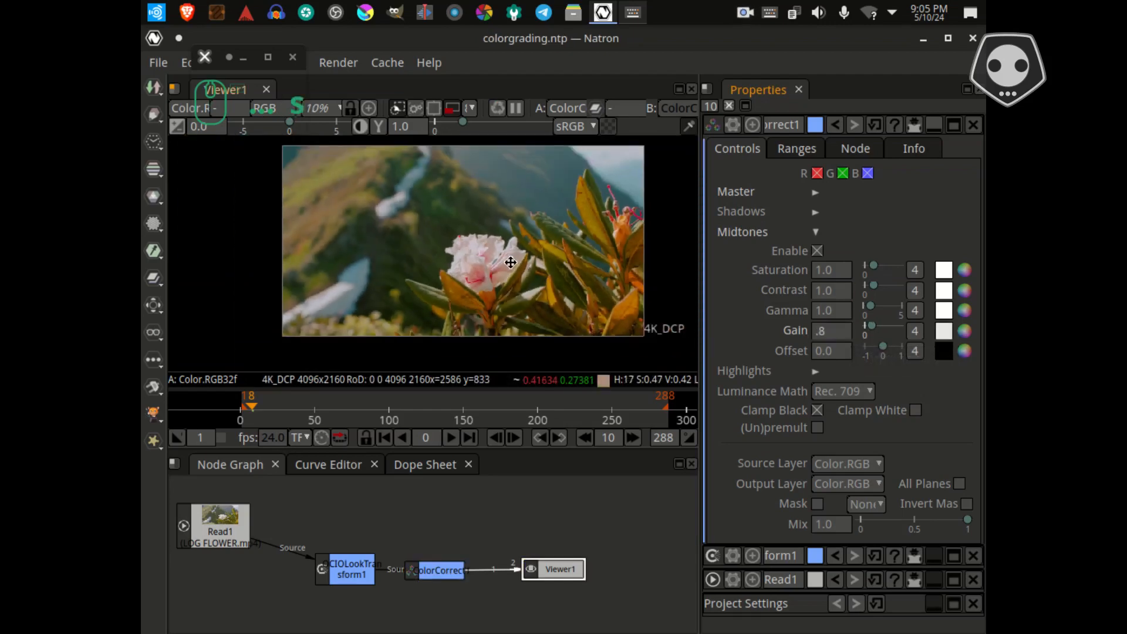
- Collapse the ColorCorrect node's Midtones settings and expand its Highlights settings
{"action": "left_click_drag", "start_coordinate": [510, 262], "coordinate": [510, 285]}
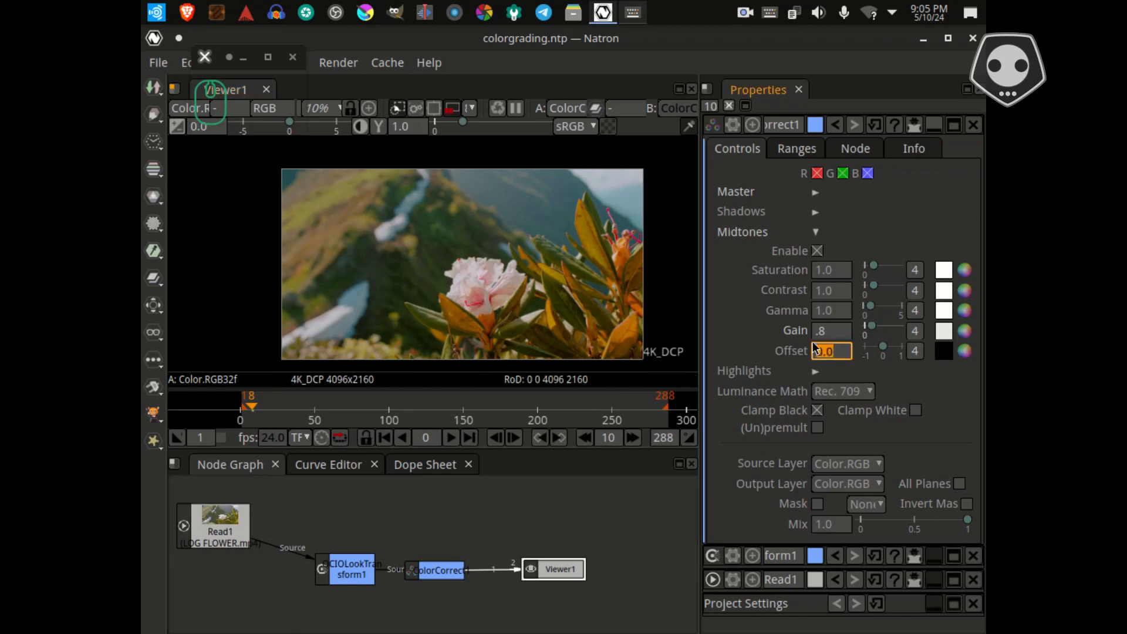
{"action": "left_click", "coordinate": [816, 232]}
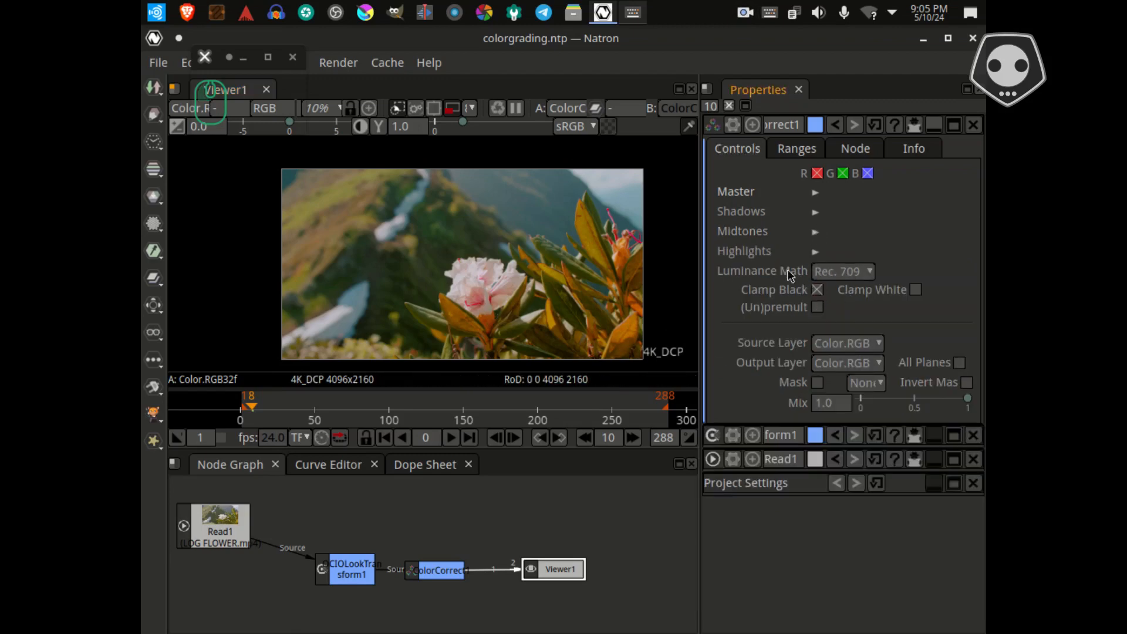
{"action": "left_click", "coordinate": [816, 252]}
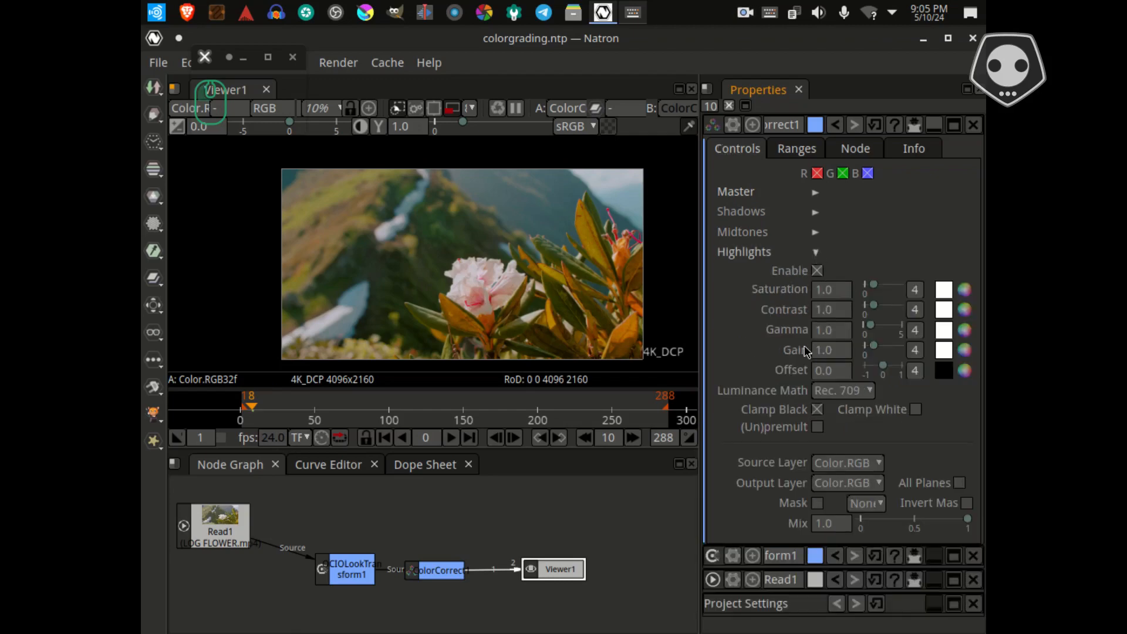
{"action": "scroll", "coordinate": [495, 287], "scroll_direction": "up", "scroll_amount": 5}
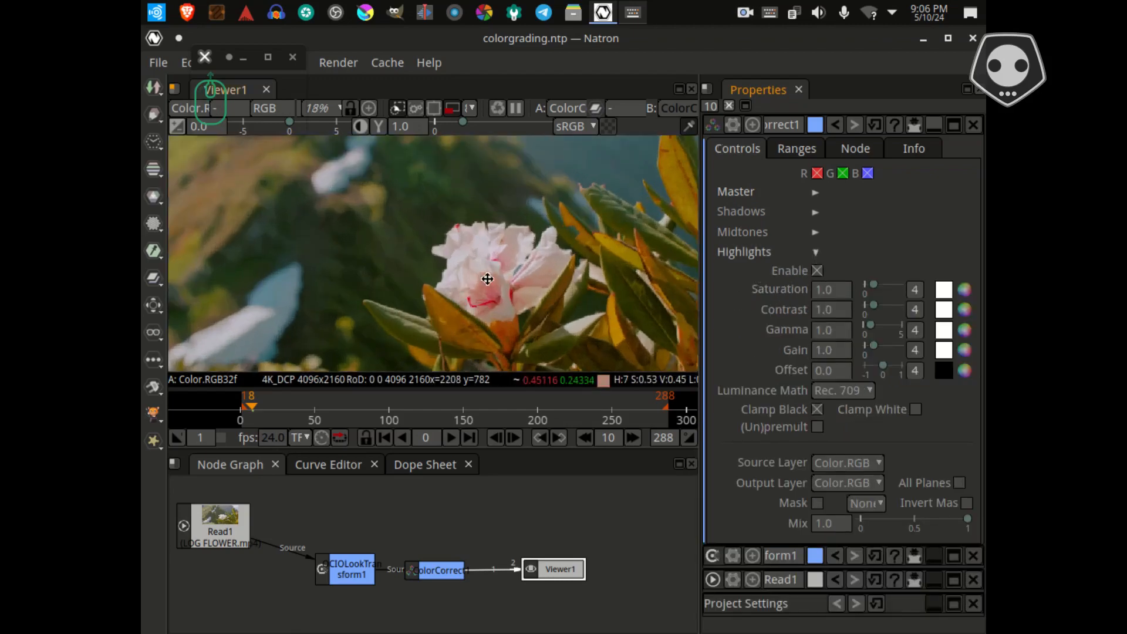
- Set the viewer's proxy level to 2 and examine the bright petals of the flower up close
{"action": "left_click", "coordinate": [473, 109]}
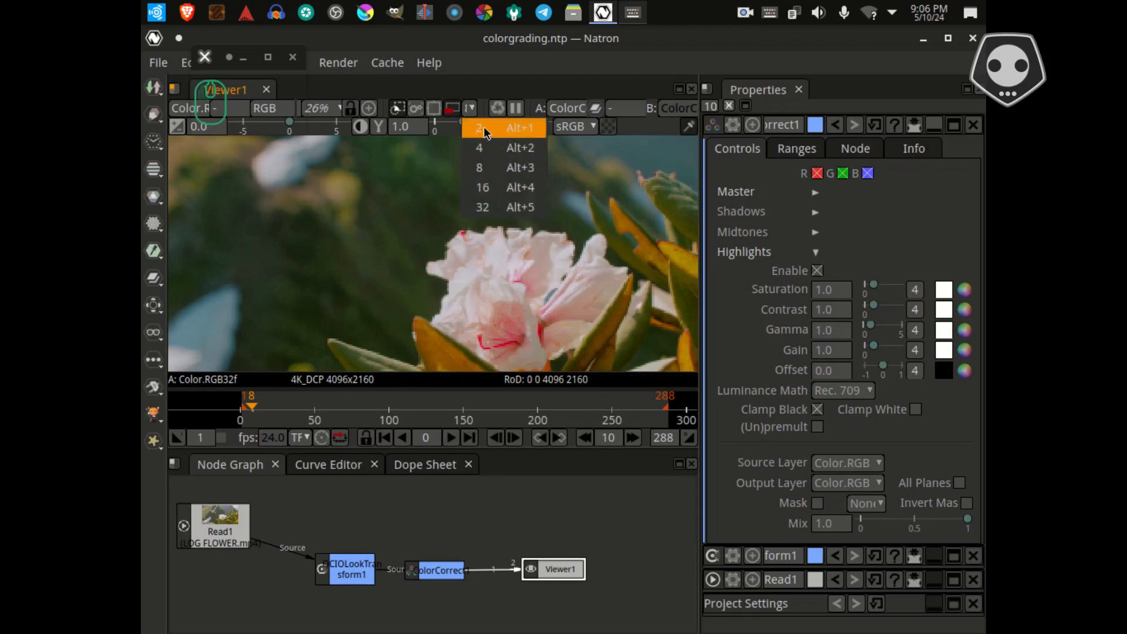
{"action": "left_click", "coordinate": [487, 125]}
{"action": "scroll", "coordinate": [470, 268], "scroll_direction": "up", "scroll_amount": 2}
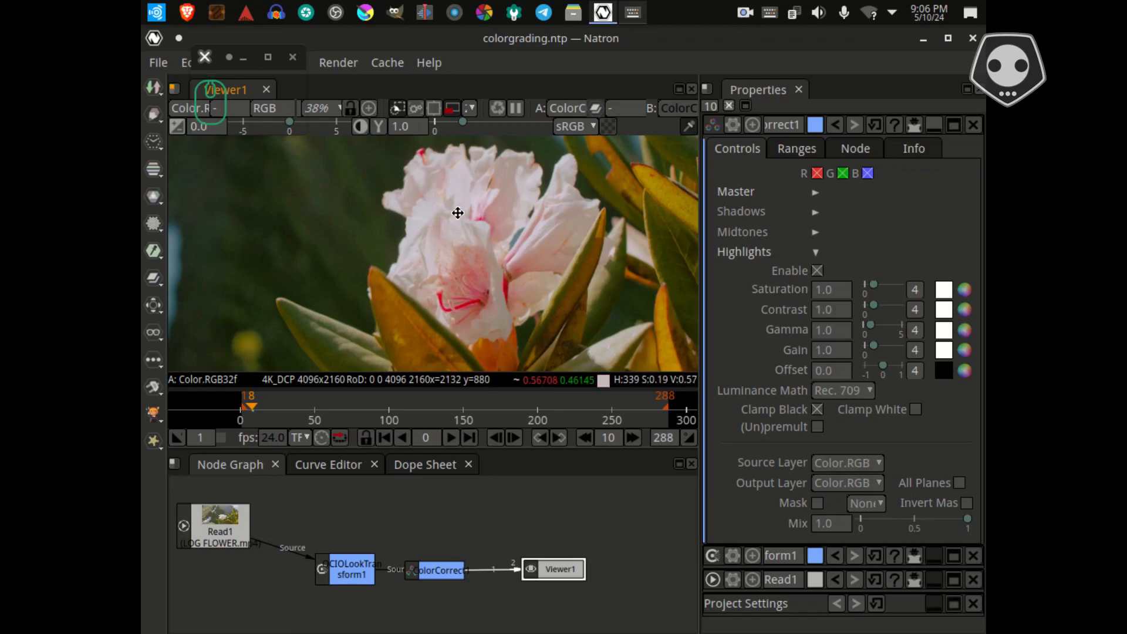
{"action": "left_click_drag", "start_coordinate": [454, 242], "coordinate": [470, 276]}
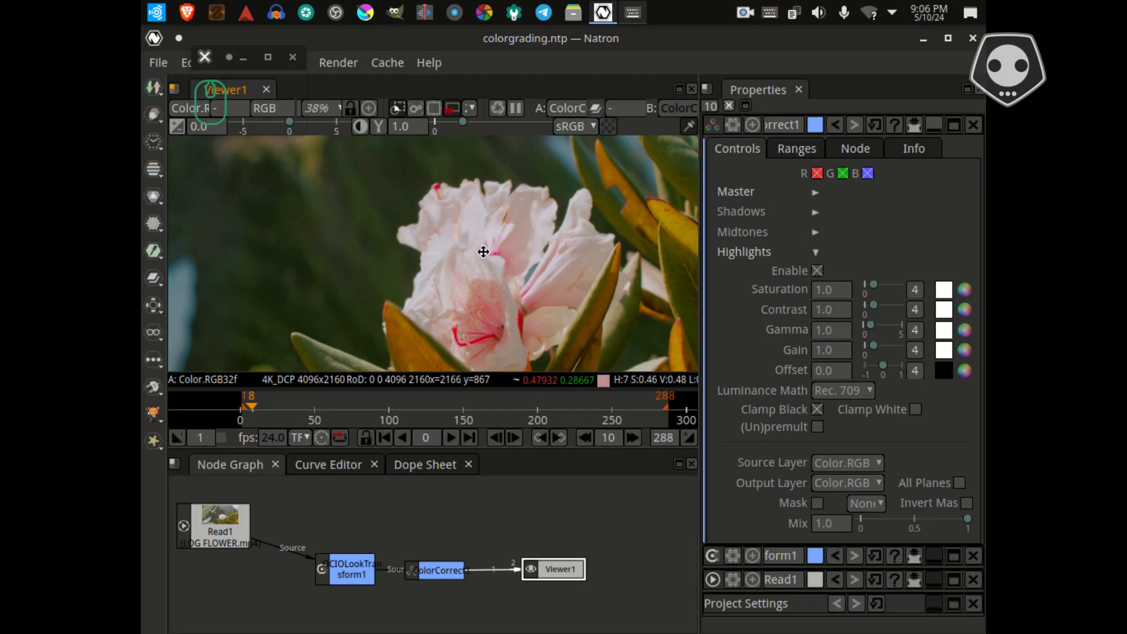
- Set the ColorCorrect node's highlights gamma to 1.440
{"action": "left_click", "coordinate": [832, 371]}
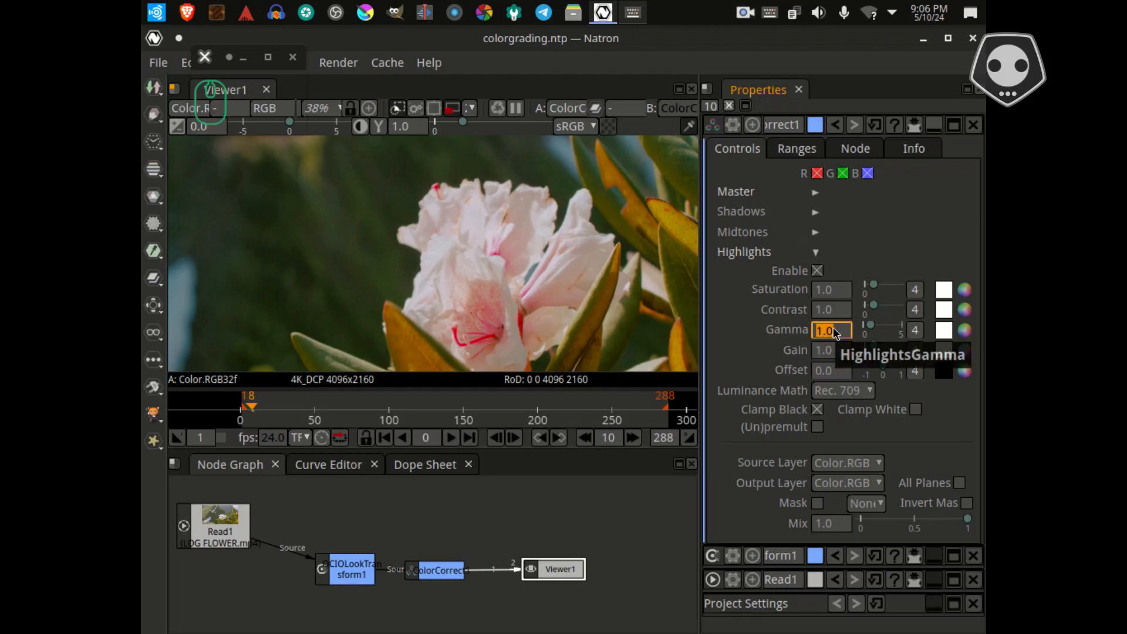
{"action": "type", "text": "1.40"}
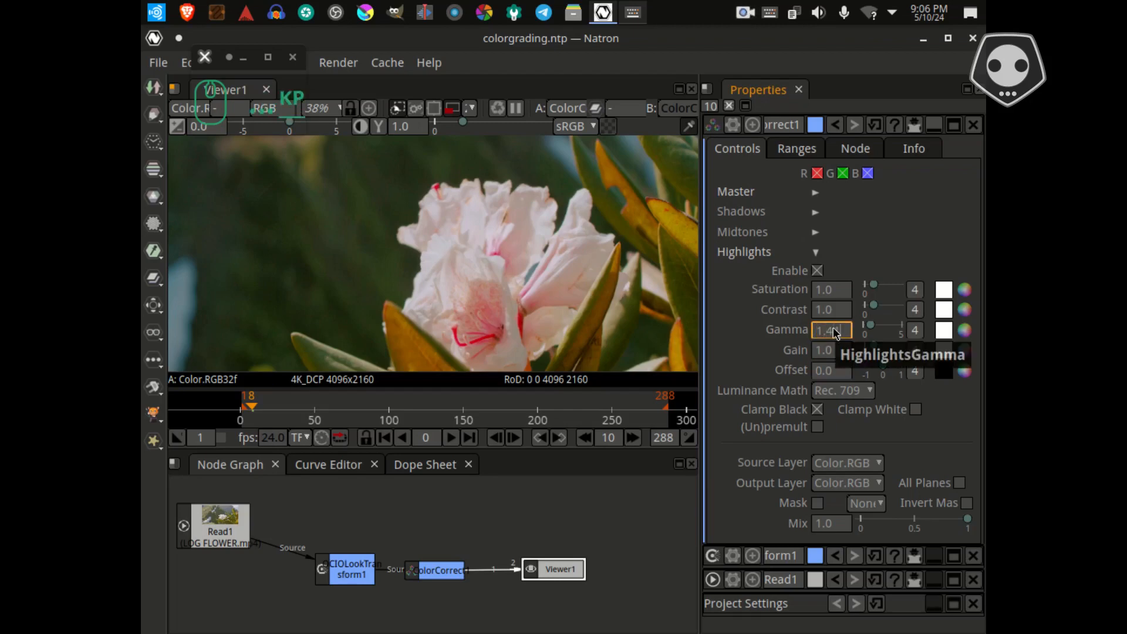
{"action": "key", "text": "Return"}
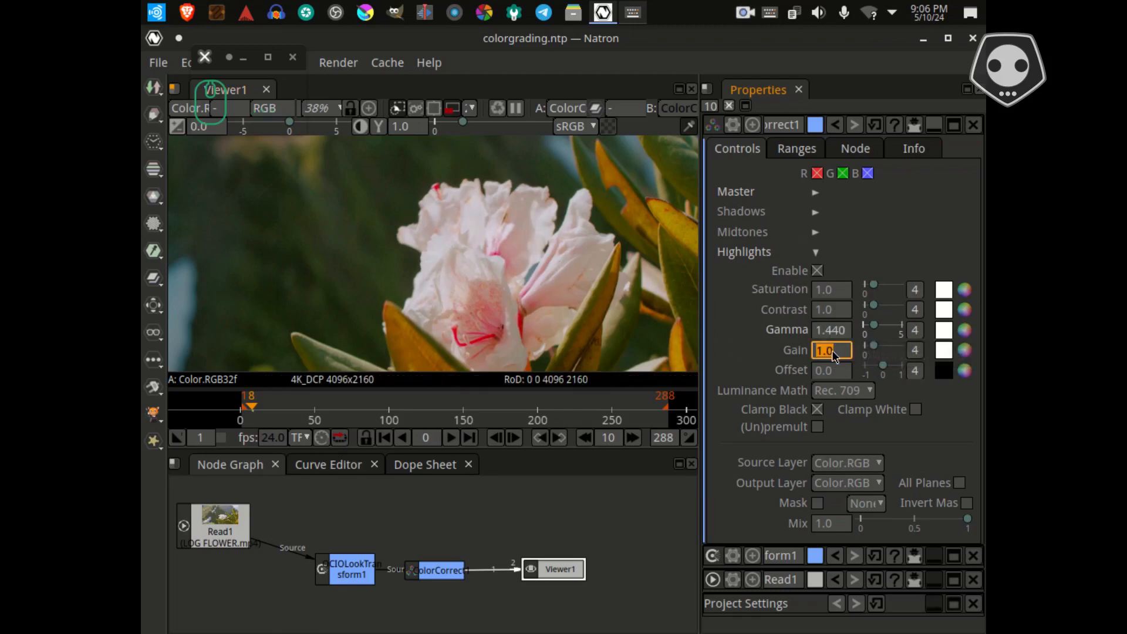
- Try a highlights gain of .5 on the flower footage
{"action": "left_click", "coordinate": [833, 352]}
{"action": "key", "text": "Return"}
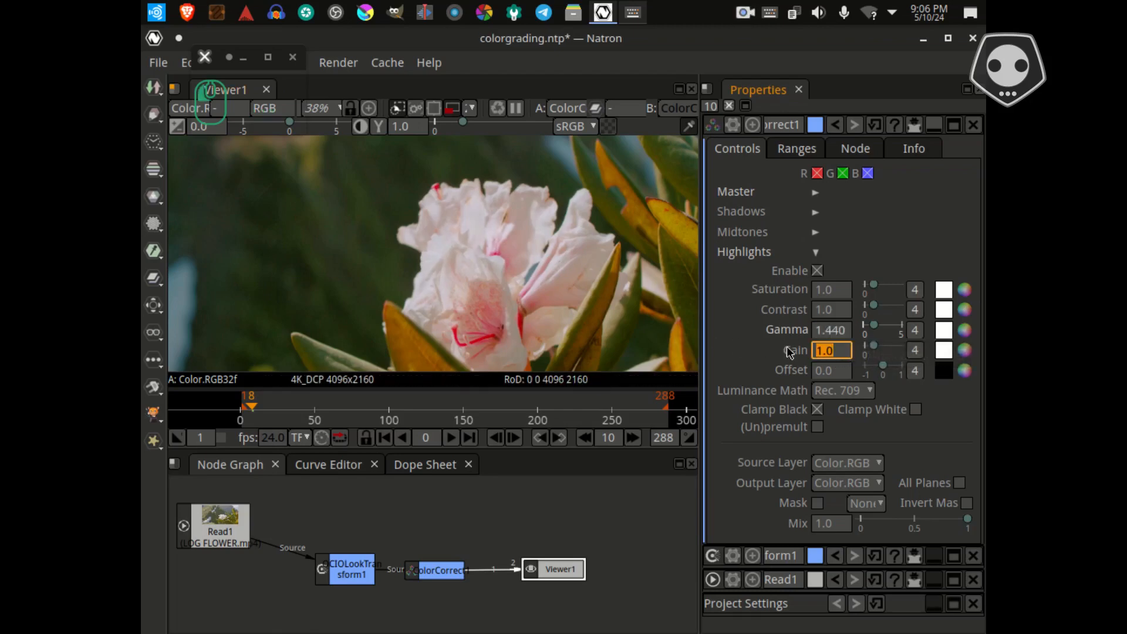
{"action": "type", "text": ".5"}
{"action": "key", "text": "Return"}
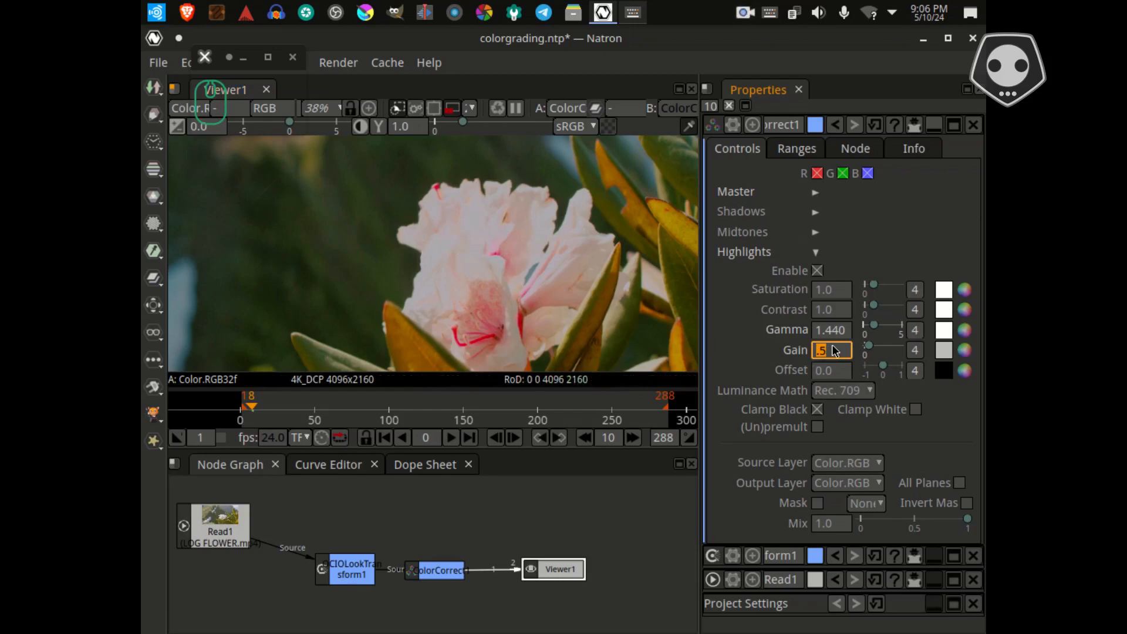
- Compare the petals with highlights gain values of 1.440 and 1
{"action": "type", "text": "1"}
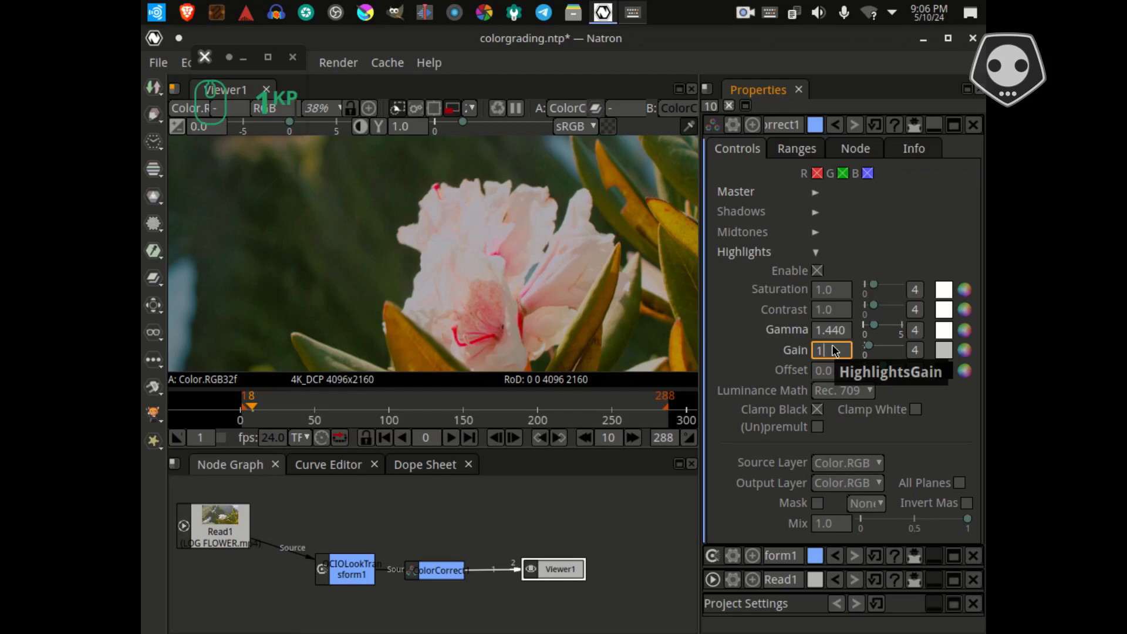
{"action": "type", "text": ".440"}
{"action": "key", "text": "Return"}
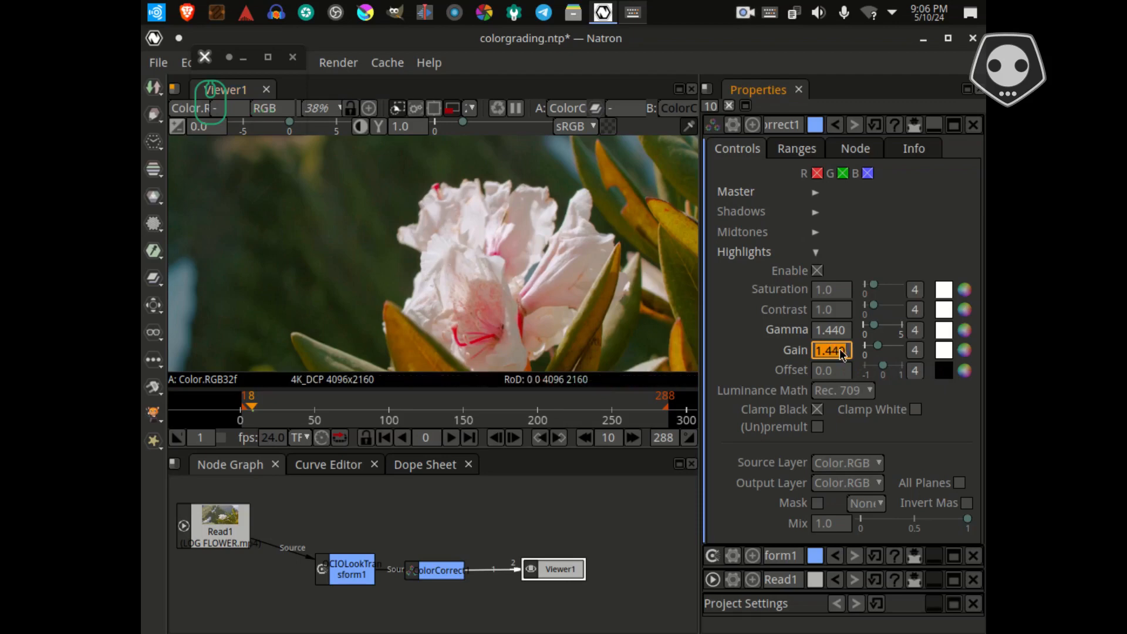
{"action": "type", "text": "1"}
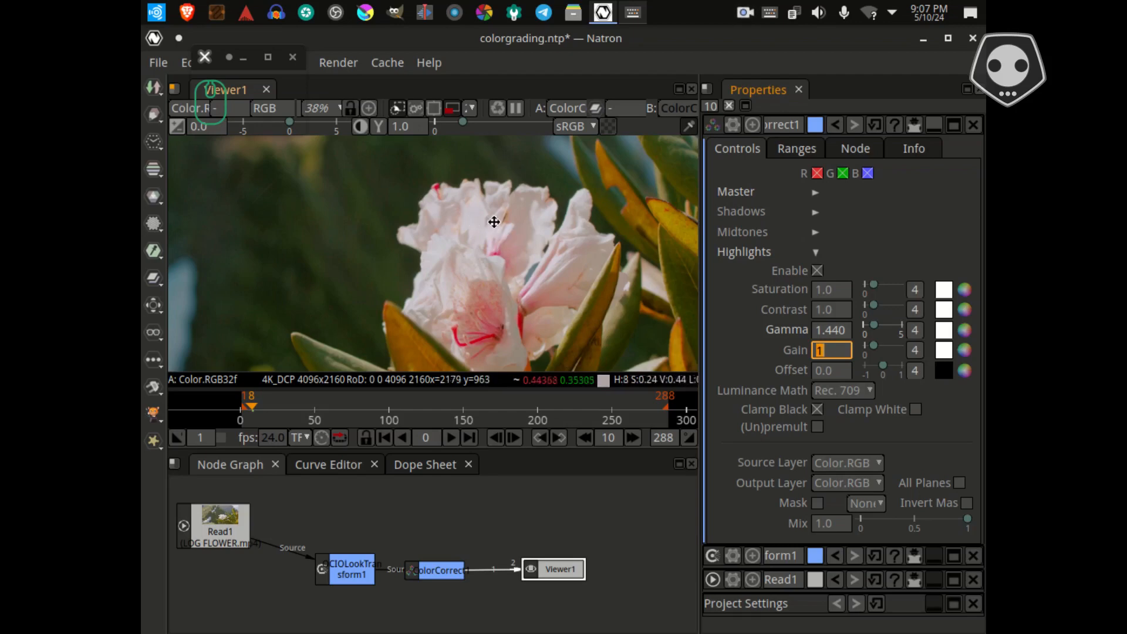
- Set the highlights gain to 1.44
{"action": "left_click", "coordinate": [837, 352]}
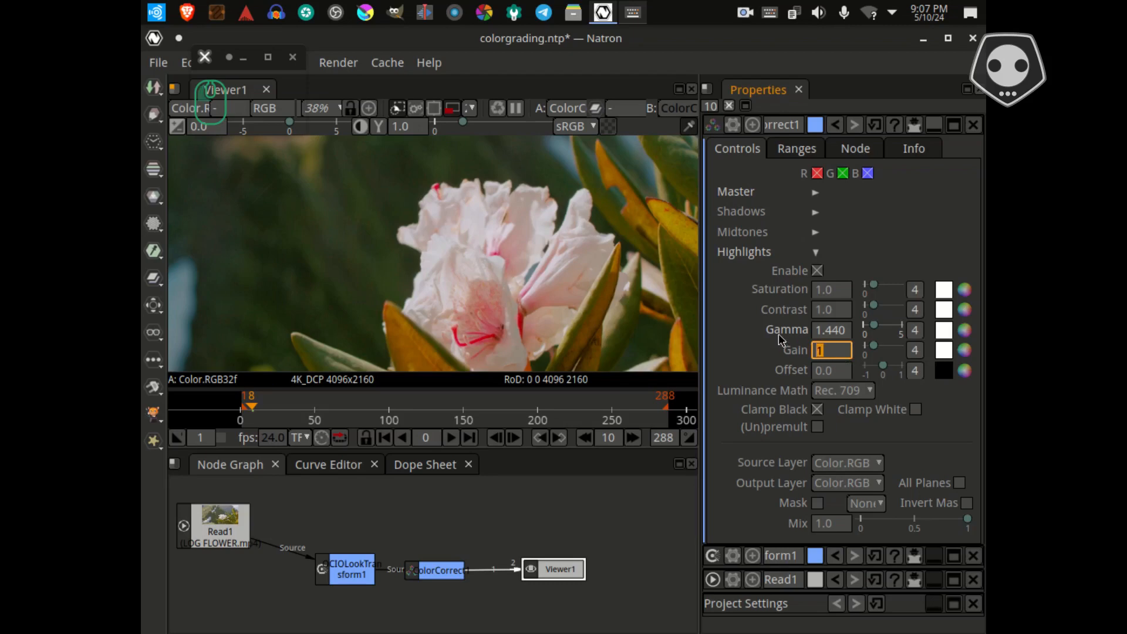
{"action": "type", "text": ".44"}
{"action": "key", "text": "Return"}
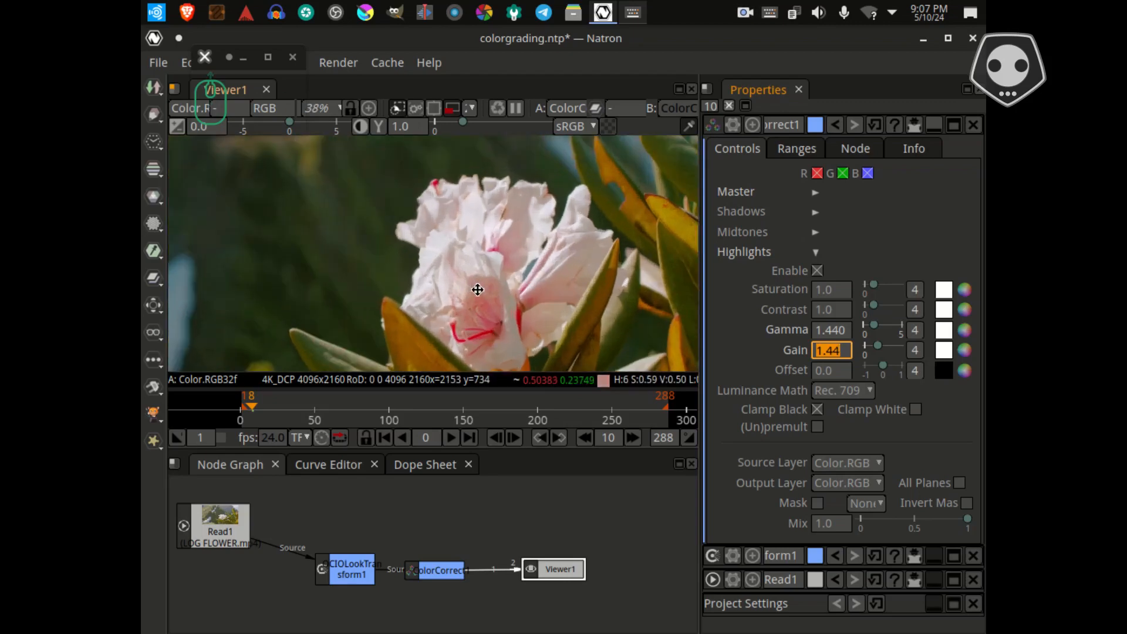
- Set the viewer's proxy level to 8 and show the whole frame
{"action": "left_click", "coordinate": [468, 108]}
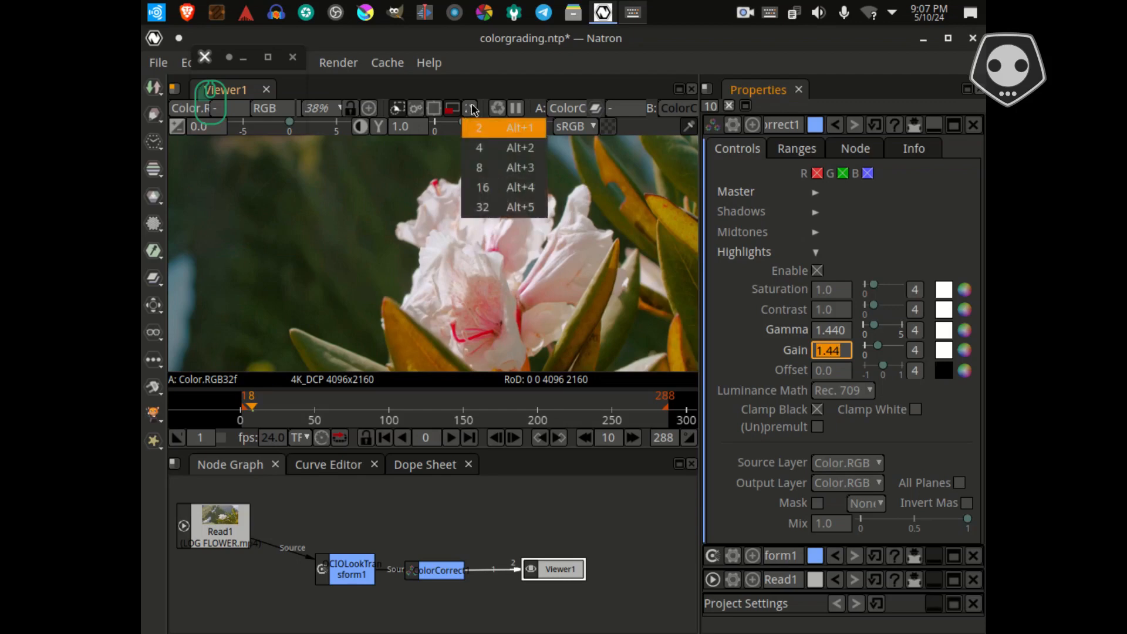
{"action": "left_click", "coordinate": [485, 170]}
{"action": "scroll", "coordinate": [509, 286], "scroll_direction": "down", "scroll_amount": 8}
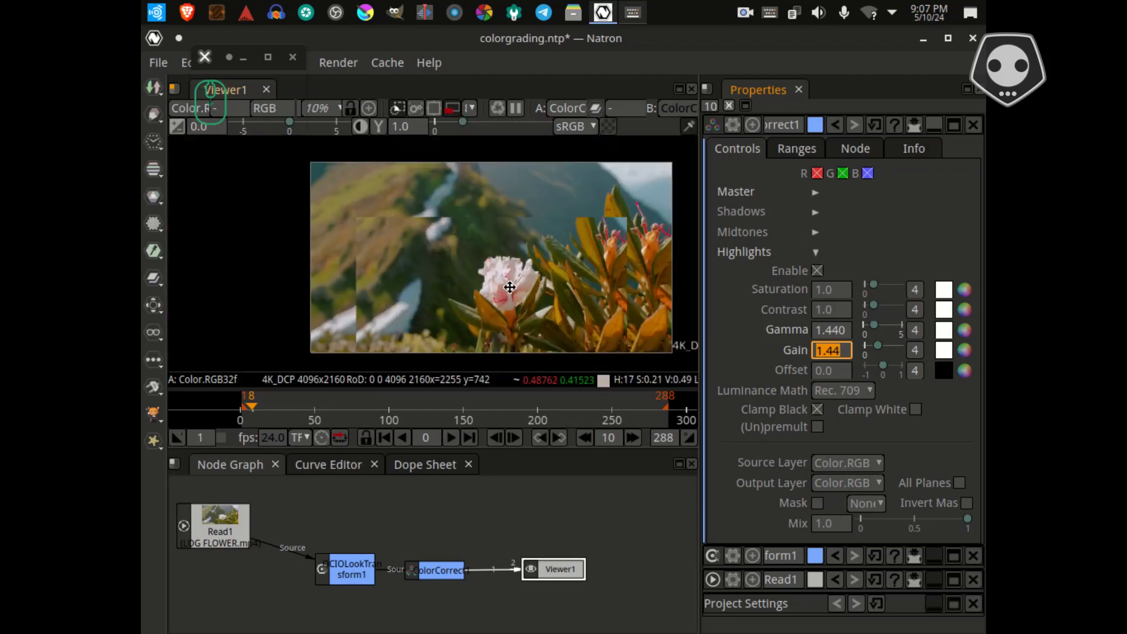
{"action": "scroll", "coordinate": [509, 287], "scroll_direction": "up", "scroll_amount": 1}
{"action": "scroll", "coordinate": [509, 287], "scroll_direction": "down", "scroll_amount": 2}
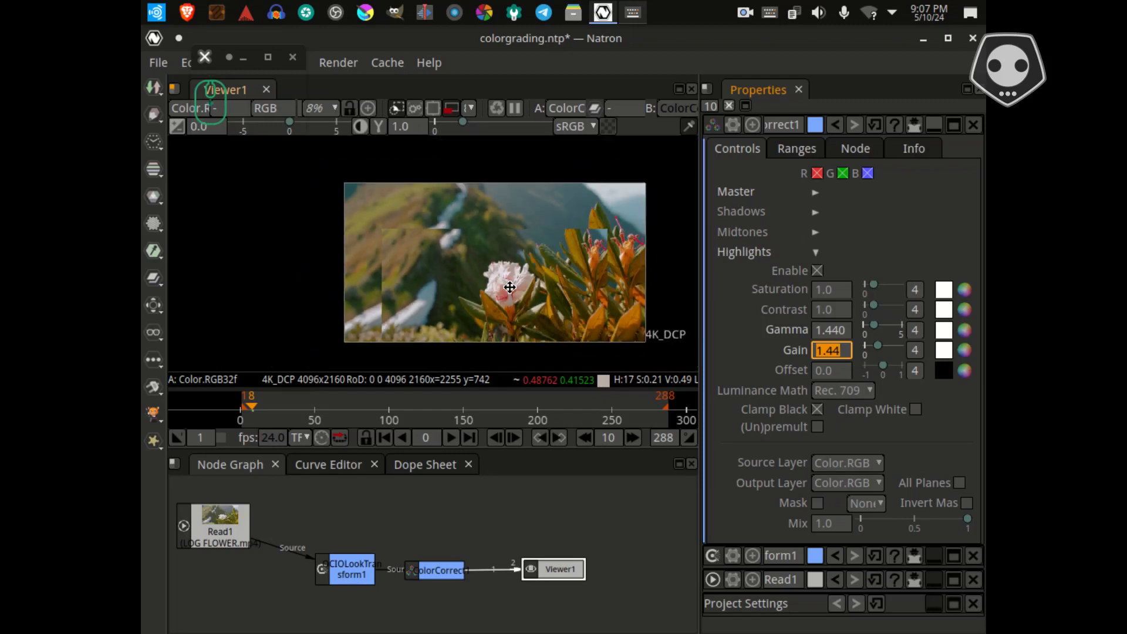
- Save the project and collapse the ColorCorrect node's Highlights settings
{"action": "key", "text": "ctrl+s"}
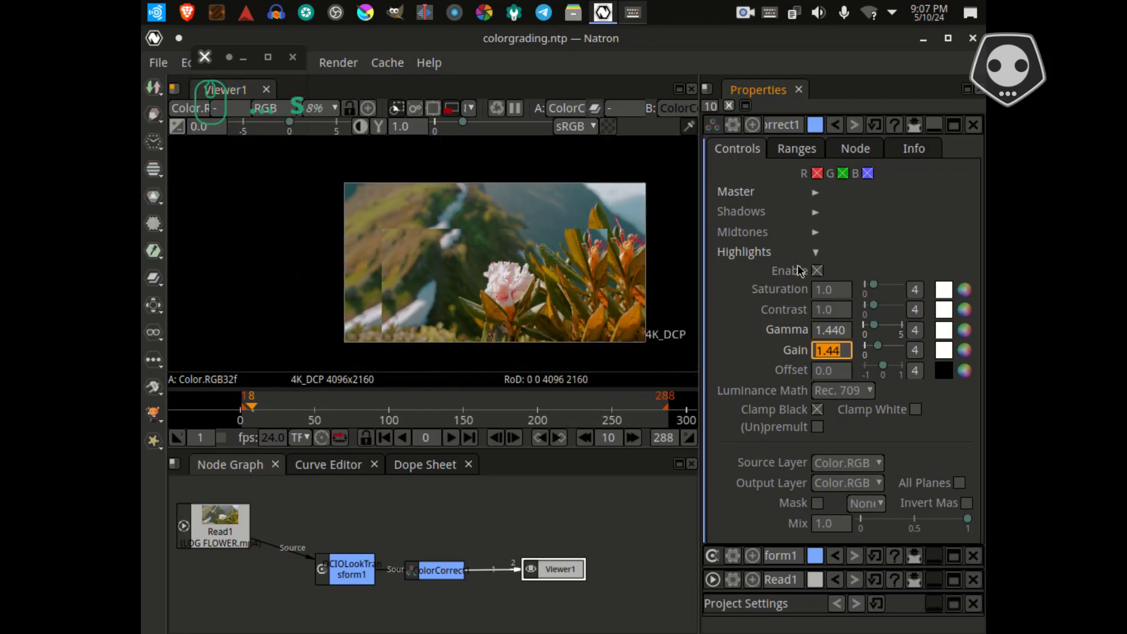
{"action": "left_click", "coordinate": [815, 252]}
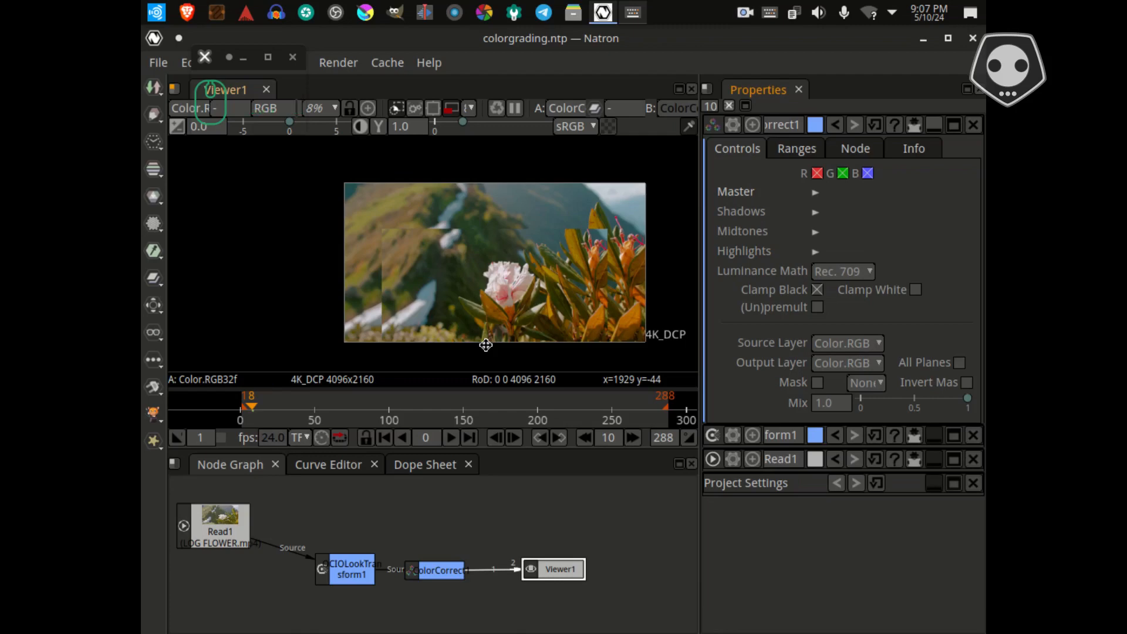
- Move Viewer1 away from the ColorCorrect node and insert a HueCorrect node in line between them
{"action": "left_click_drag", "start_coordinate": [444, 534], "coordinate": [394, 515]}
{"action": "left_click", "coordinate": [488, 565]}
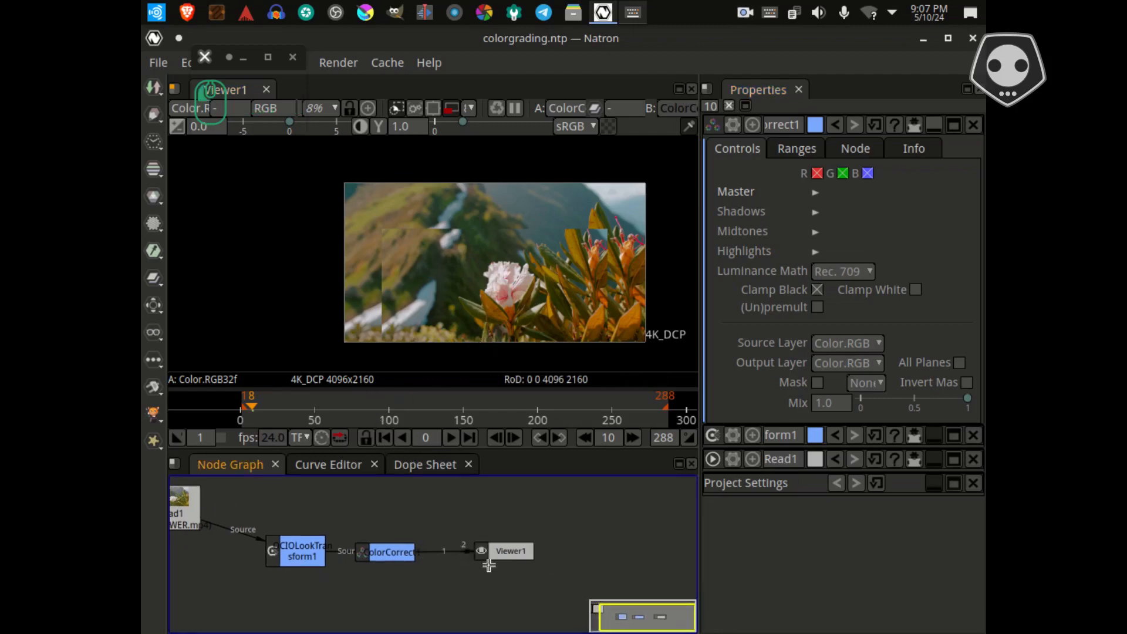
{"action": "left_click_drag", "start_coordinate": [509, 552], "coordinate": [607, 554]}
{"action": "left_click", "coordinate": [387, 553]}
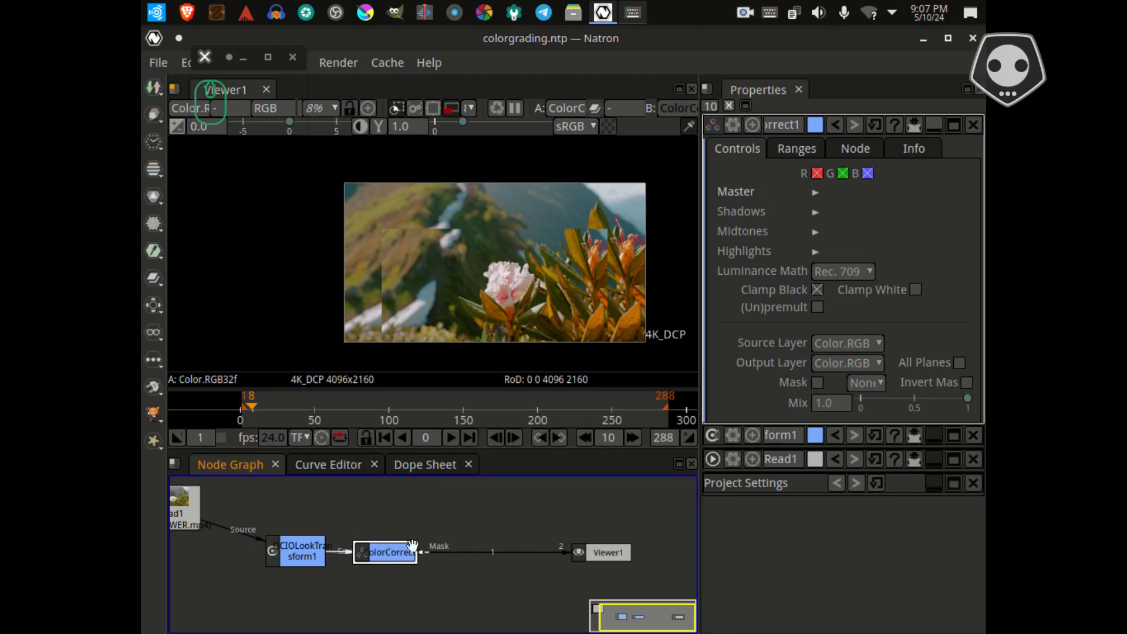
{"action": "right_click", "coordinate": [468, 527]}
{"action": "mouse_move", "coordinate": [506, 323]}
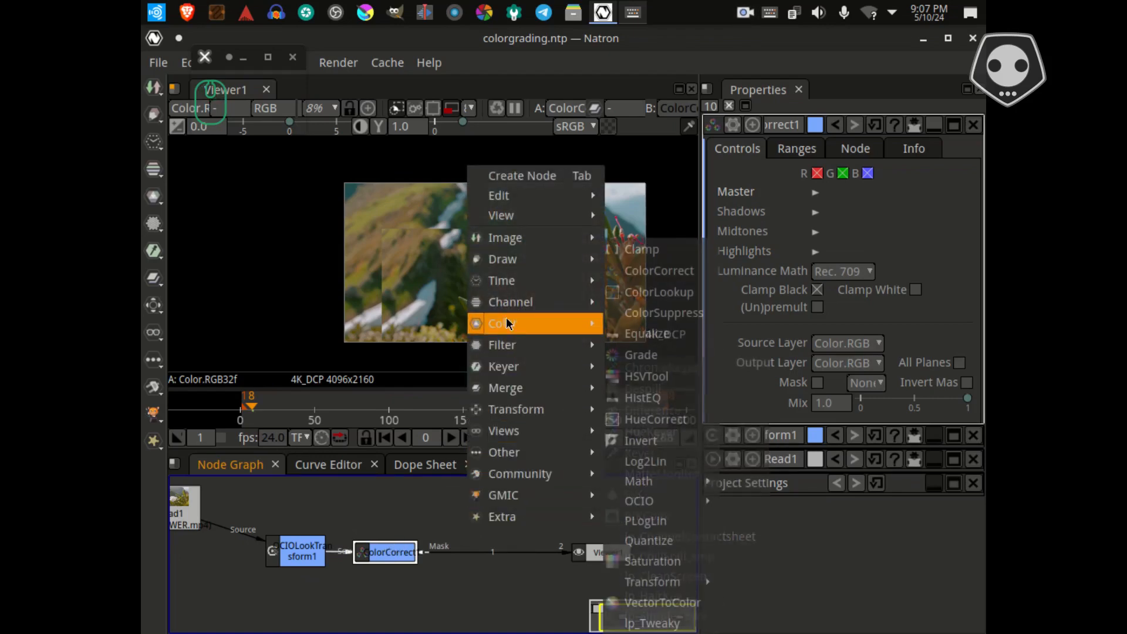
{"action": "left_click", "coordinate": [654, 420]}
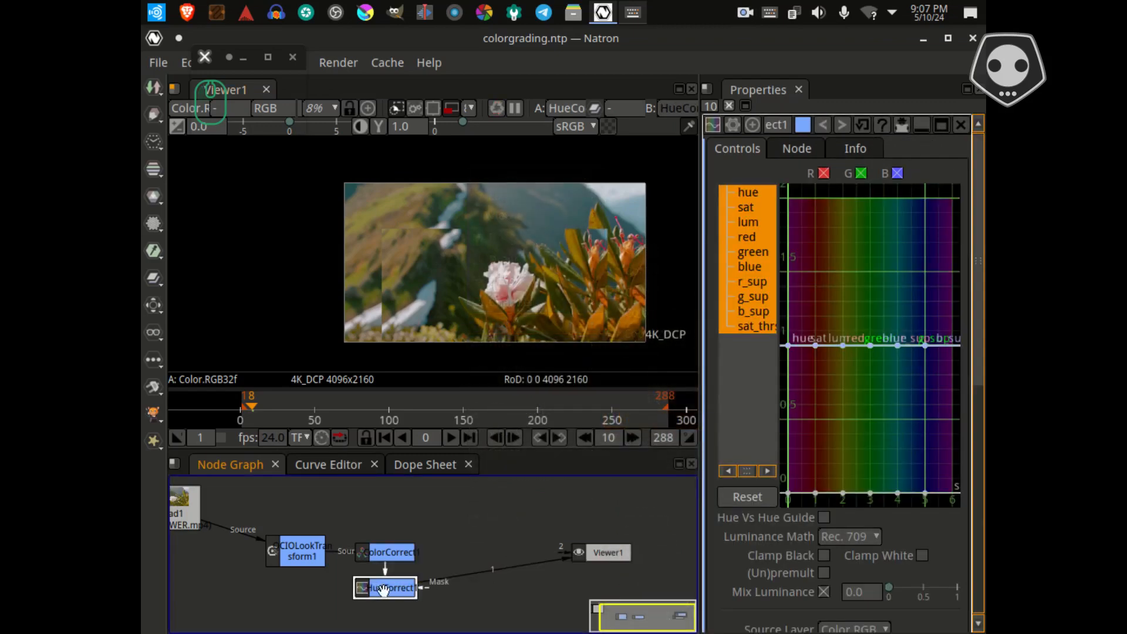
{"action": "left_click_drag", "start_coordinate": [384, 589], "coordinate": [481, 557]}
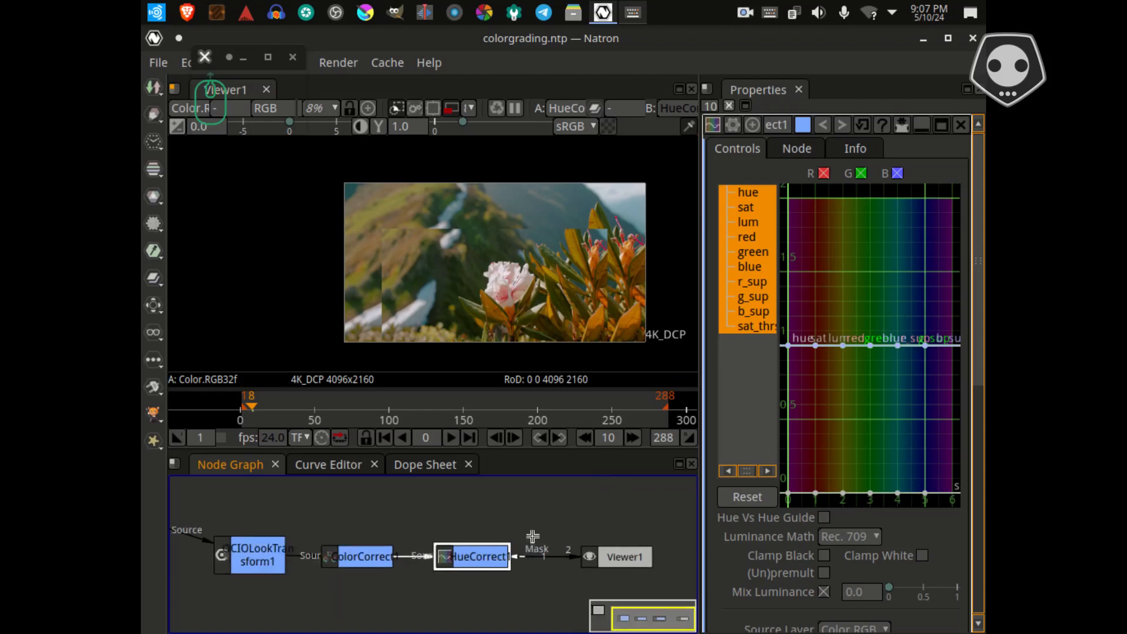
{"action": "scroll", "coordinate": [534, 531], "scroll_direction": "up", "scroll_amount": 2}
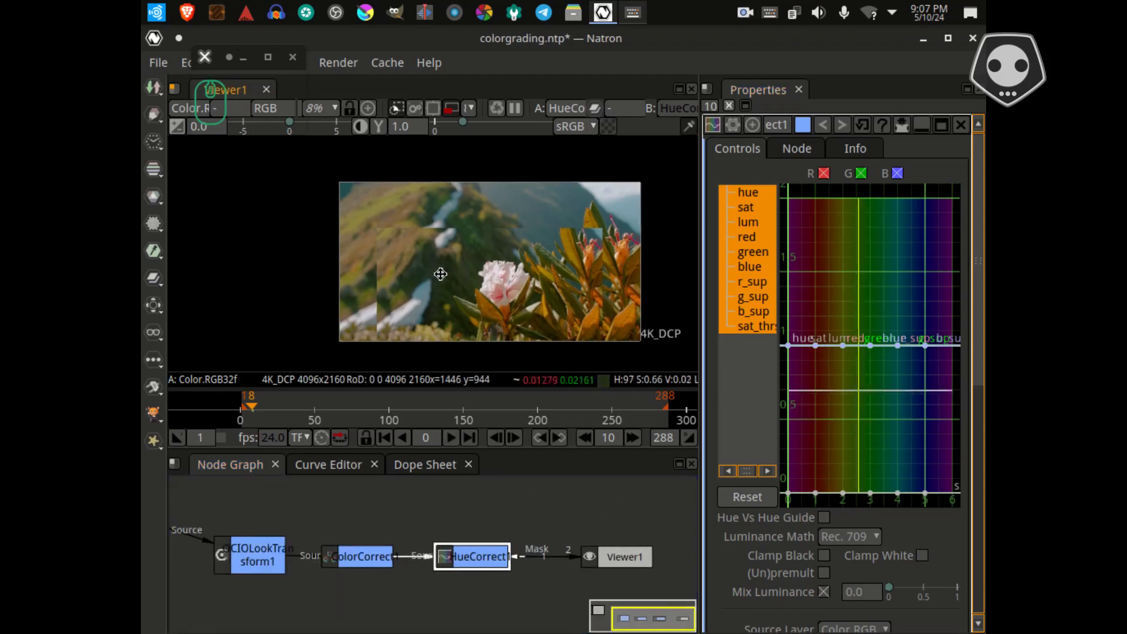
- Try lowering and raising the HueCorrect curve point at hue 3, in the green range, and compare the footage
{"action": "scroll", "coordinate": [435, 270], "scroll_direction": "up", "scroll_amount": 3}
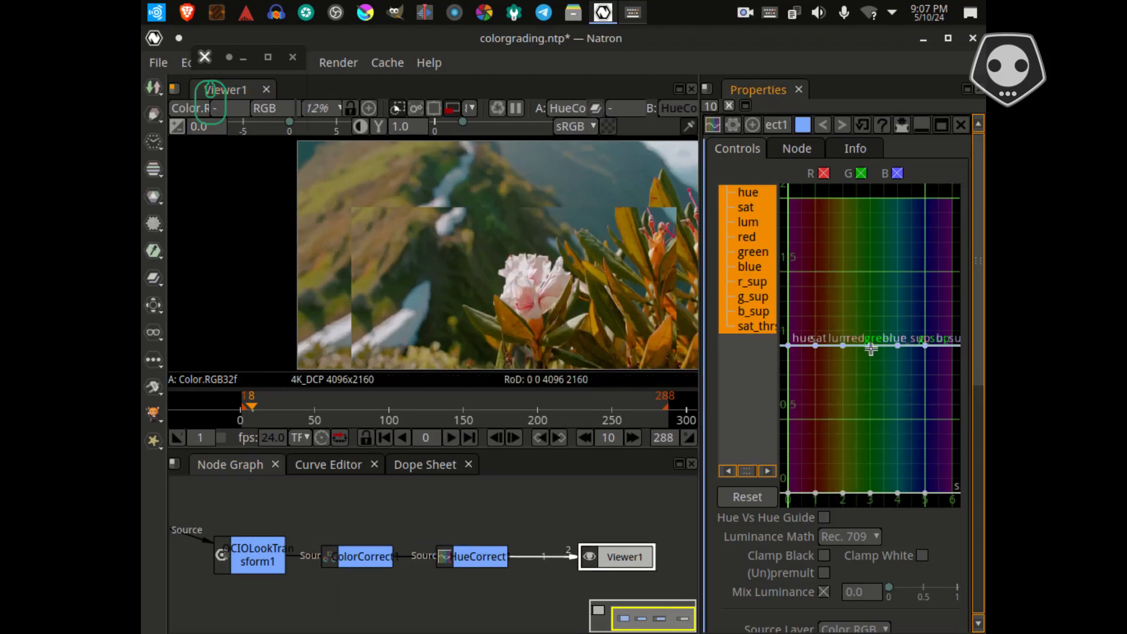
{"action": "left_click_drag", "start_coordinate": [870, 348], "coordinate": [876, 369]}
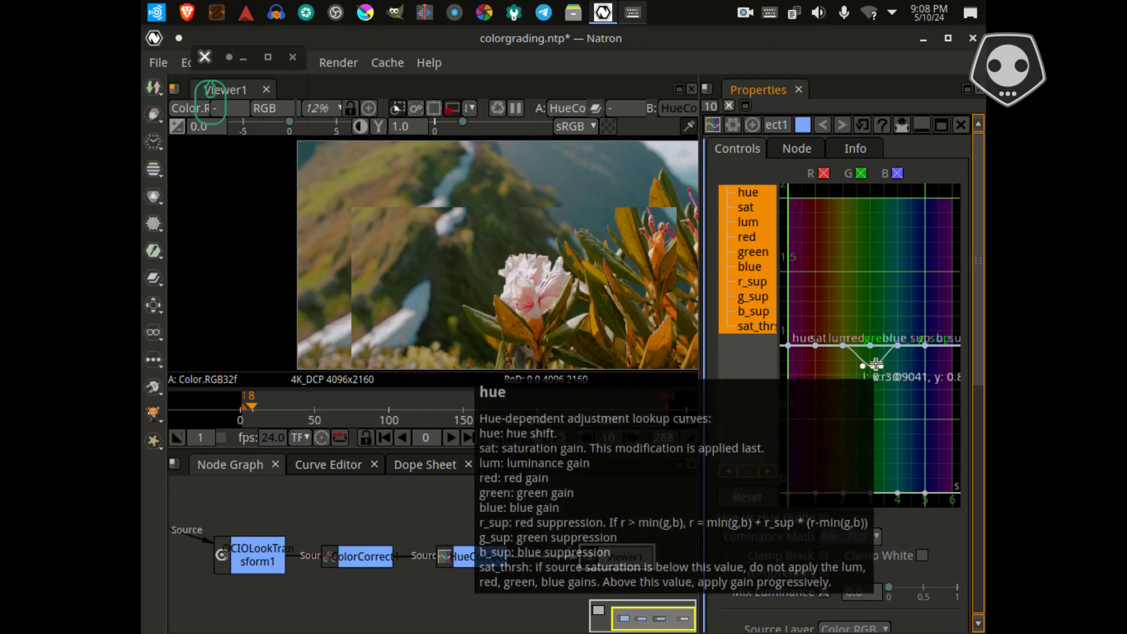
{"action": "left_click_drag", "start_coordinate": [873, 367], "coordinate": [869, 301]}
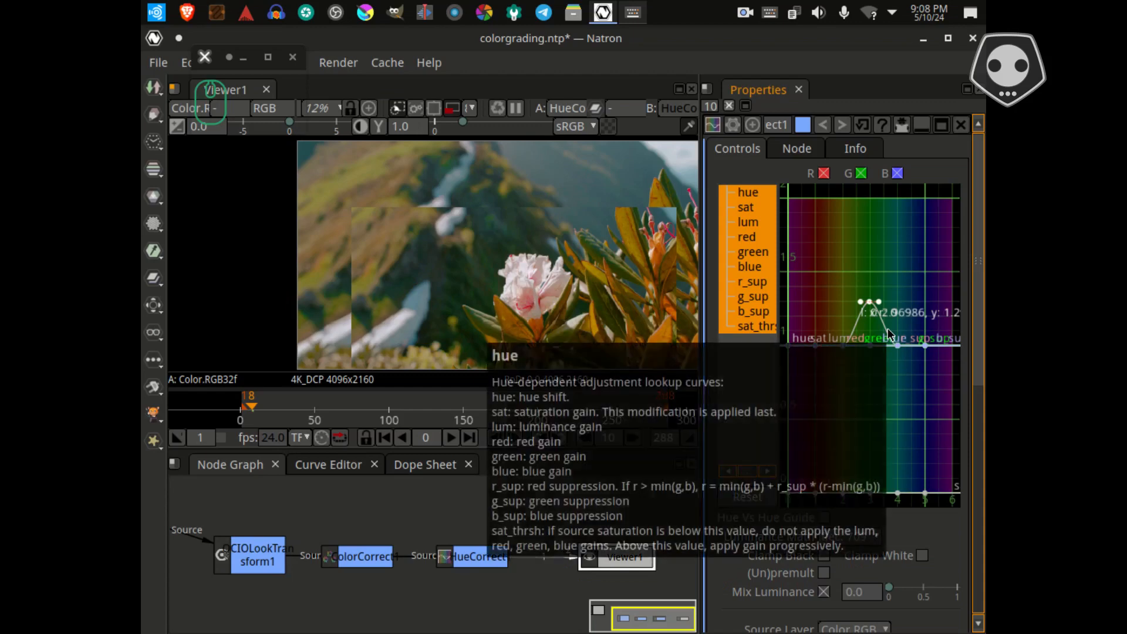
{"action": "scroll", "coordinate": [460, 289], "scroll_direction": "down", "scroll_amount": 5}
{"action": "scroll", "coordinate": [460, 289], "scroll_direction": "up", "scroll_amount": 2}
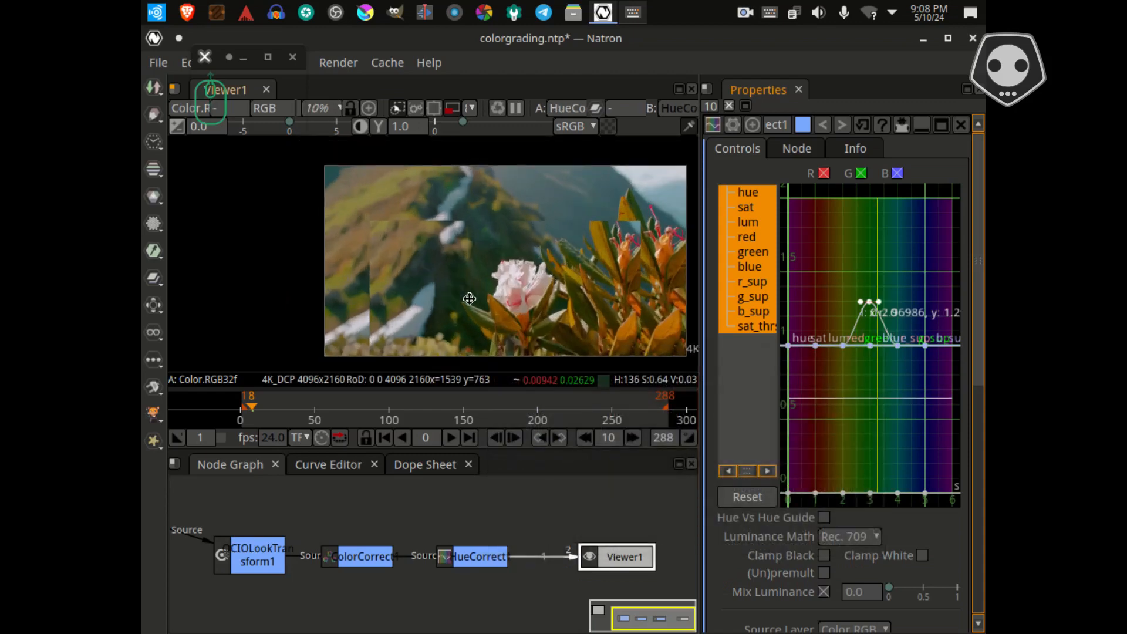
- Reconnect Viewer1 to the HueCorrect node's output, placing the viewer node below it, and save the project
{"action": "left_click_drag", "start_coordinate": [589, 550], "coordinate": [519, 554]}
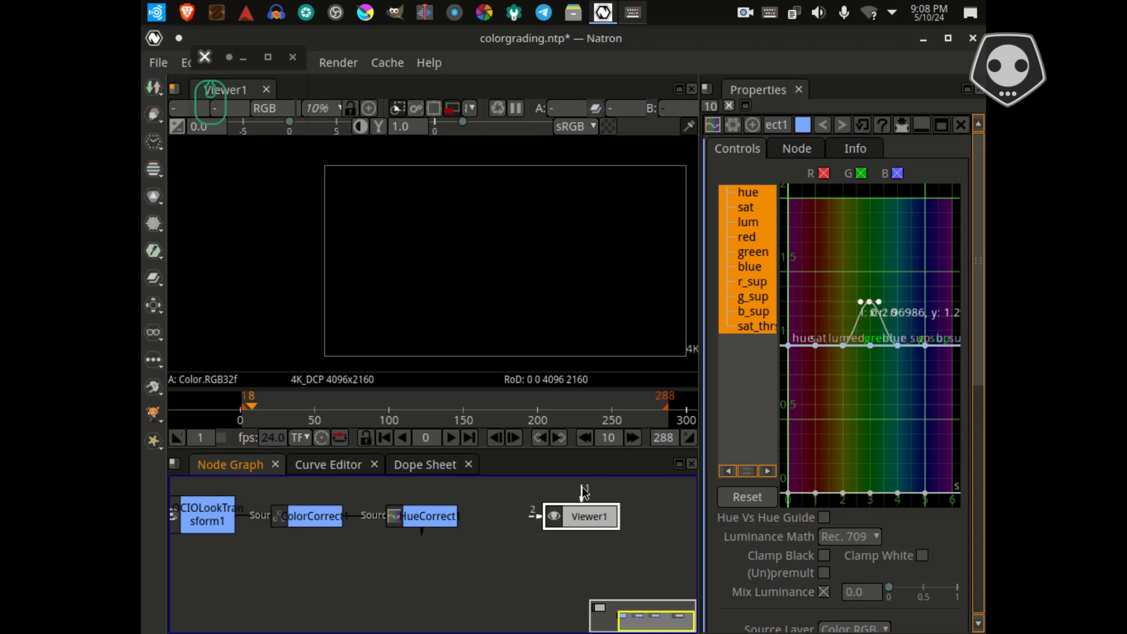
{"action": "left_click_drag", "start_coordinate": [583, 491], "coordinate": [423, 519]}
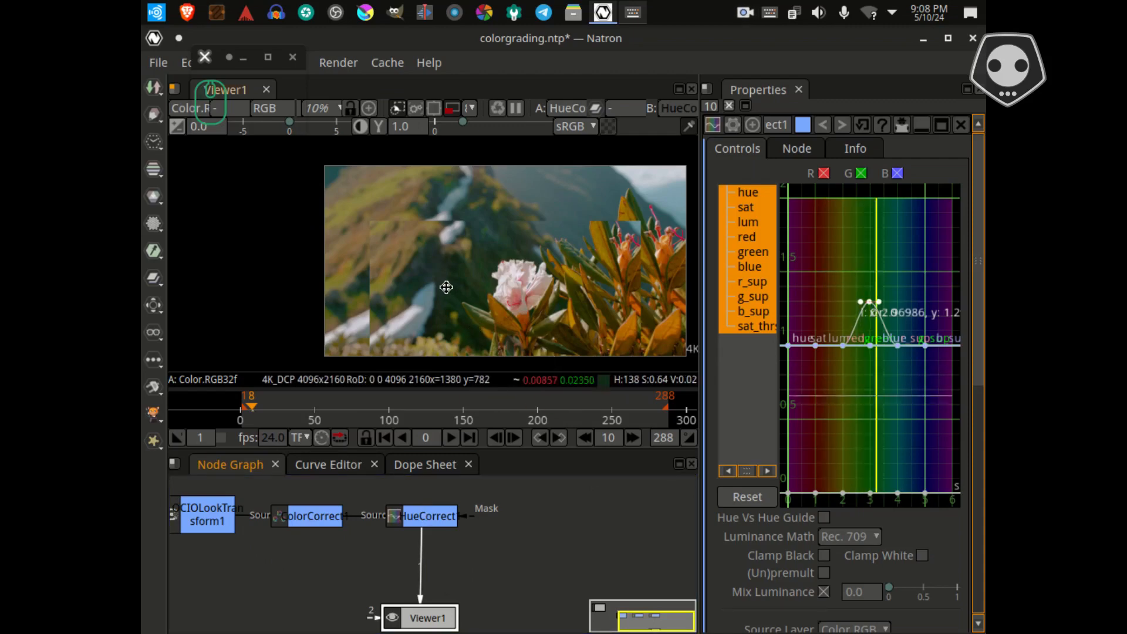
{"action": "key", "text": "ctrl+s"}
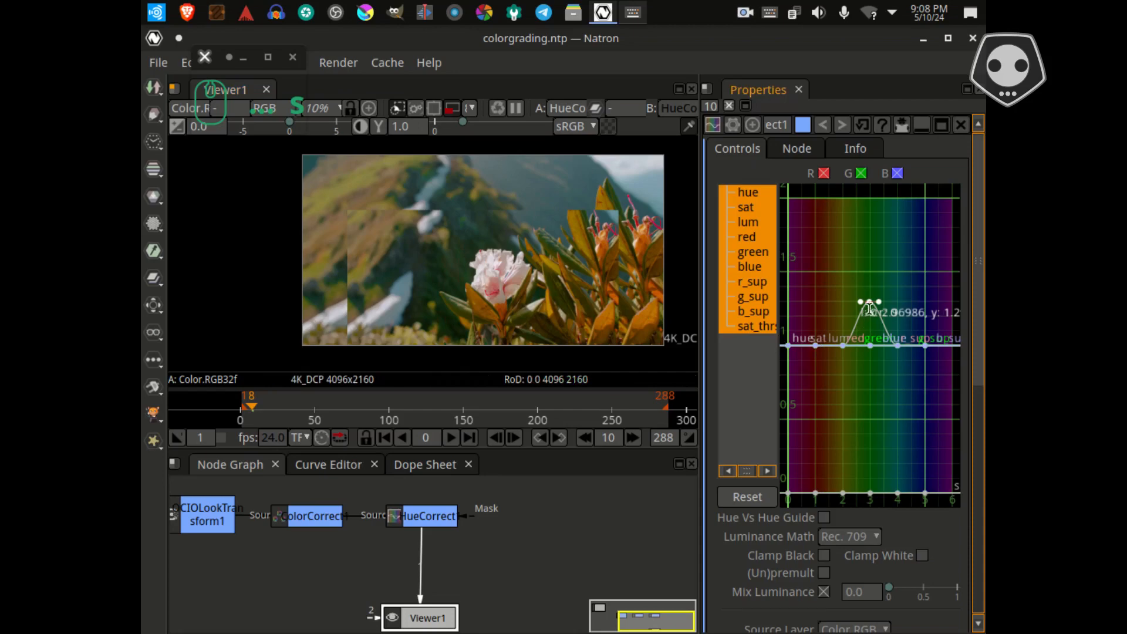
- Ease the raised HueCorrect point near hue 3 down to just above 1, and lower the green curve's point there to about 0.85
{"action": "mouse_move", "coordinate": [871, 301]}
{"action": "left_mouse_down"}
{"action": "mouse_move", "coordinate": [873, 370]}
{"action": "mouse_move", "coordinate": [869, 320]}
{"action": "left_mouse_up"}
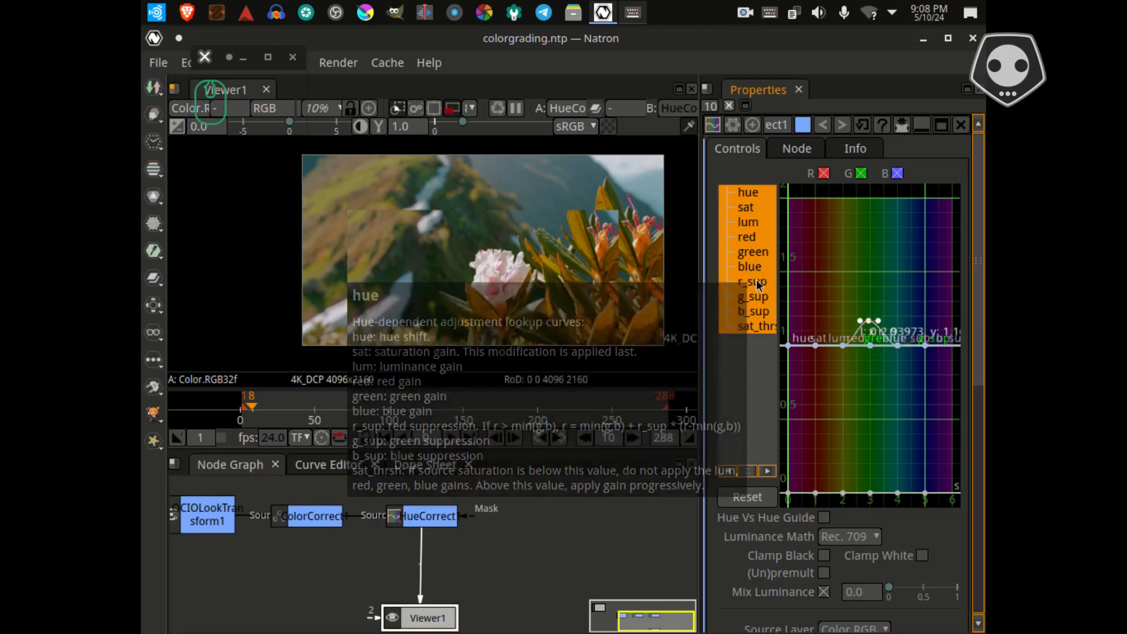
{"action": "left_click", "coordinate": [746, 252]}
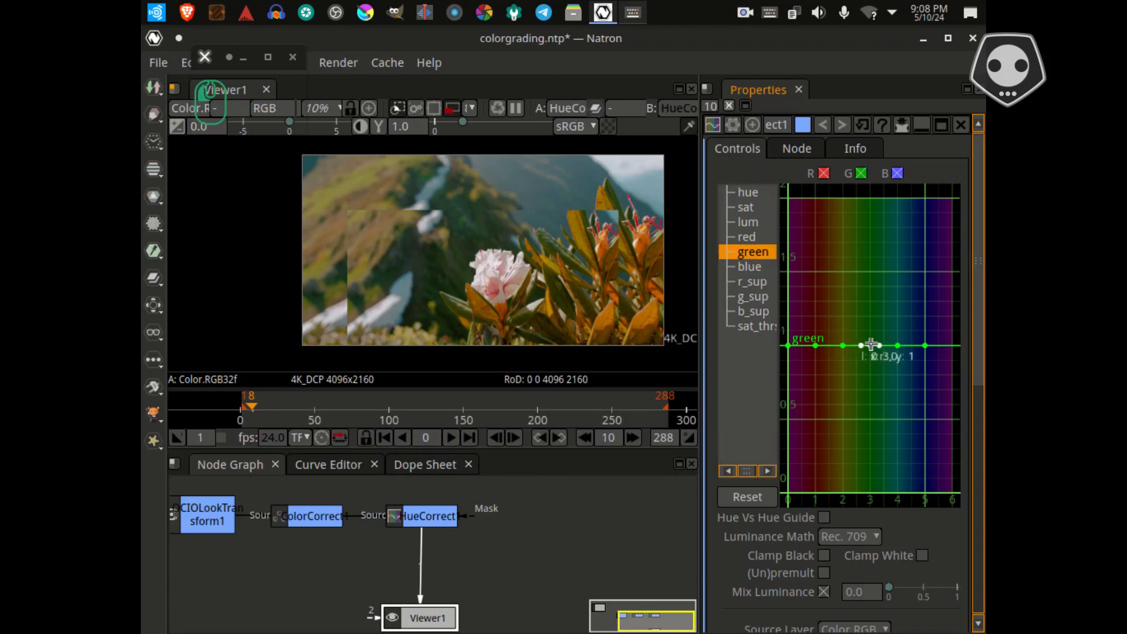
{"action": "left_click_drag", "start_coordinate": [870, 345], "coordinate": [869, 369]}
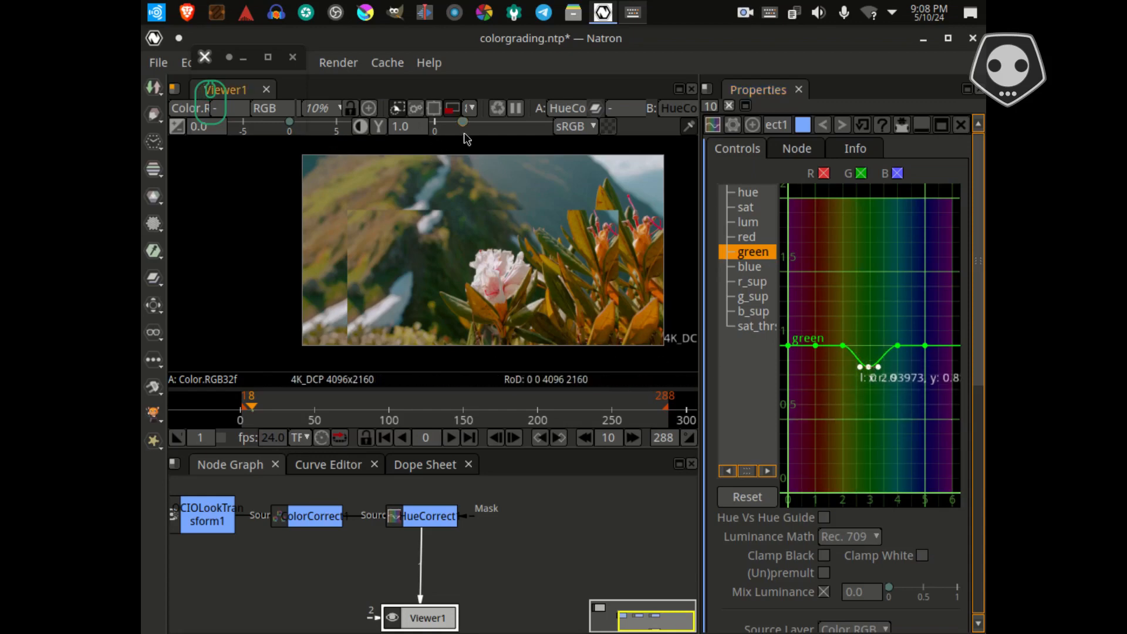
- Set the viewer's proxy downscale to 2 and briefly try the region of interest on the footage
{"action": "left_click", "coordinate": [469, 107]}
{"action": "left_click", "coordinate": [478, 130]}
{"action": "left_click", "coordinate": [440, 108]}
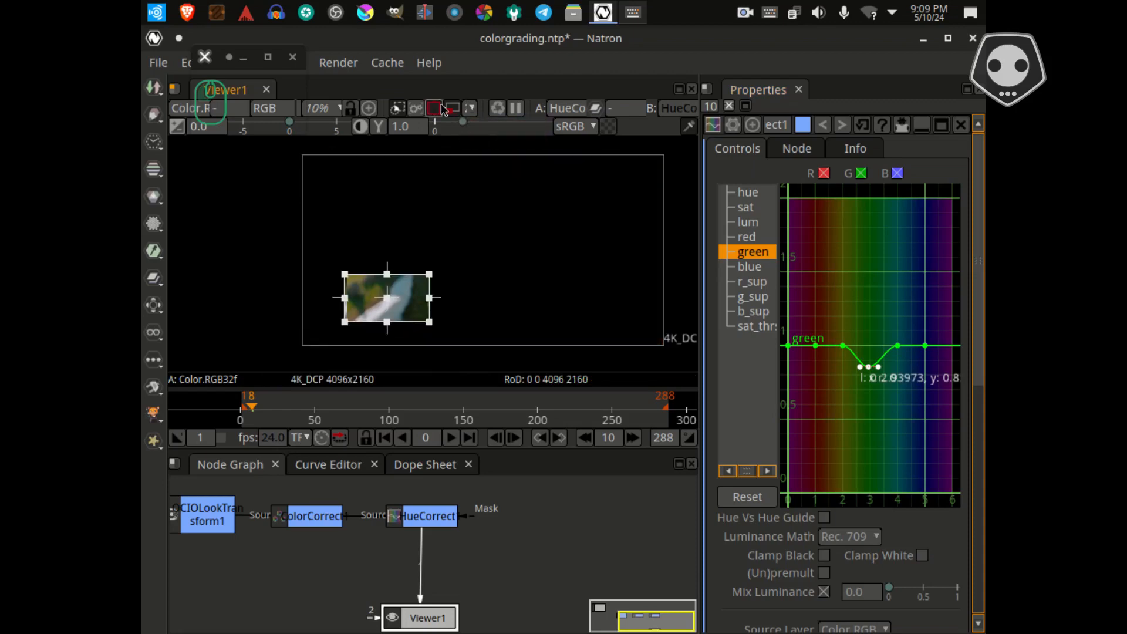
{"action": "left_click", "coordinate": [438, 109]}
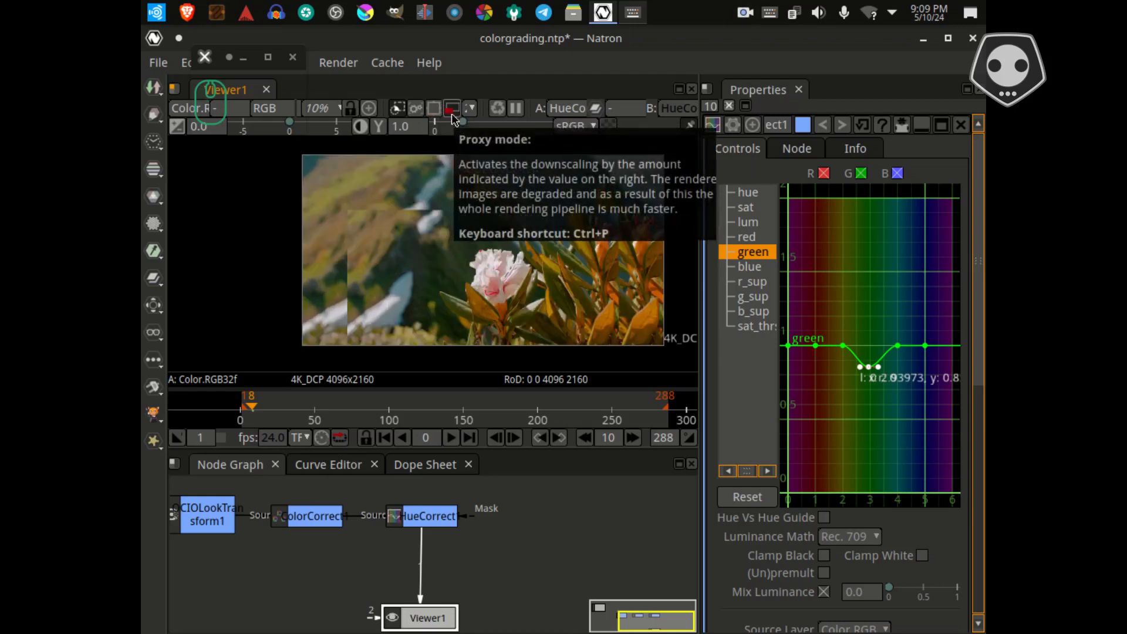
- Compare the footage with the viewer's proxy mode off and on, and check the available downscale levels
{"action": "left_click", "coordinate": [452, 110]}
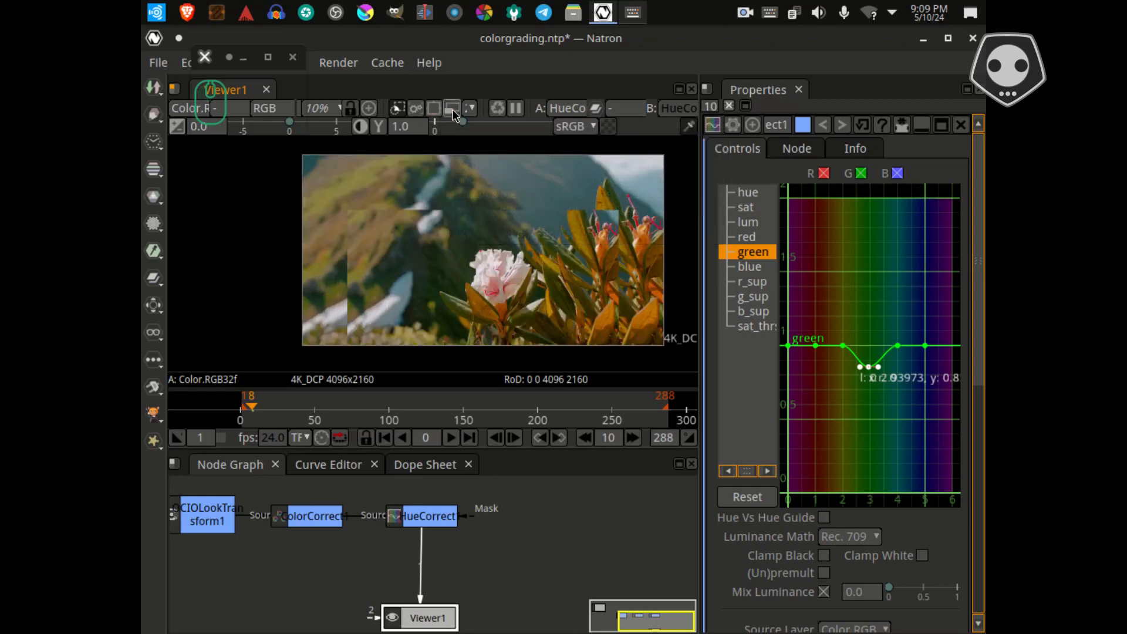
{"action": "left_click", "coordinate": [471, 110]}
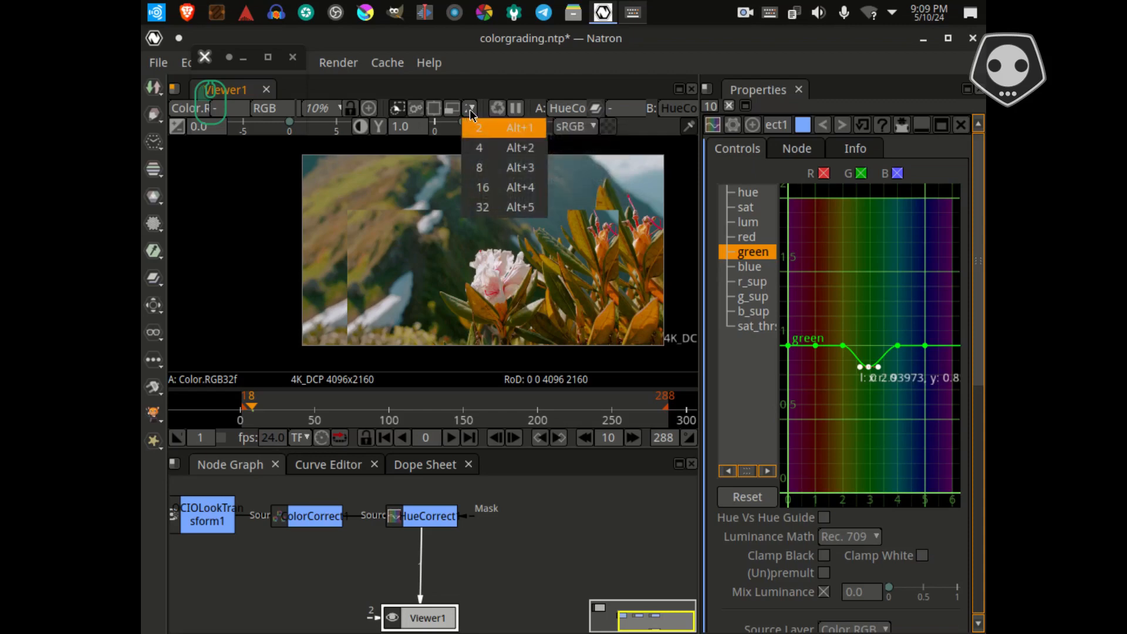
{"action": "left_click", "coordinate": [447, 119]}
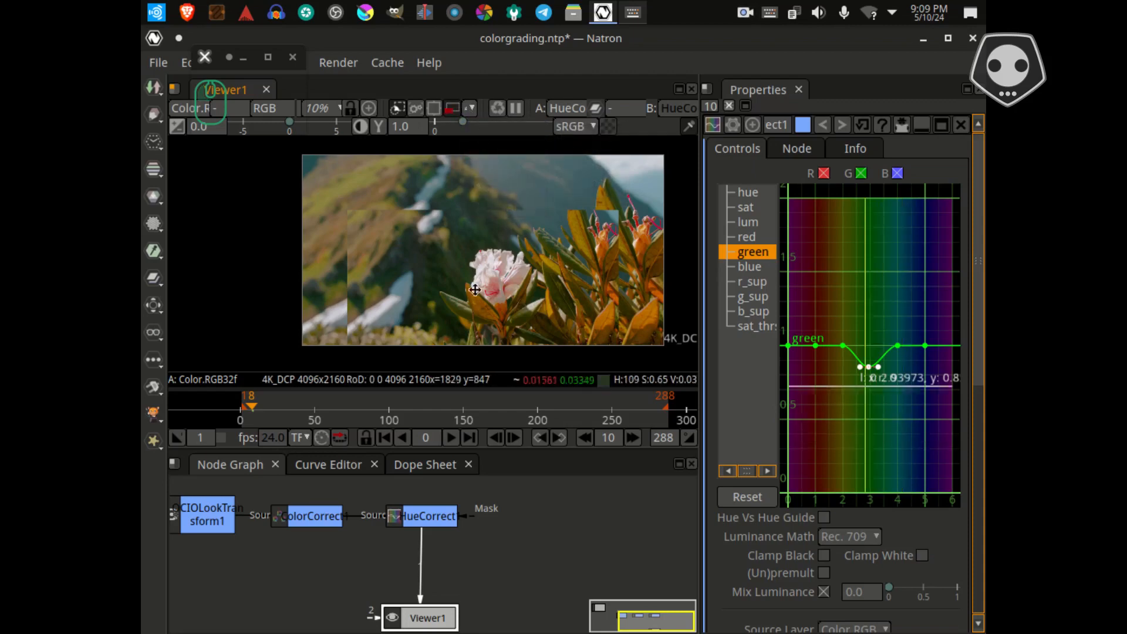
{"action": "scroll", "coordinate": [487, 284], "scroll_direction": "up", "scroll_amount": 2}
{"action": "scroll", "coordinate": [487, 284], "scroll_direction": "down", "scroll_amount": 2}
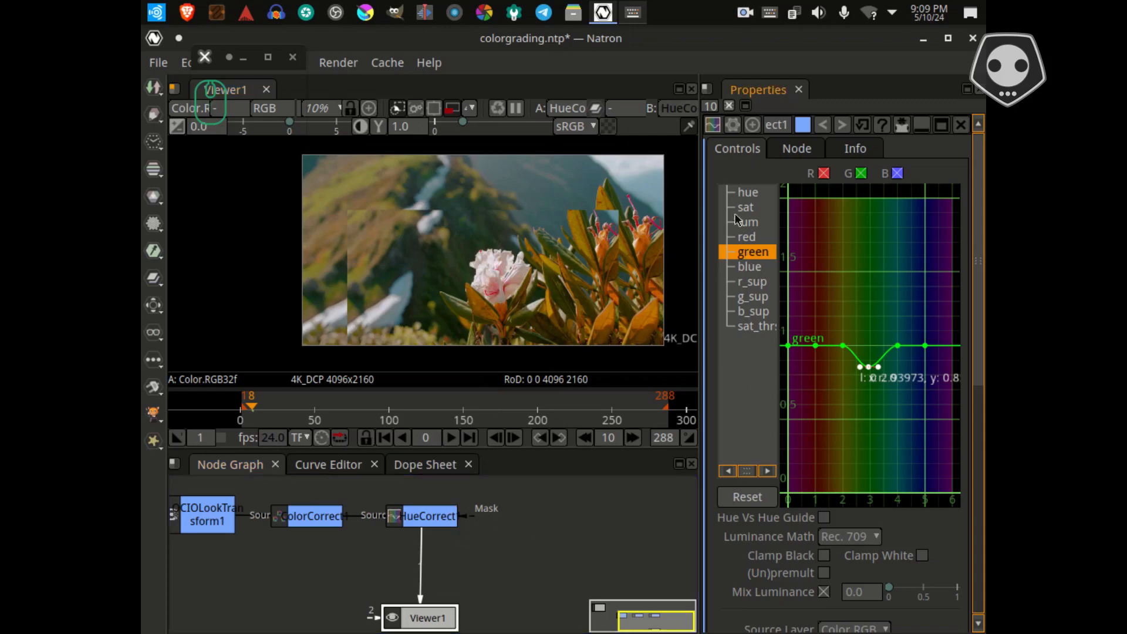
- Display the hue curve and all HueCorrect curves together for review, and collapse the HueCorrect settings
{"action": "left_click", "coordinate": [739, 193]}
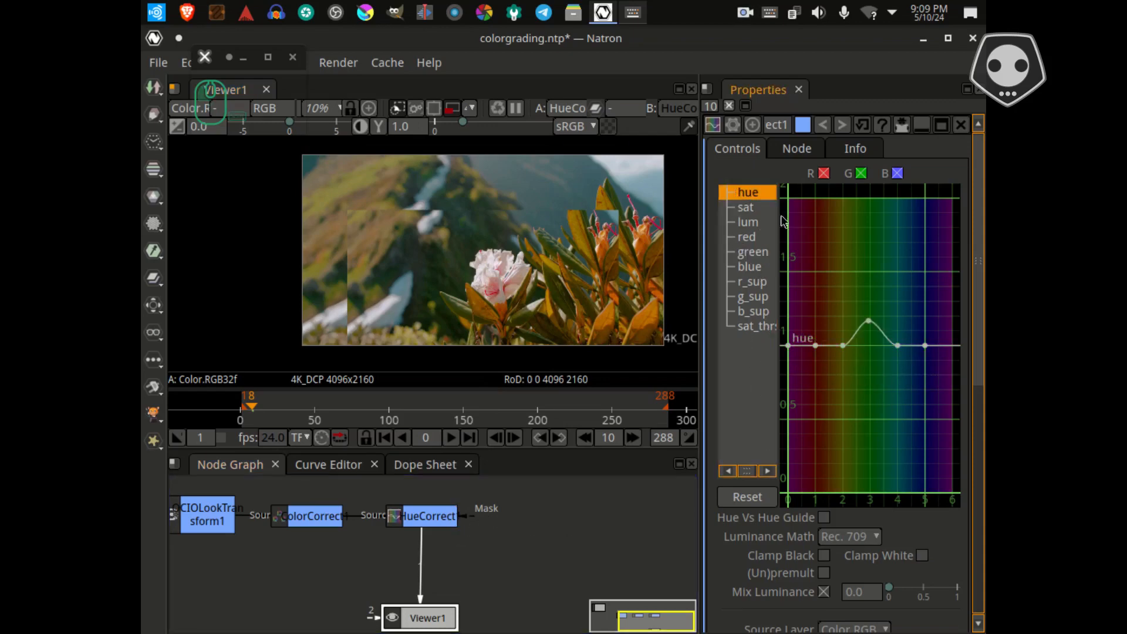
{"action": "left_click", "coordinate": [735, 329], "text": "shift"}
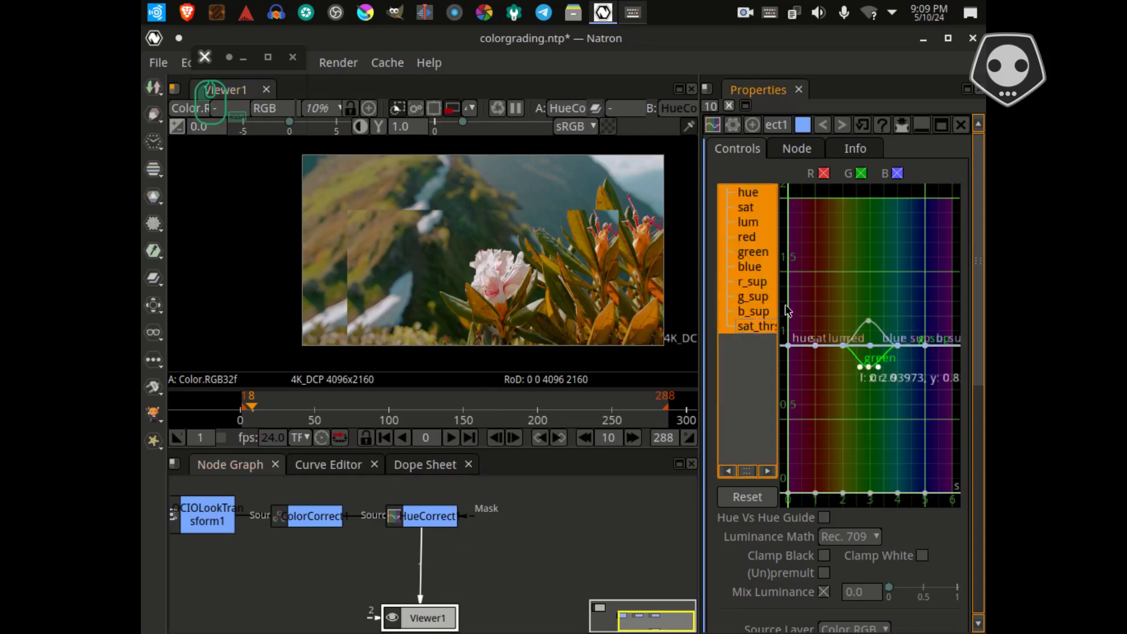
{"action": "left_click", "coordinate": [922, 126]}
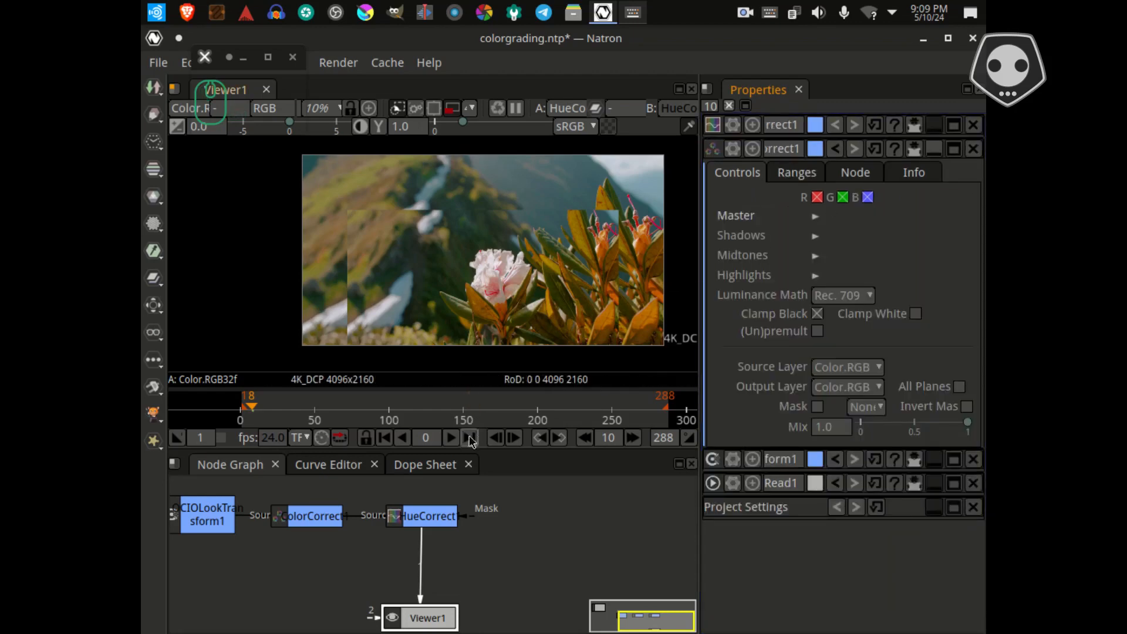
- Move Viewer1 away from the HueCorrect node to make room in the node graph, and save the project
{"action": "left_click_drag", "start_coordinate": [457, 578], "coordinate": [551, 598]}
{"action": "key", "text": "ctrl+s"}
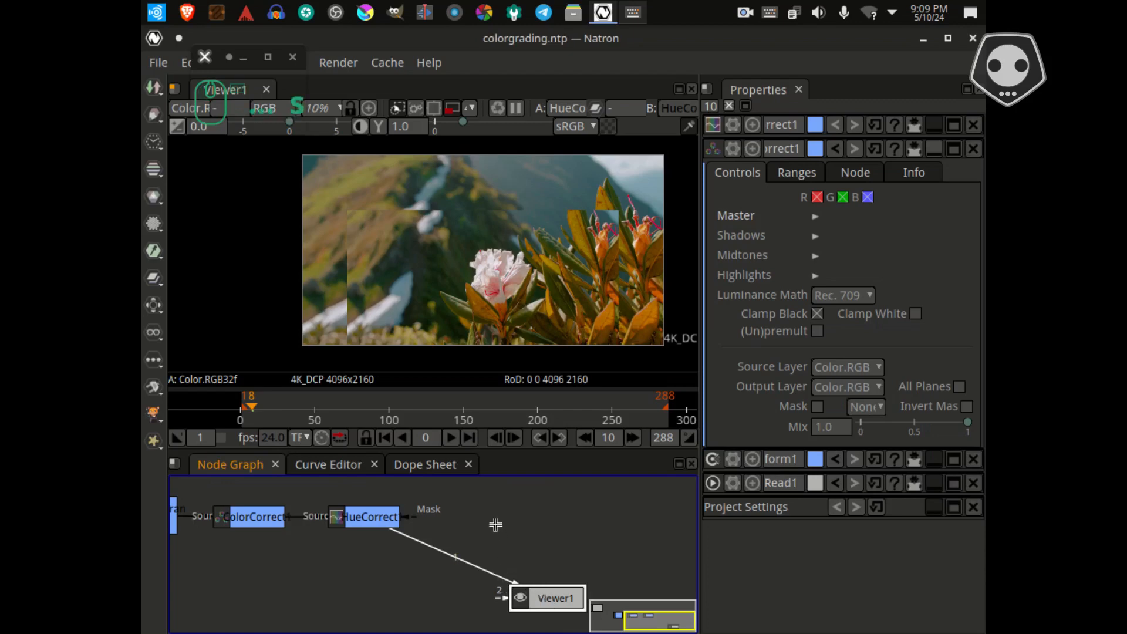
- Search the available nodes for "vigne" and look through the node categories, including Views and Extra
{"action": "key", "text": "Tab"}
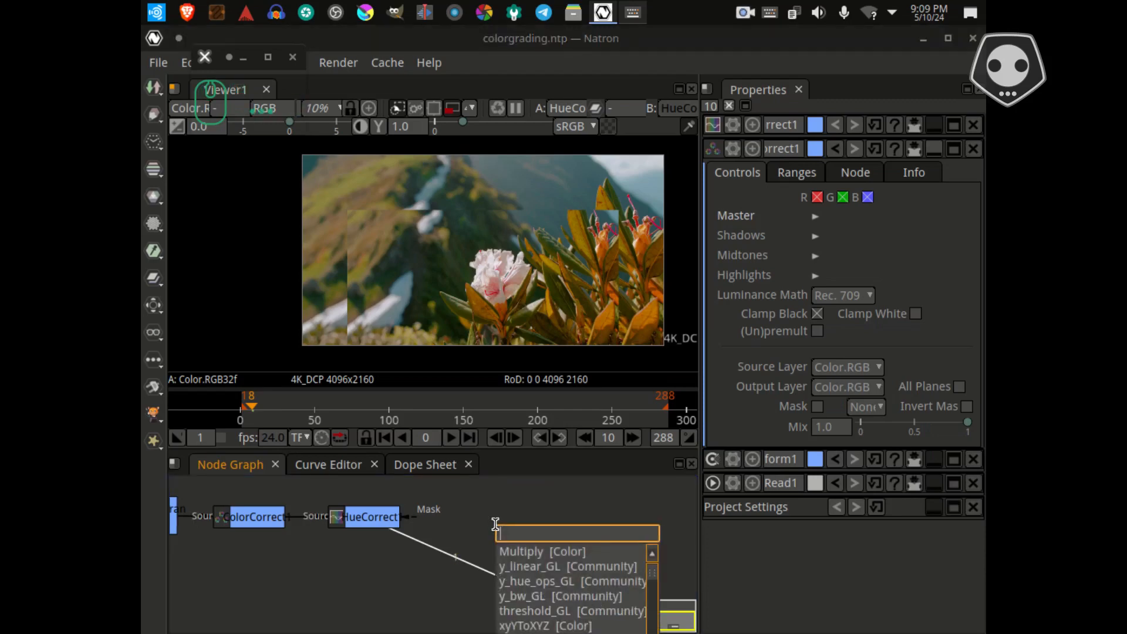
{"action": "type", "text": "vig"}
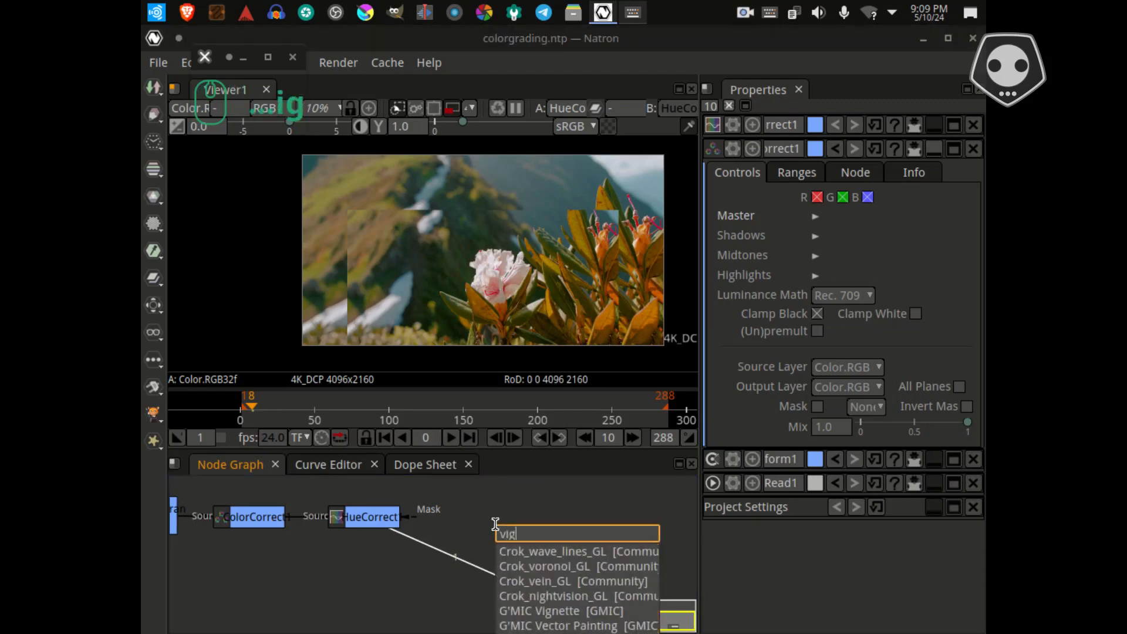
{"action": "type", "text": "n"}
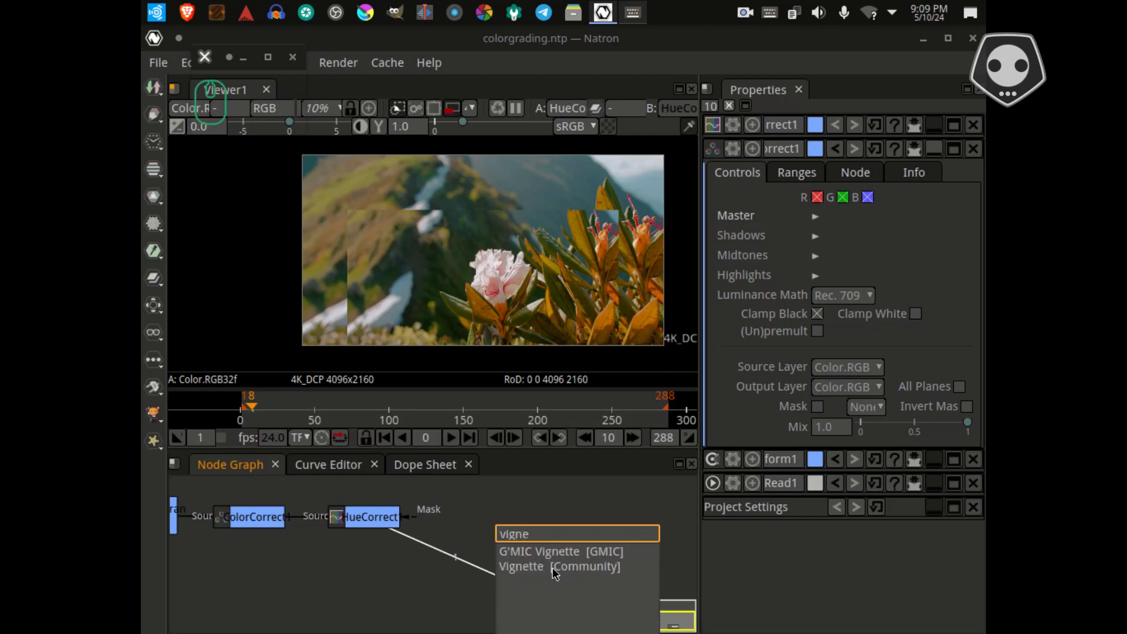
{"action": "type", "text": "e"}
{"action": "key", "text": "Escape"}
{"action": "right_click", "coordinate": [523, 503]}
{"action": "mouse_move", "coordinate": [582, 408]}
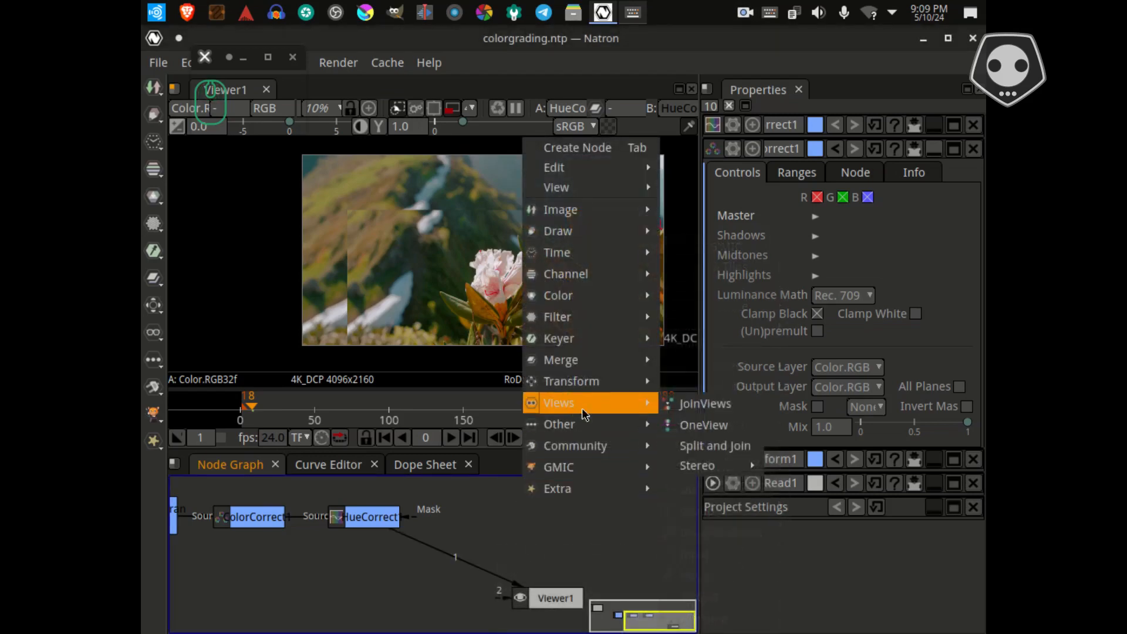
{"action": "mouse_move", "coordinate": [581, 488]}
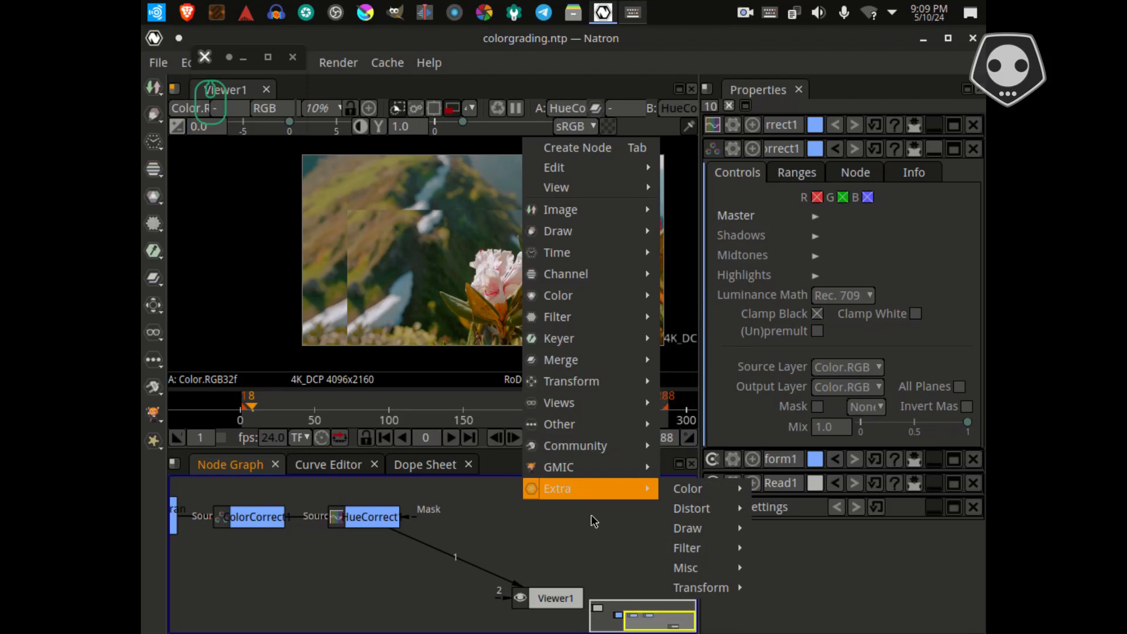
{"action": "left_click", "coordinate": [581, 526]}
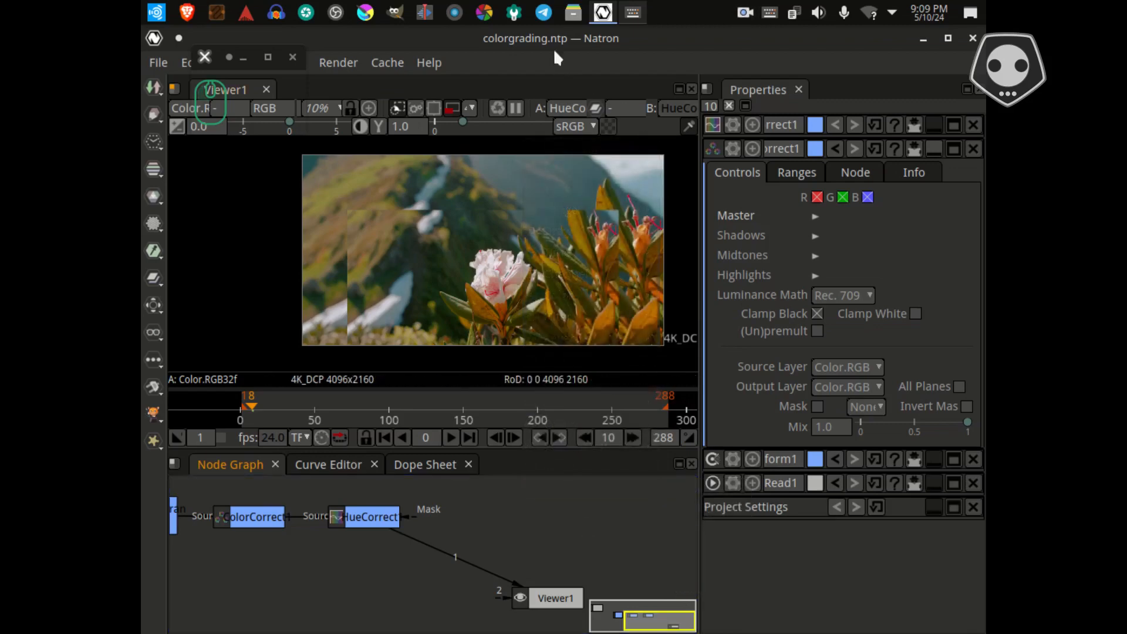
- Switch to Dolphin and look through the natron-plugins-master folder inside the "dont delete" folder in Documents
{"action": "left_click", "coordinate": [572, 14]}
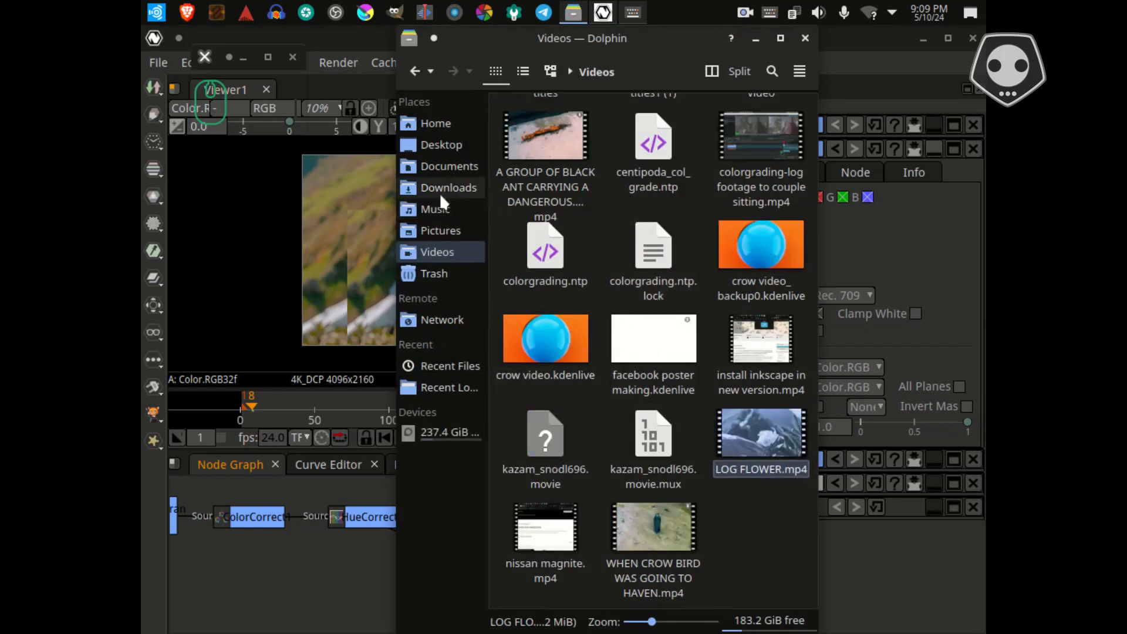
{"action": "left_click", "coordinate": [445, 171]}
{"action": "left_click", "coordinate": [650, 149]}
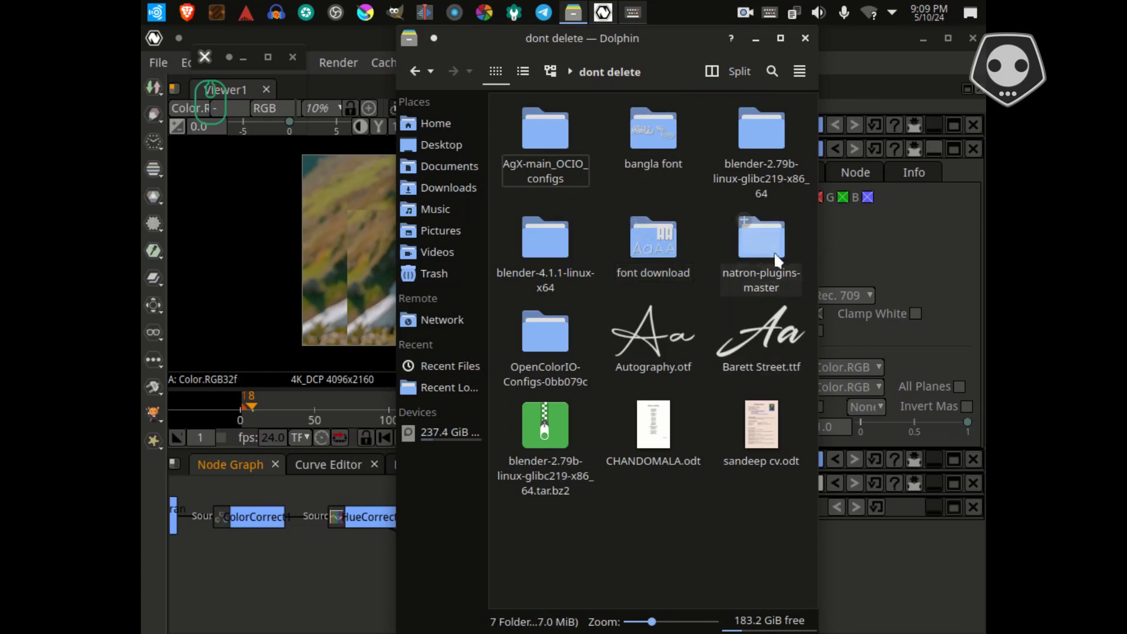
{"action": "left_click", "coordinate": [756, 244]}
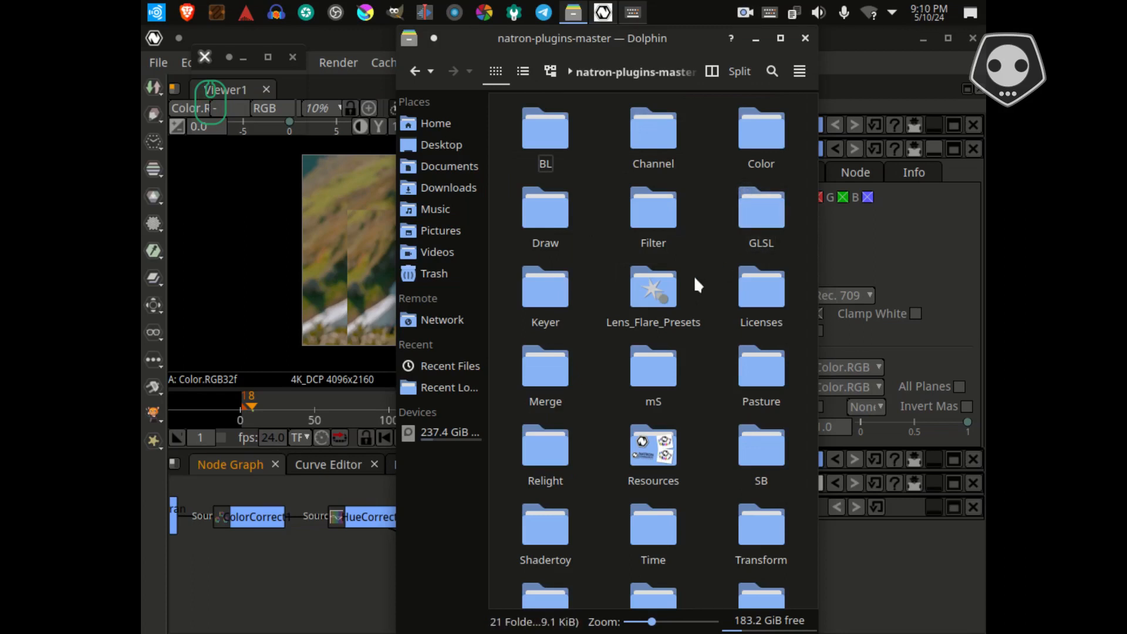
{"action": "key", "text": "alt+Left"}
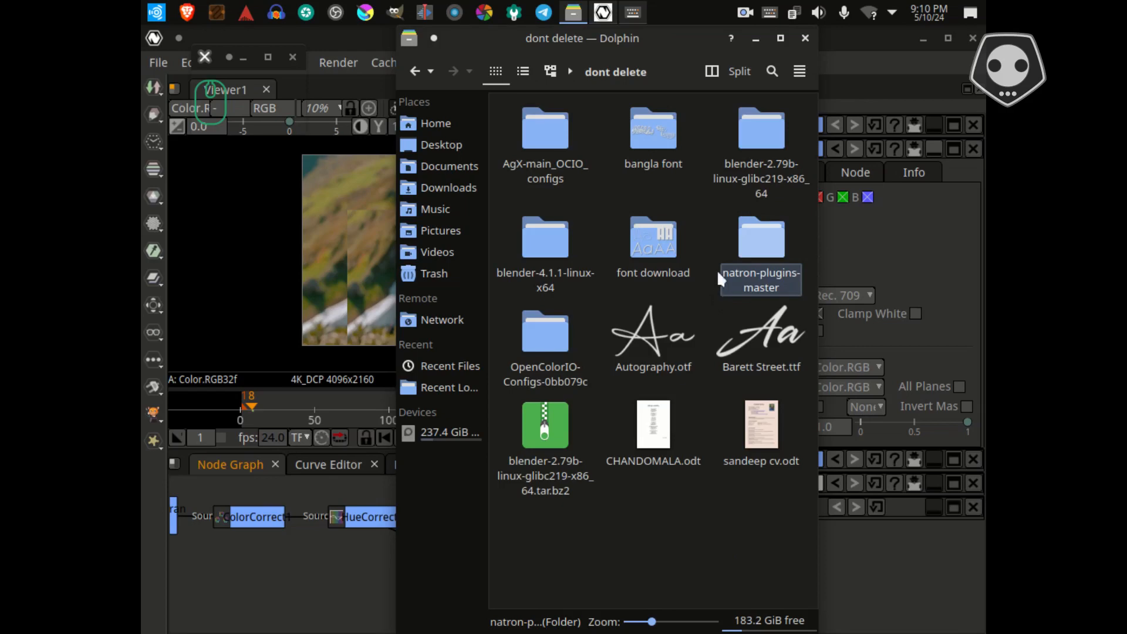
{"action": "left_click", "coordinate": [803, 38]}
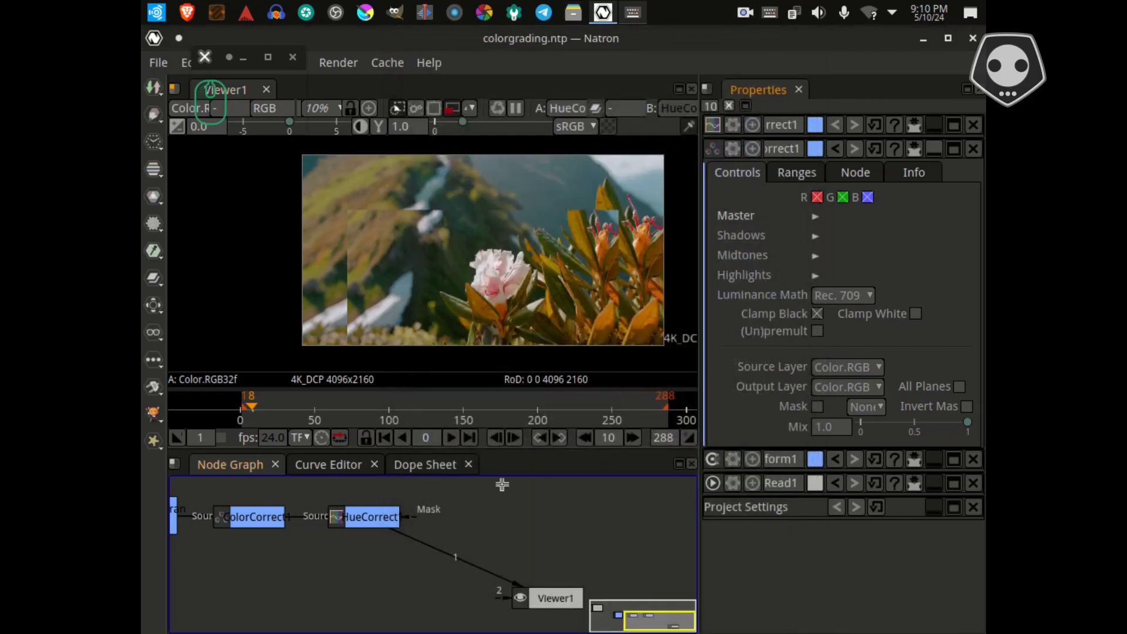
- Search the available nodes for "vign" and create the Community Vignette node in the node graph
{"action": "right_click", "coordinate": [489, 535]}
{"action": "key", "text": "Escape"}
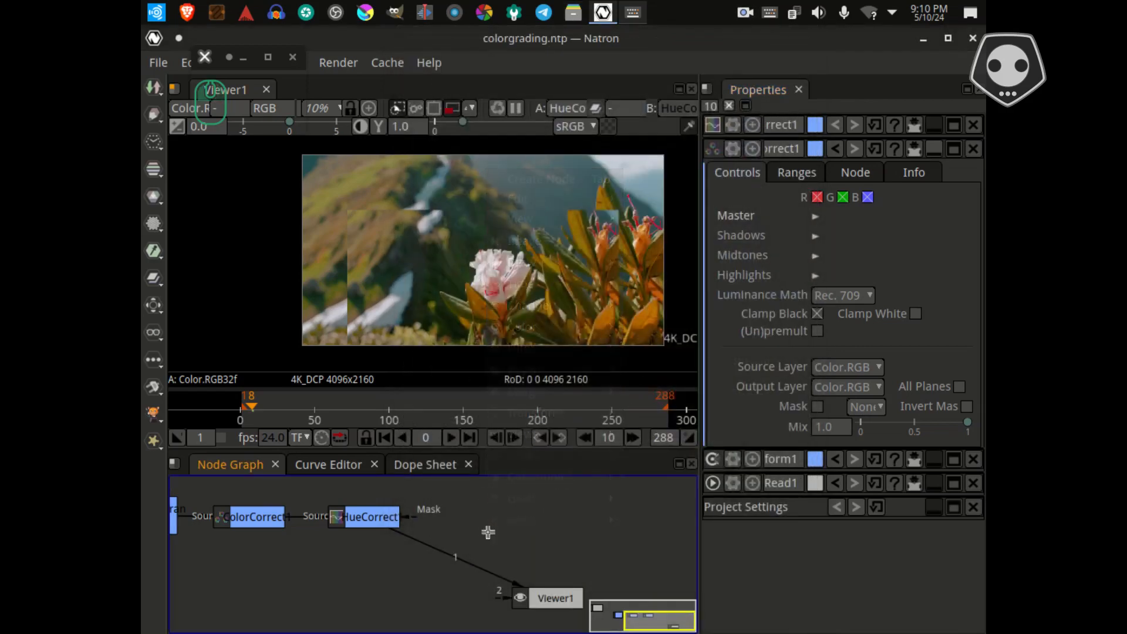
{"action": "key", "text": "Tab"}
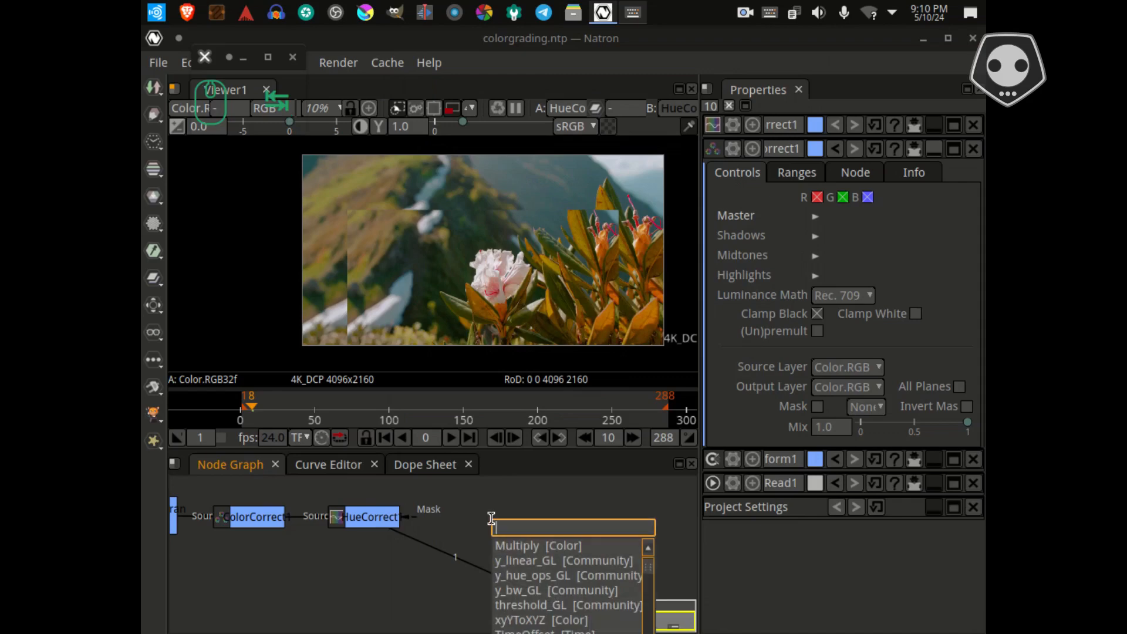
{"action": "type", "text": "vig"}
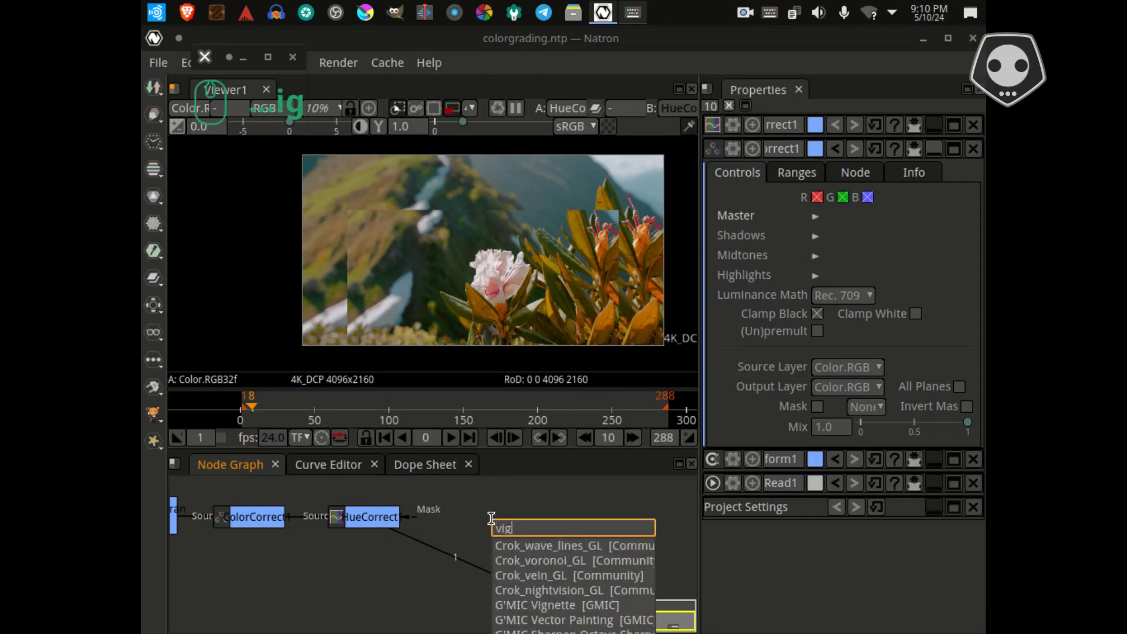
{"action": "type", "text": "n"}
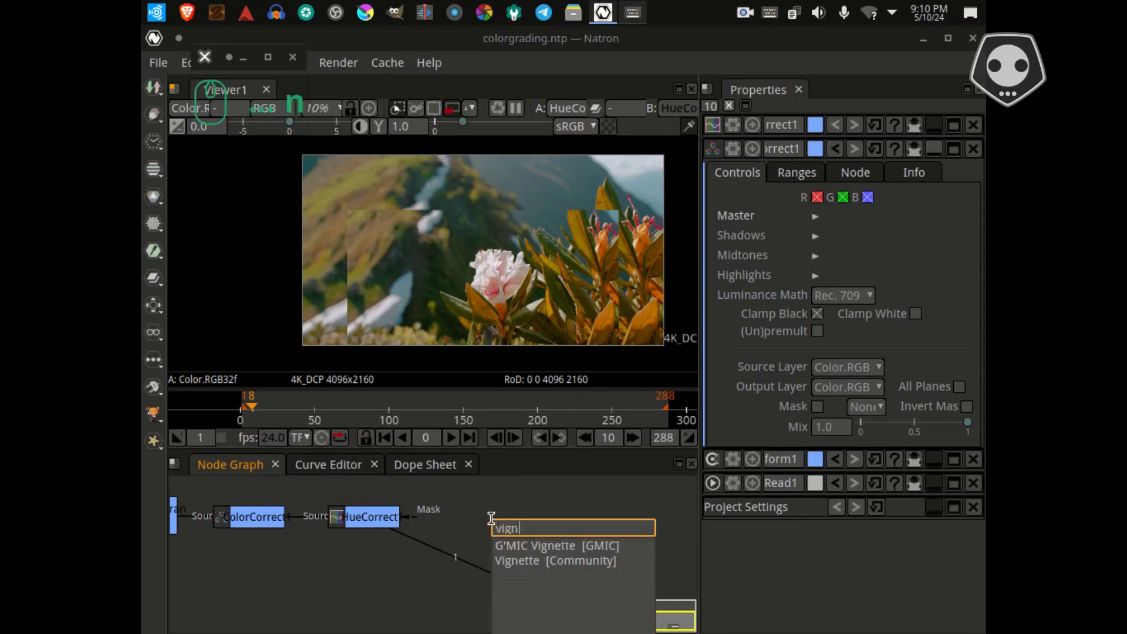
{"action": "left_click", "coordinate": [523, 563]}
- Place the Vignette node in the connection between HueCorrect and Viewer1, and line Viewer1 up beside it
{"action": "left_click_drag", "start_coordinate": [494, 565], "coordinate": [468, 568]}
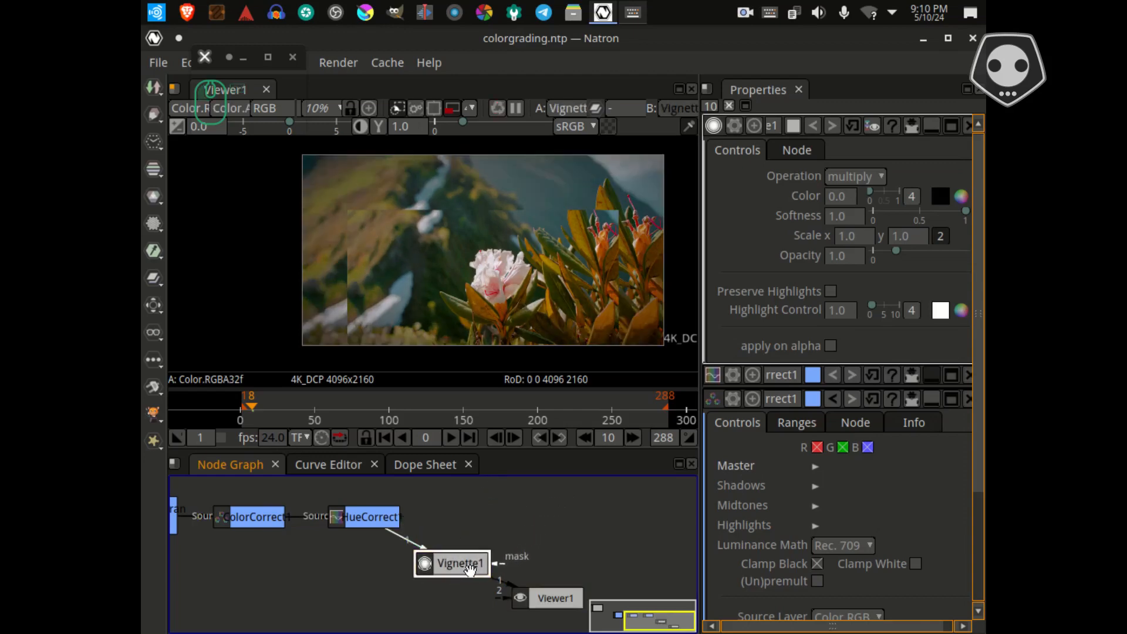
{"action": "left_click_drag", "start_coordinate": [551, 604], "coordinate": [591, 565]}
{"action": "left_click_drag", "start_coordinate": [438, 581], "coordinate": [438, 575]}
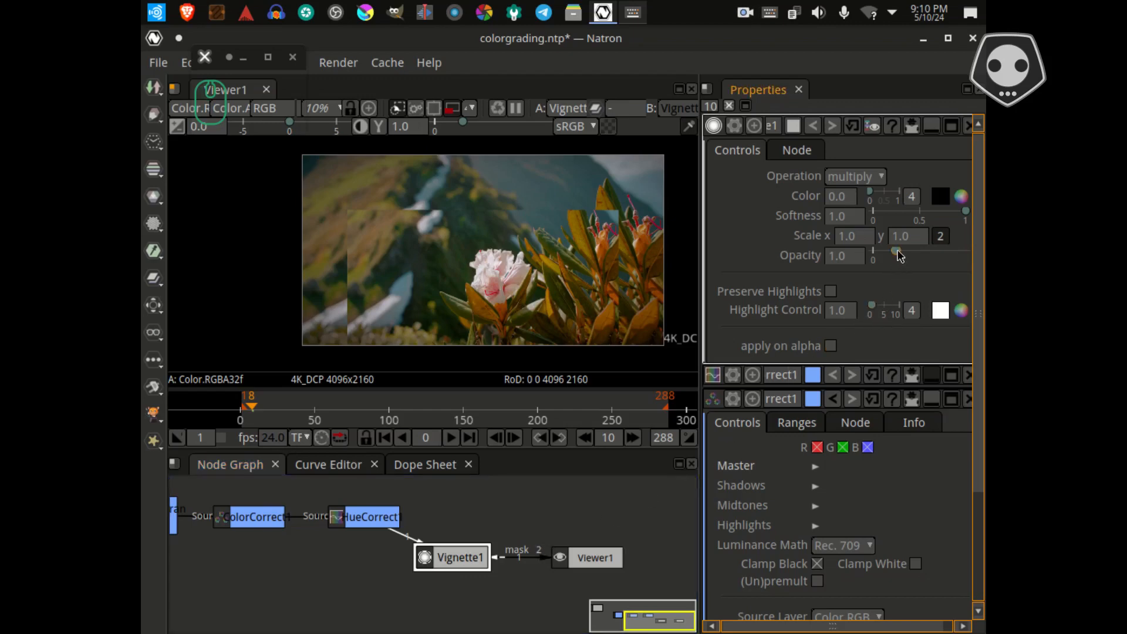
- Reduce the vignette's opacity, settling on a value of 0.86
{"action": "mouse_move", "coordinate": [900, 256]}
{"action": "left_mouse_down"}
{"action": "mouse_move", "coordinate": [928, 263]}
{"action": "mouse_move", "coordinate": [891, 269]}
{"action": "left_mouse_up"}
{"action": "left_click", "coordinate": [847, 259]}
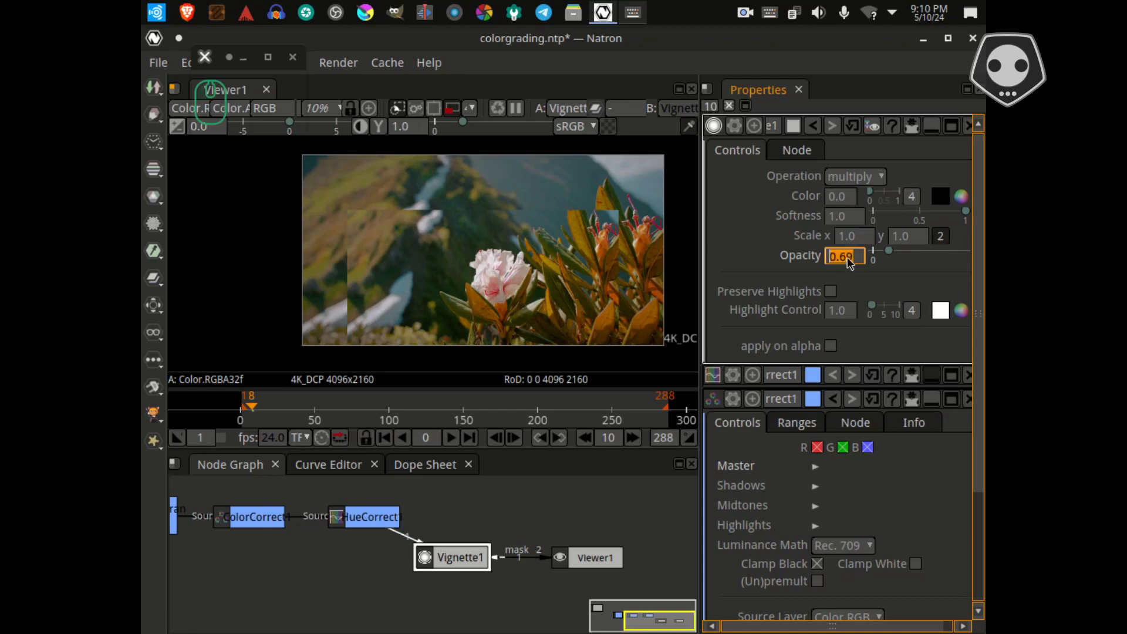
{"action": "type", "text": "."}
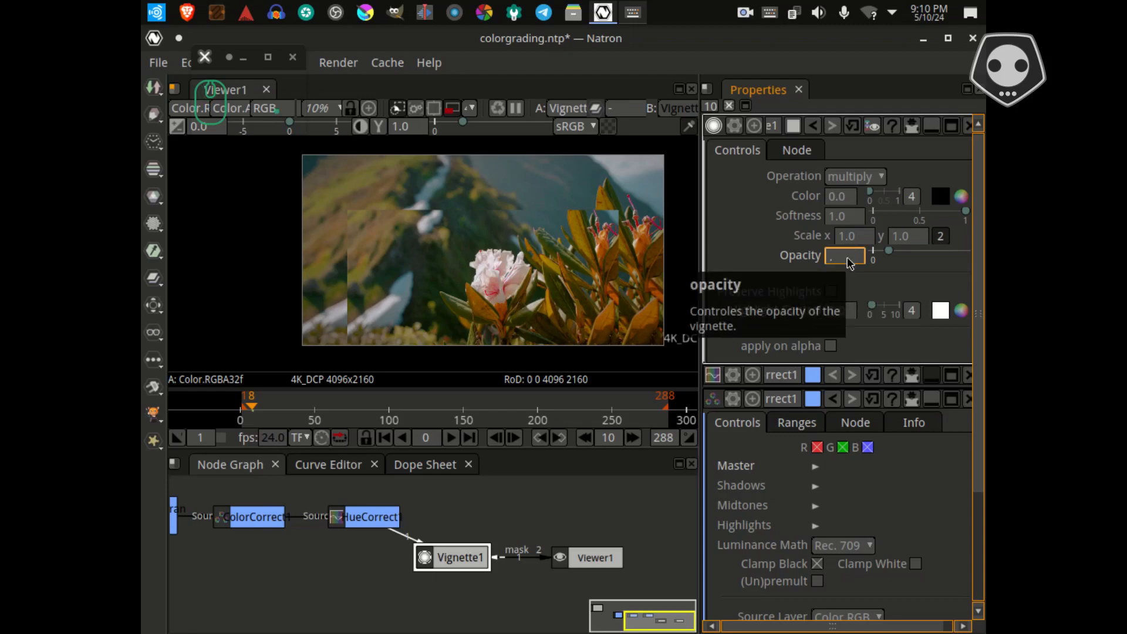
{"action": "type", "text": "86"}
{"action": "key", "text": "Return"}
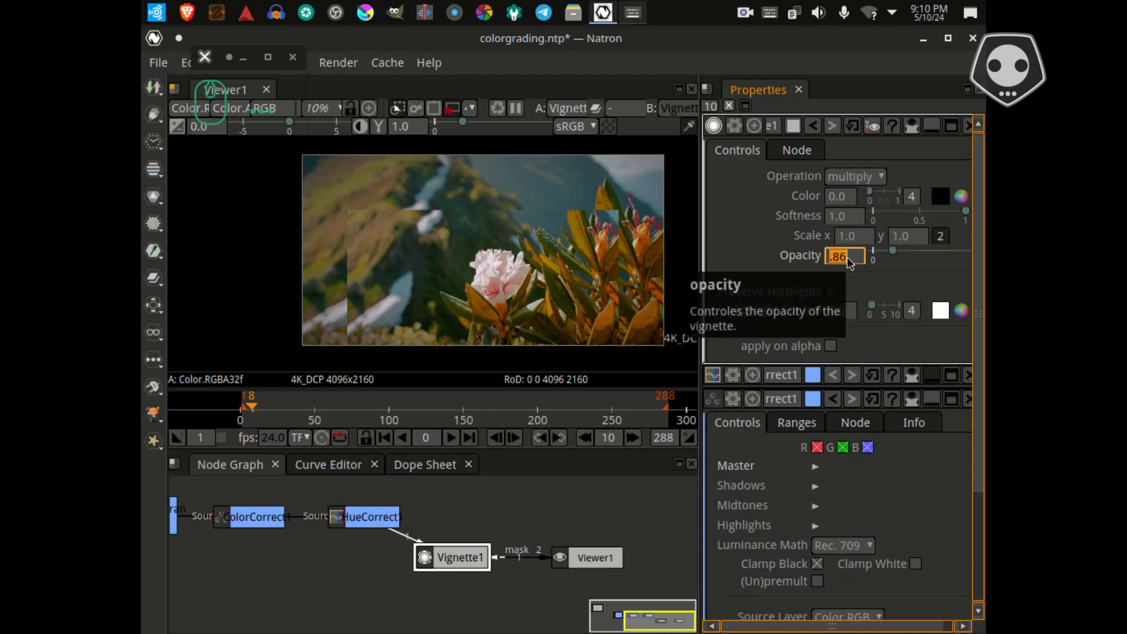
- Move Viewer1 below the Vignette node in the node graph and save the project
{"action": "scroll", "coordinate": [513, 525], "scroll_direction": "down", "scroll_amount": 4}
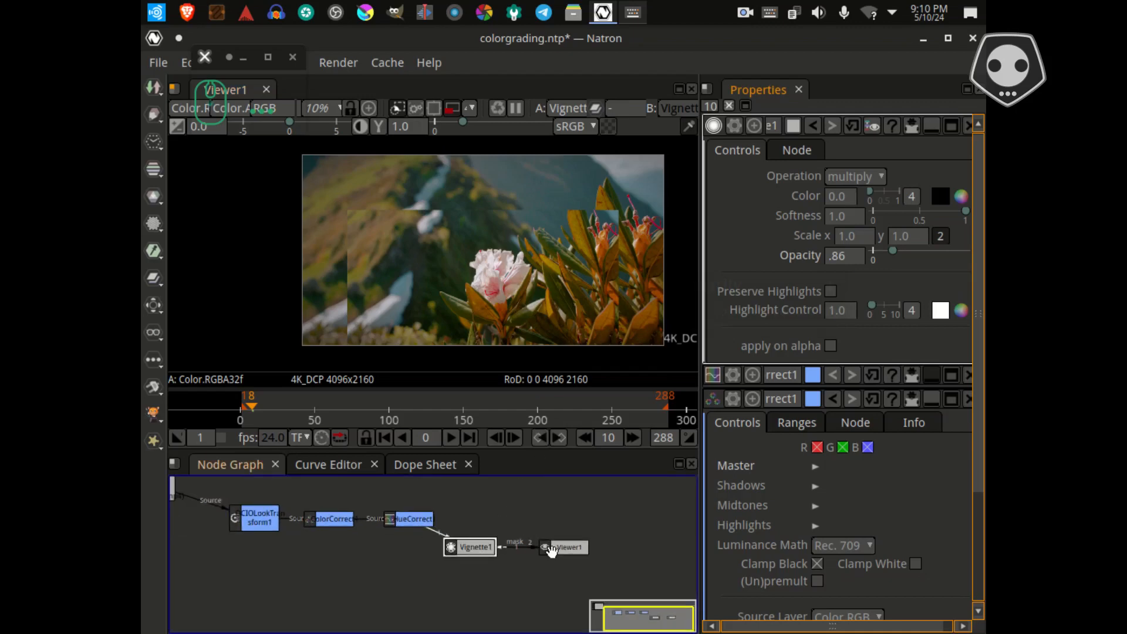
{"action": "left_click_drag", "start_coordinate": [552, 549], "coordinate": [408, 608]}
{"action": "key", "text": "ctrl+s"}
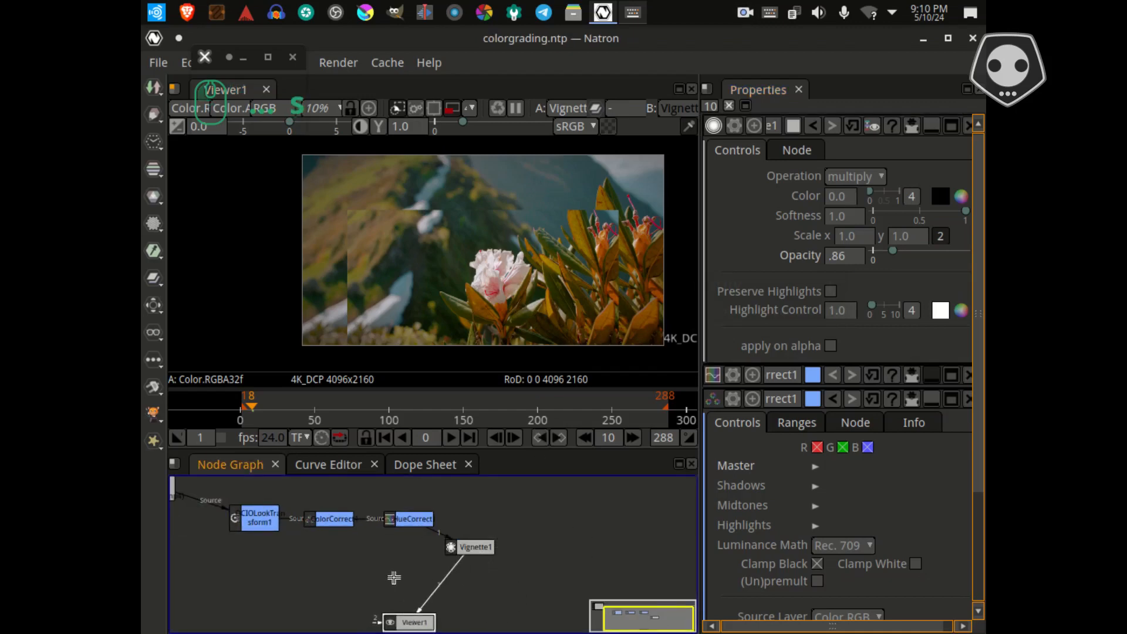
- Enlarge the node graph to fill the window and spread out the OCIOLookTransform, ColorCorrect, HueCorrect and Vignette nodes
{"action": "key", "text": "space"}
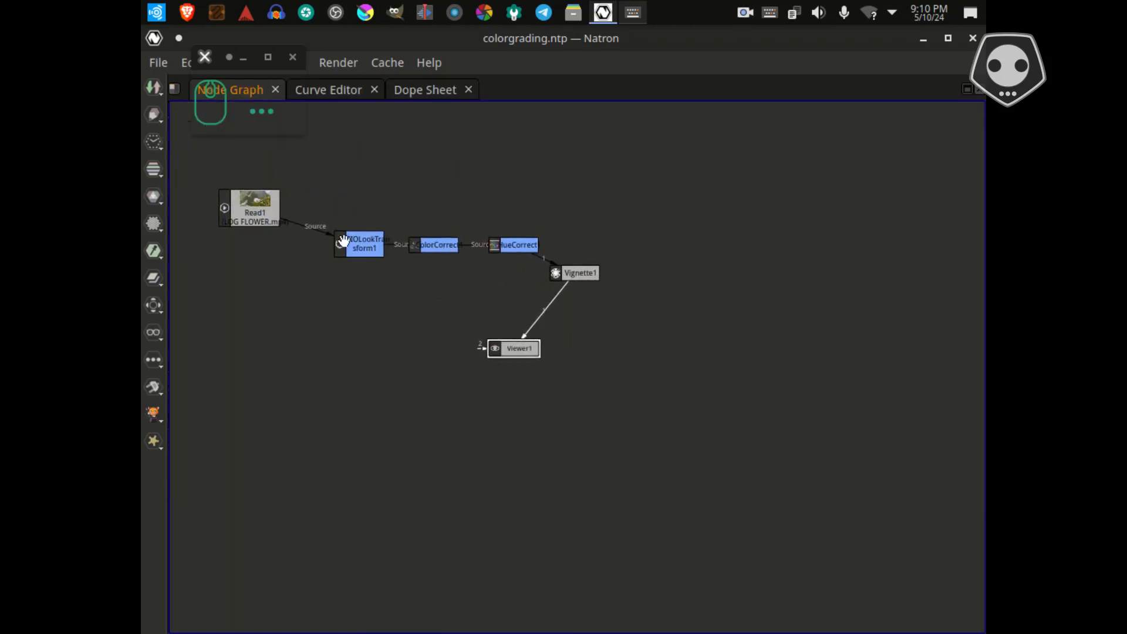
{"action": "left_click_drag", "start_coordinate": [344, 240], "coordinate": [382, 181]}
{"action": "left_click_drag", "start_coordinate": [435, 245], "coordinate": [483, 201]}
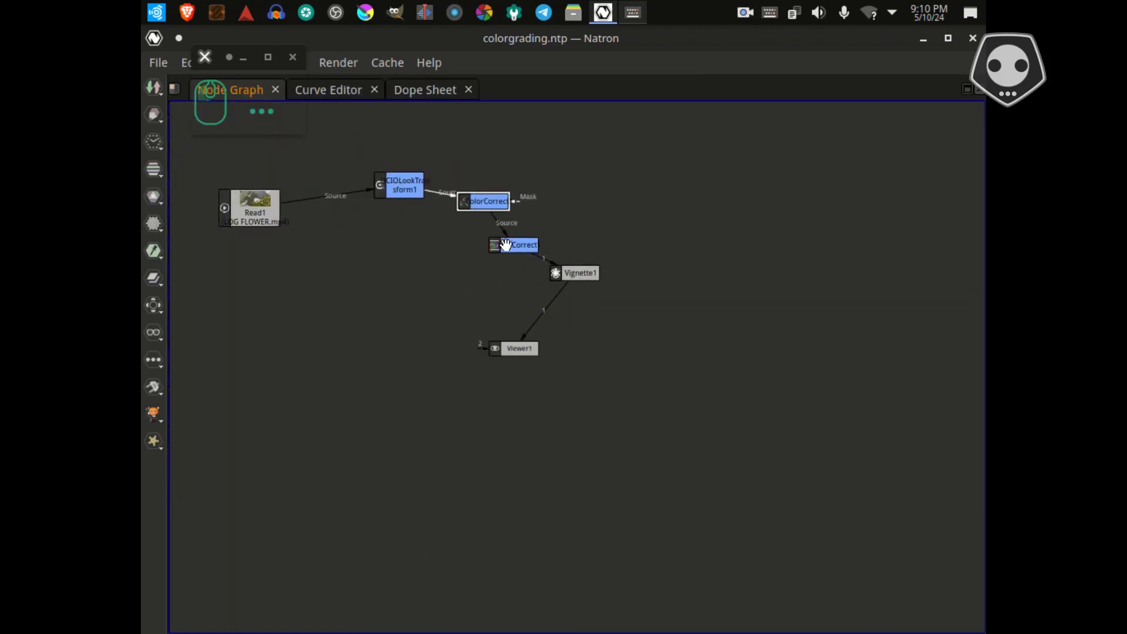
{"action": "left_click_drag", "start_coordinate": [505, 244], "coordinate": [589, 185]}
{"action": "left_click_drag", "start_coordinate": [580, 274], "coordinate": [657, 275]}
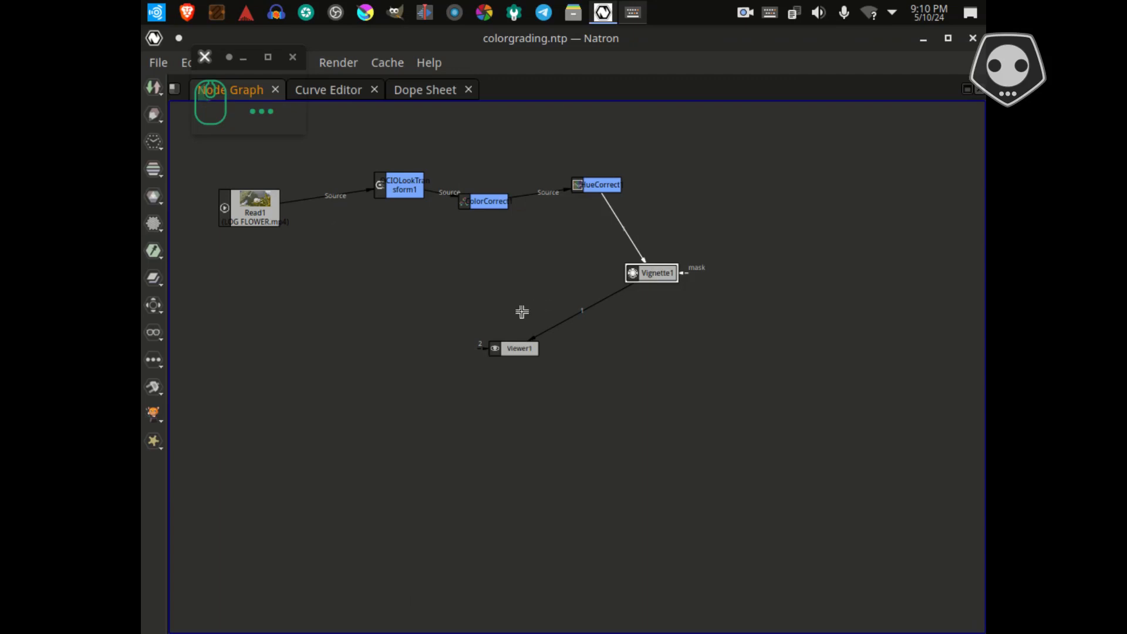
- Add a Backdrop around the OCIOLookTransform1, ColorCorrect1, HueCorrect1 and Vignette1 nodes in the node graph
{"action": "left_click_drag", "start_coordinate": [347, 127], "coordinate": [635, 277]}
{"action": "key", "text": "Tab"}
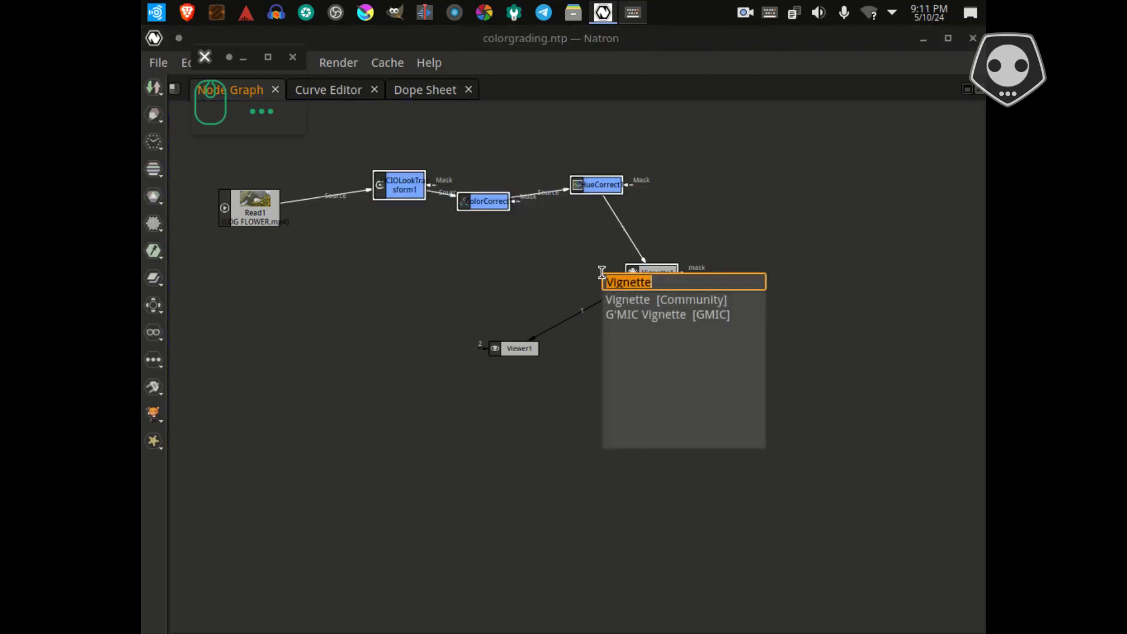
{"action": "type", "text": "bac"}
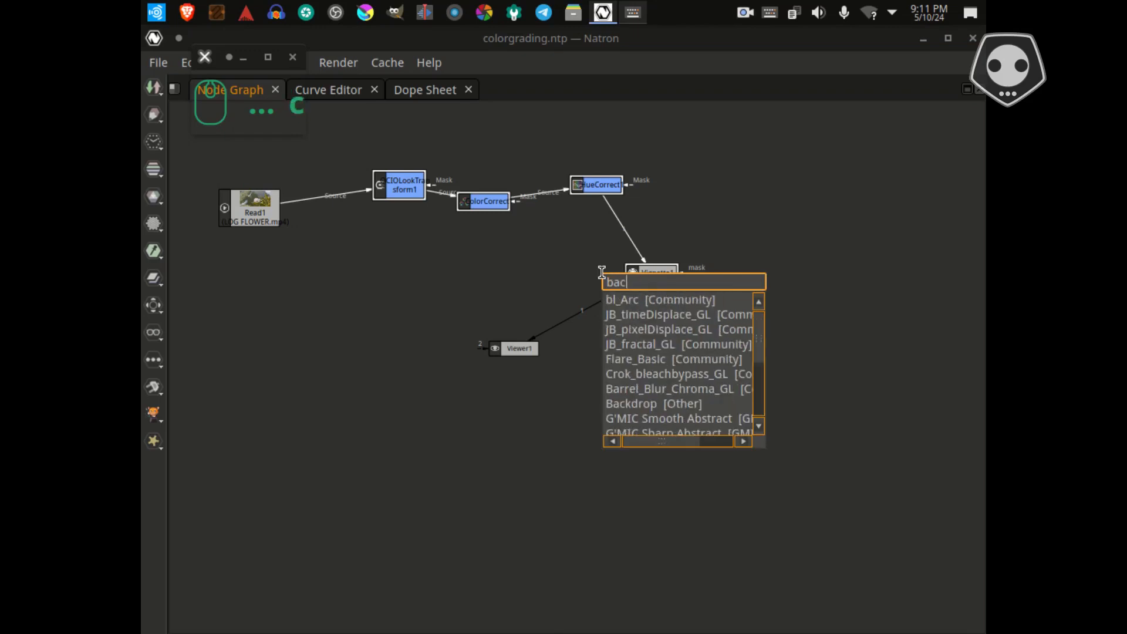
{"action": "type", "text": "k"}
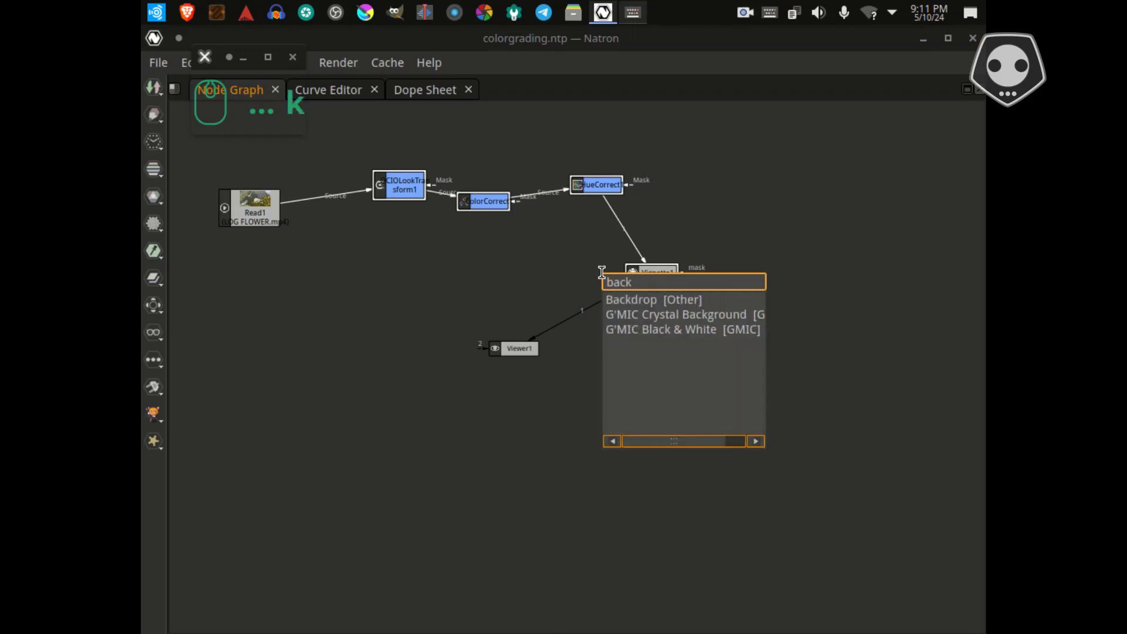
{"action": "left_click", "coordinate": [631, 300]}
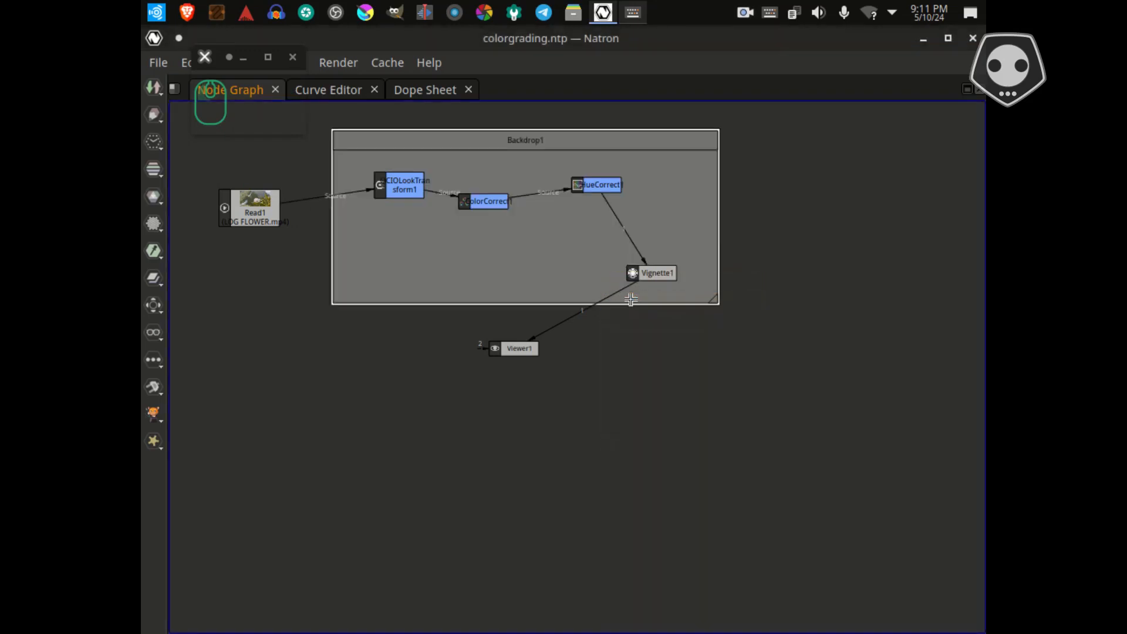
- Rename the new backdrop as grade
{"action": "key", "text": "space"}
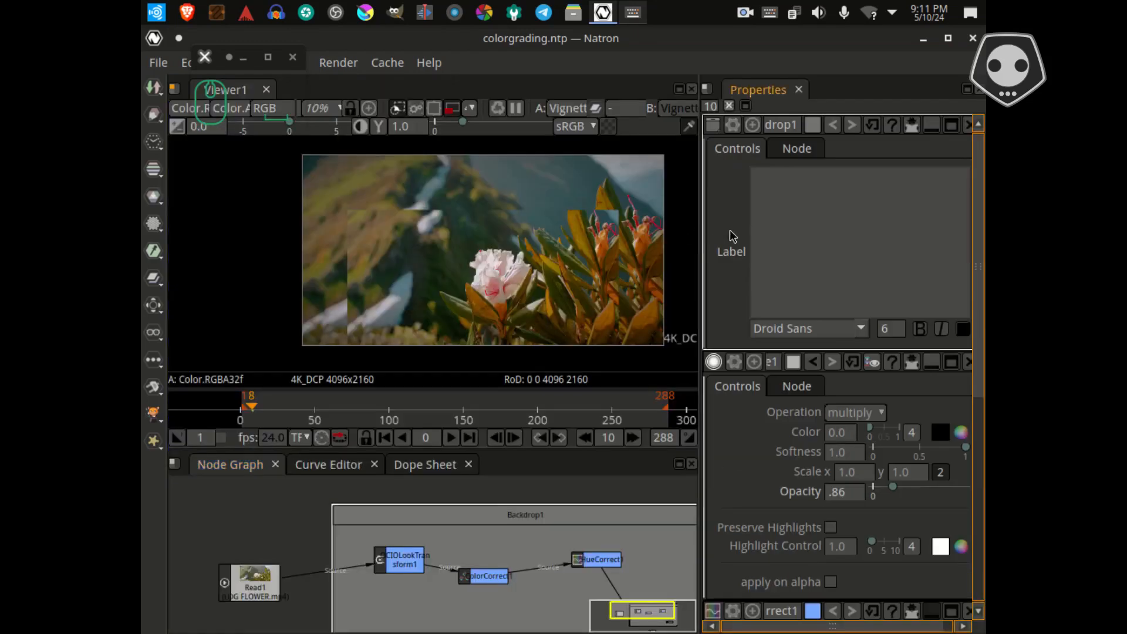
{"action": "left_click", "coordinate": [803, 180]}
{"action": "double_click", "coordinate": [786, 124]}
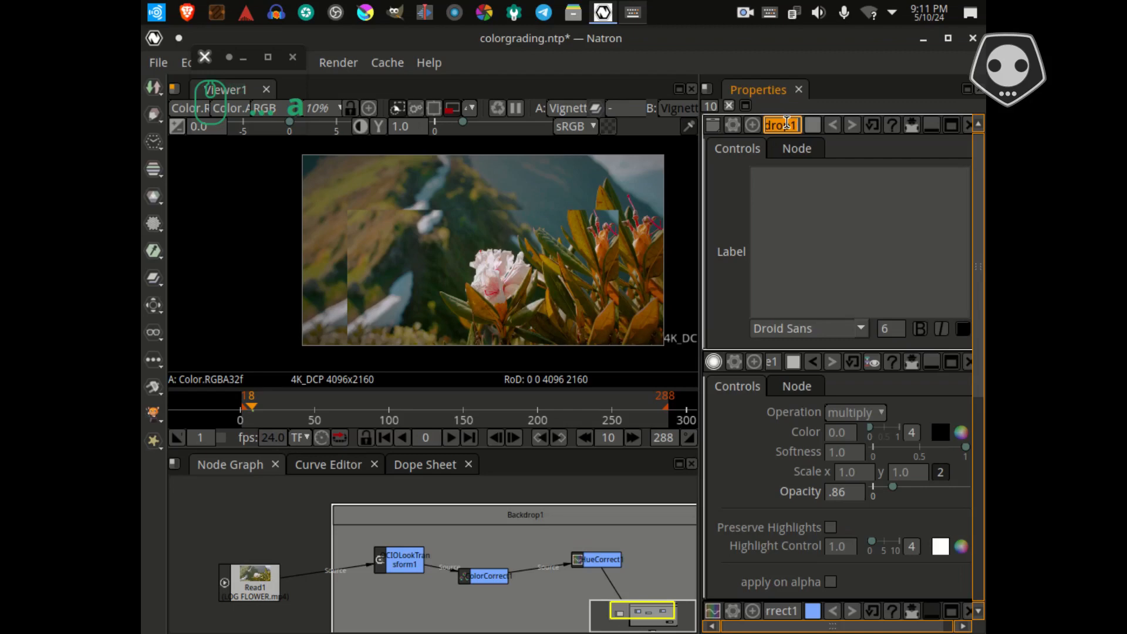
{"action": "type", "text": "grade"}
{"action": "key", "text": "Return"}
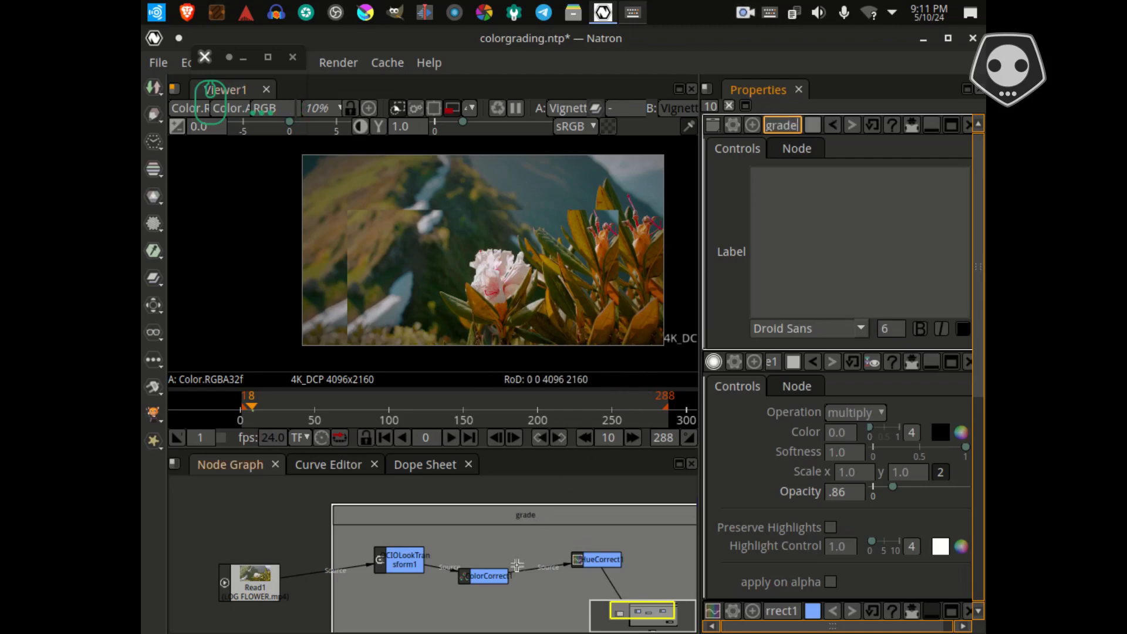
- Enlarge the node graph, move Viewer1 well below the grade backdrop and shift Read1 further away from it
{"action": "left_click_drag", "start_coordinate": [517, 569], "coordinate": [519, 509]}
{"action": "key", "text": "space"}
{"action": "left_click_drag", "start_coordinate": [519, 287], "coordinate": [452, 410]}
{"action": "left_click_drag", "start_coordinate": [339, 204], "coordinate": [384, 287]}
{"action": "left_click_drag", "start_coordinate": [306, 237], "coordinate": [256, 246]}
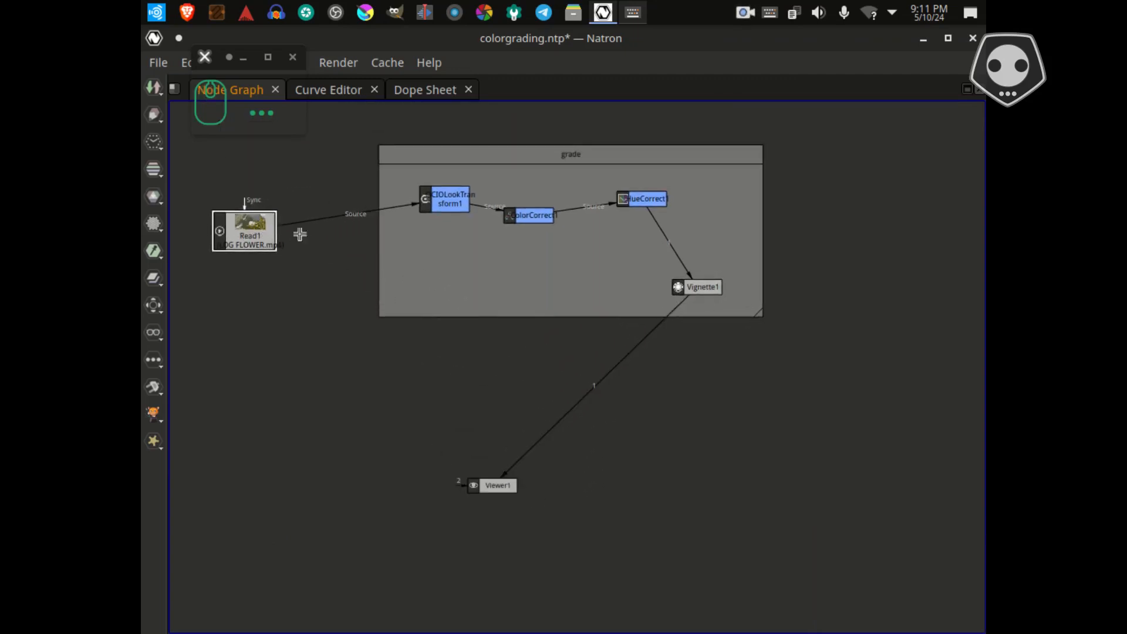
- Insert a dot between Read1 and OCIOLookTransform1, connect it to Viewer1 as an additional input, and save the project
{"action": "key", "text": "ctrl"}
{"action": "left_click", "coordinate": [346, 216], "text": "ctrl"}
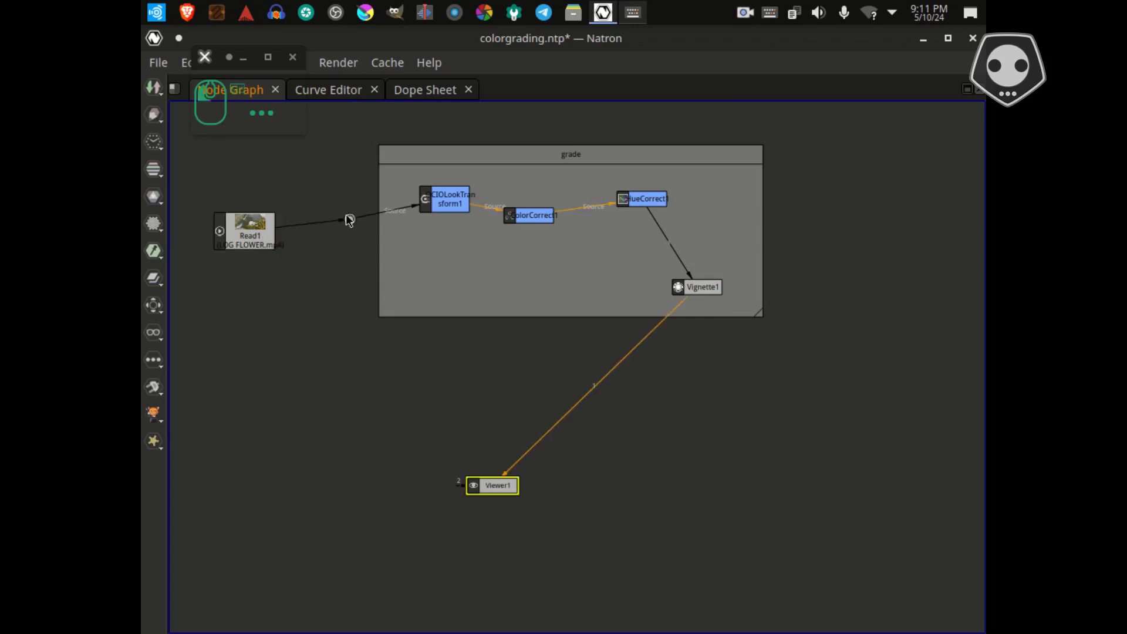
{"action": "left_click_drag", "start_coordinate": [350, 219], "coordinate": [338, 251]}
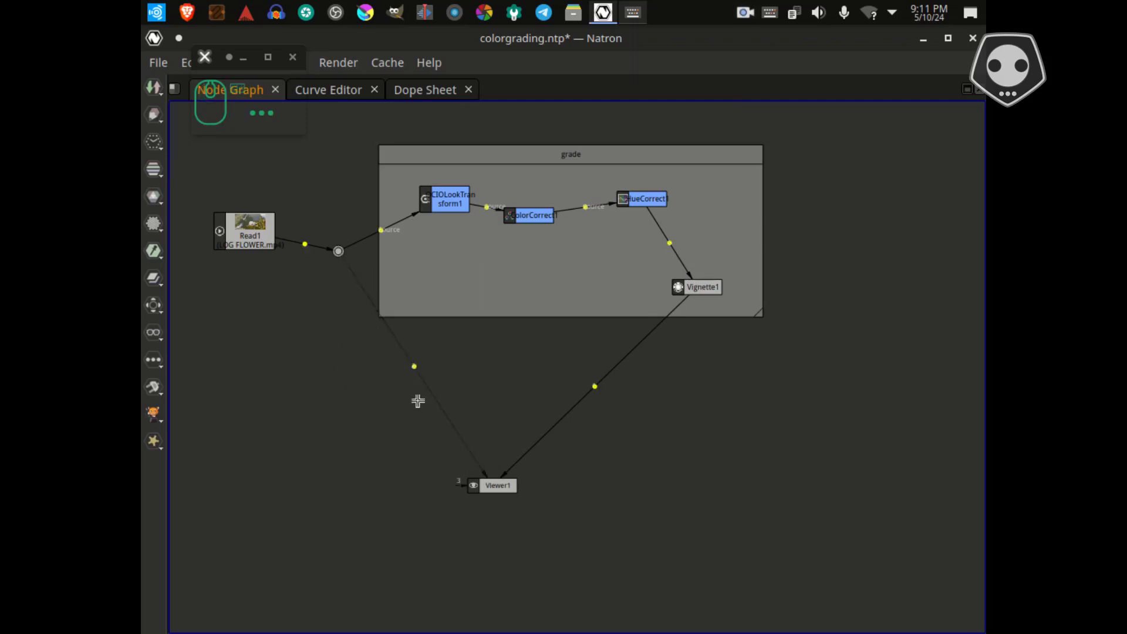
{"action": "key", "text": "ctrl+s"}
- Reposition Viewer1, route its connection from the first dot through a second dot, and save the project
{"action": "left_click_drag", "start_coordinate": [487, 487], "coordinate": [429, 502]}
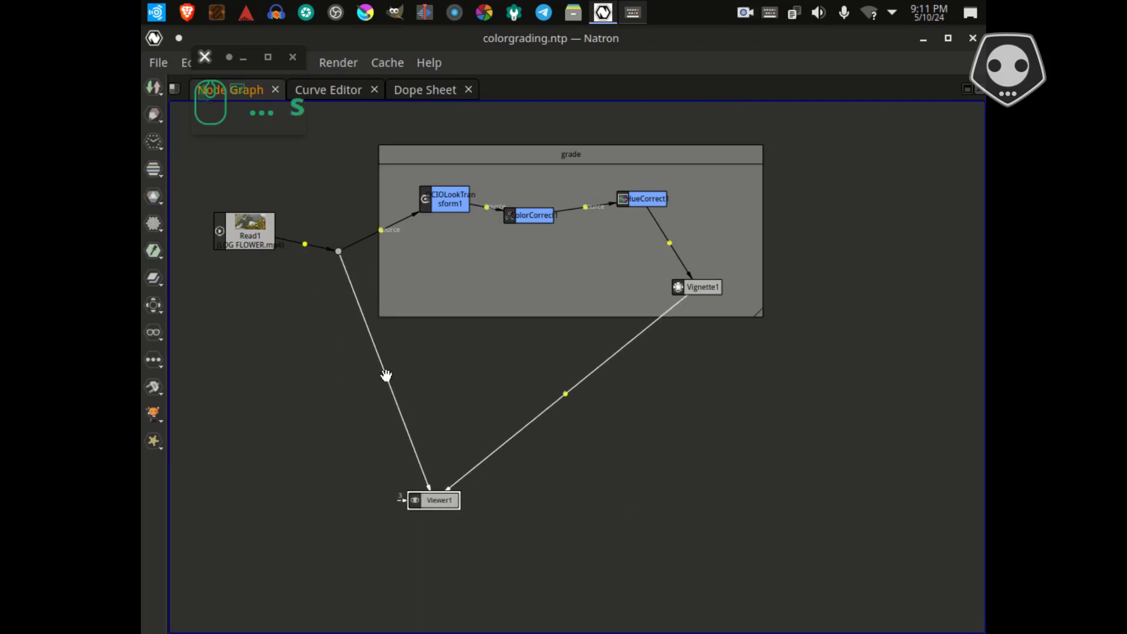
{"action": "left_click_drag", "start_coordinate": [387, 374], "coordinate": [312, 397]}
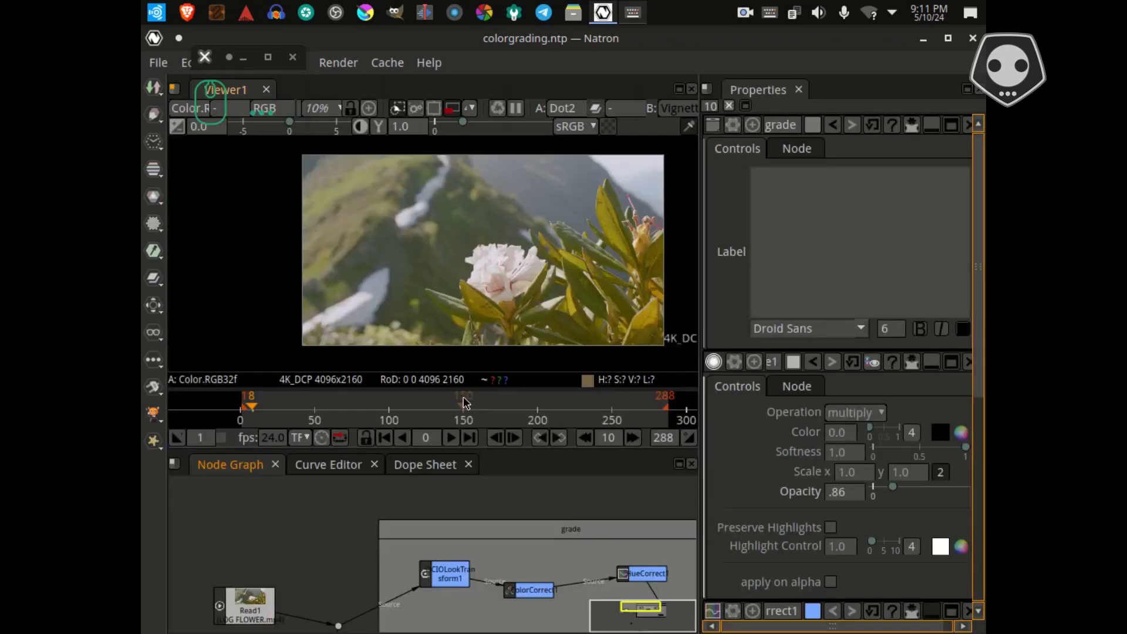
{"action": "left_click_drag", "start_coordinate": [523, 298], "coordinate": [480, 283]}
{"action": "key", "text": "ctrl+s"}
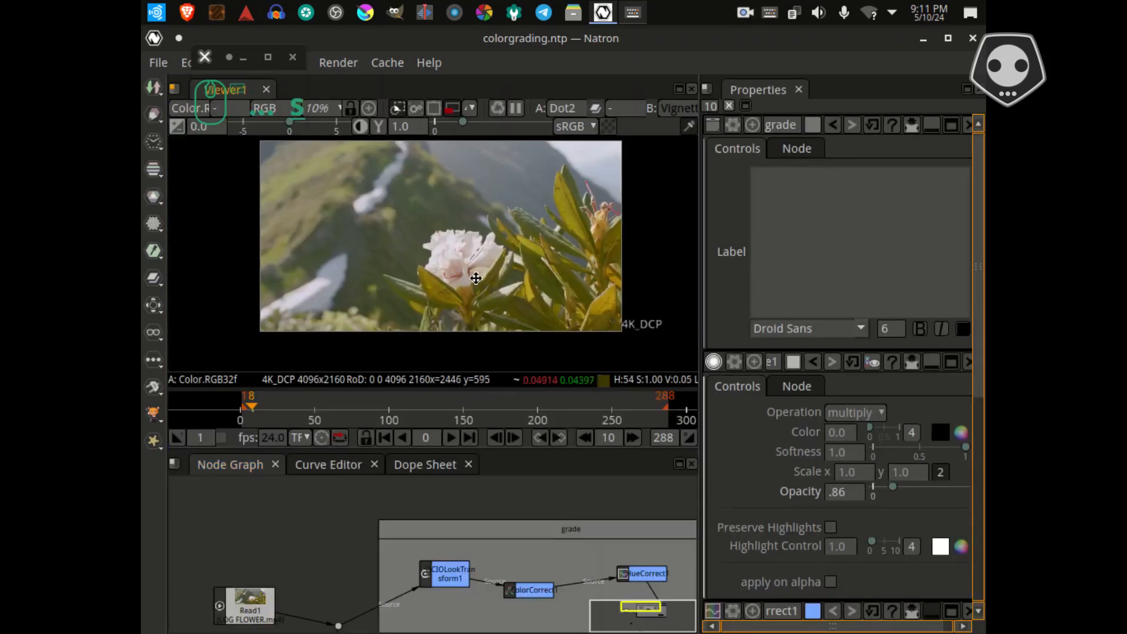
- Set the viewer's compare mode to W-Under between Dot2 and Vignette1, and enlarge the viewer to fill the window
{"action": "left_click", "coordinate": [625, 108]}
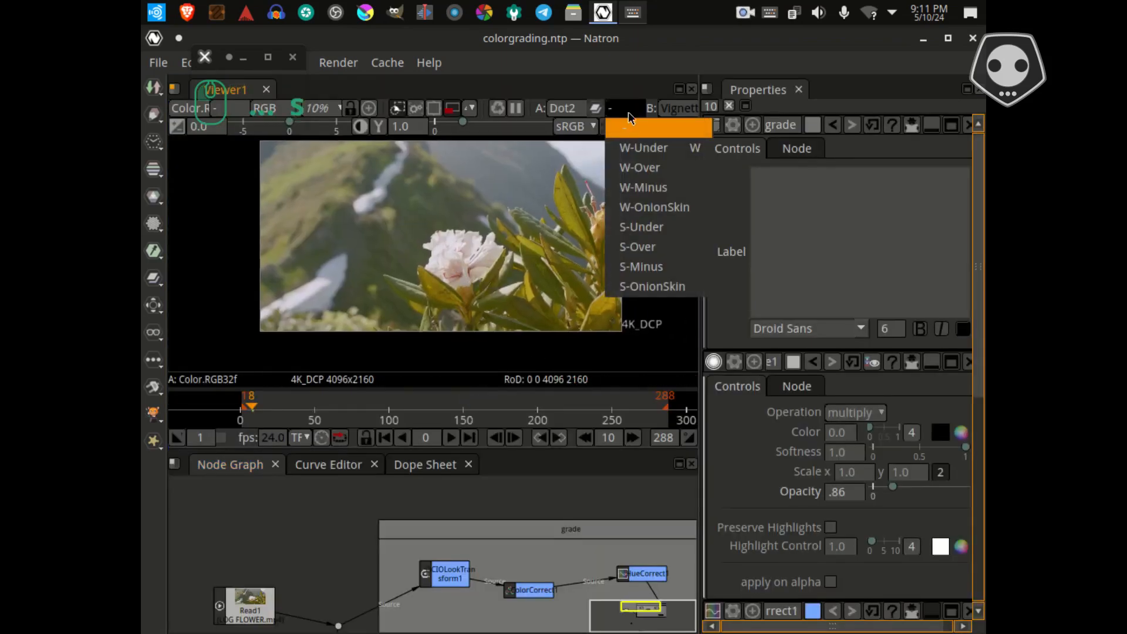
{"action": "left_click", "coordinate": [633, 151]}
{"action": "key", "text": "space"}
{"action": "left_click_drag", "start_coordinate": [409, 295], "coordinate": [498, 433]}
{"action": "scroll", "coordinate": [474, 375], "scroll_direction": "up", "scroll_amount": 1}
{"action": "scroll", "coordinate": [474, 376], "scroll_direction": "up", "scroll_amount": 2}
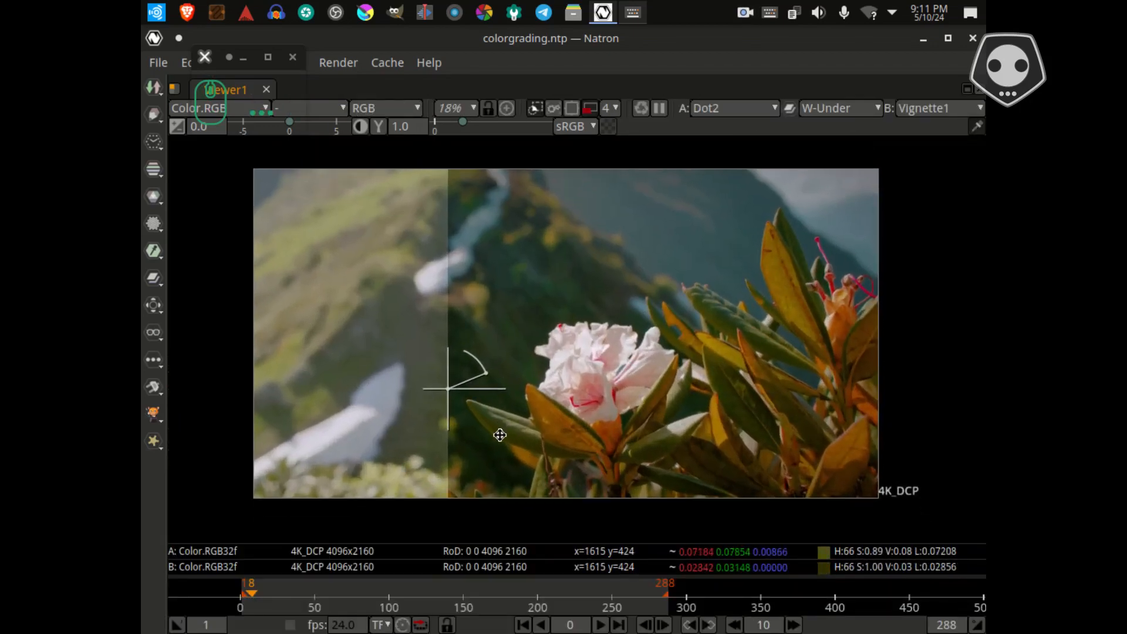
- Sweep the wipe control across the full image width and back to compare the original footage with the grade
{"action": "left_click_drag", "start_coordinate": [452, 388], "coordinate": [258, 414]}
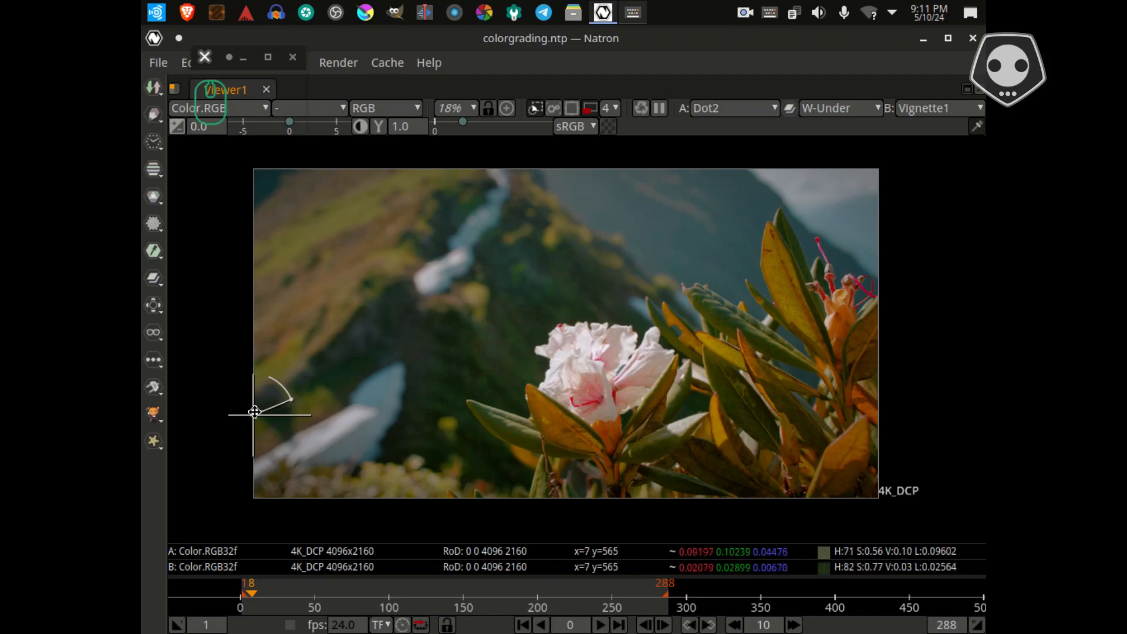
{"action": "left_click_drag", "start_coordinate": [254, 412], "coordinate": [876, 399]}
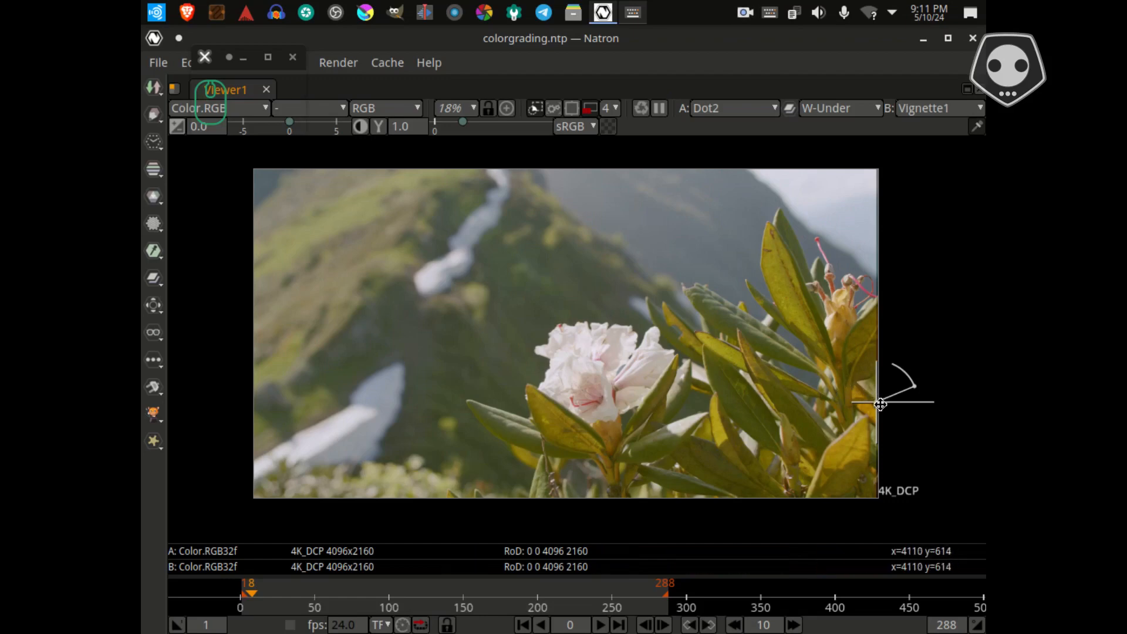
{"action": "left_click_drag", "start_coordinate": [880, 404], "coordinate": [267, 456]}
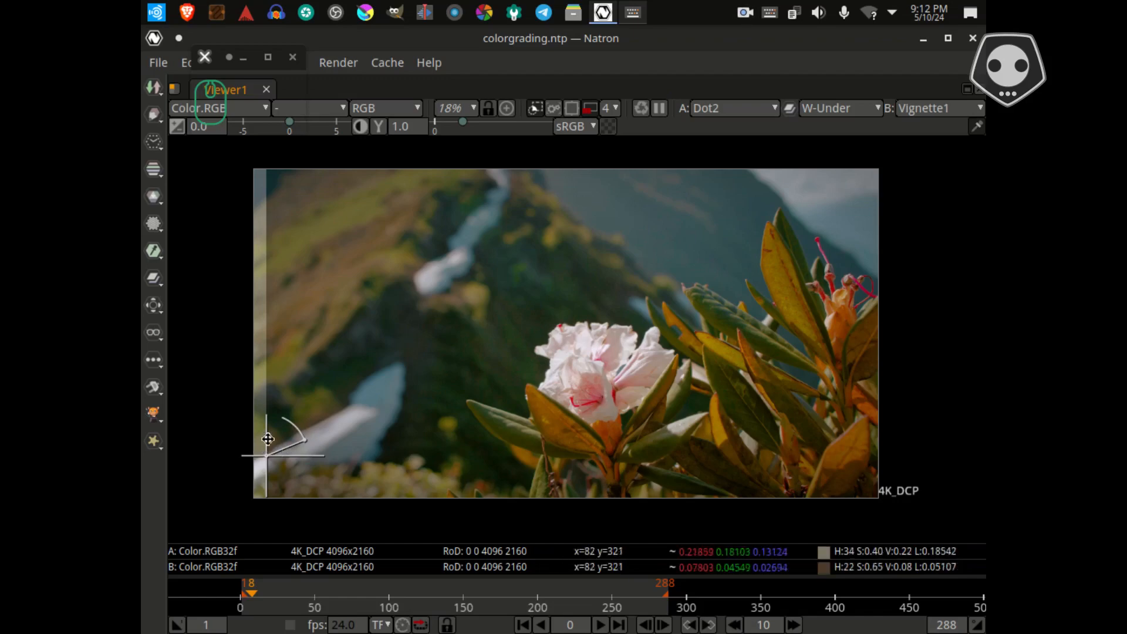
{"action": "mouse_move", "coordinate": [266, 455]}
{"action": "left_mouse_down"}
{"action": "mouse_move", "coordinate": [844, 448]}
{"action": "mouse_move", "coordinate": [239, 453]}
{"action": "mouse_move", "coordinate": [848, 460]}
{"action": "mouse_move", "coordinate": [211, 456]}
{"action": "mouse_move", "coordinate": [872, 448]}
{"action": "mouse_move", "coordinate": [292, 476]}
{"action": "mouse_move", "coordinate": [478, 460]}
{"action": "mouse_move", "coordinate": [258, 453]}
{"action": "left_mouse_up"}
- Review the completed node graph, from Read1 through the grade backdrop and the dots to Viewer1
{"action": "key", "text": "space"}
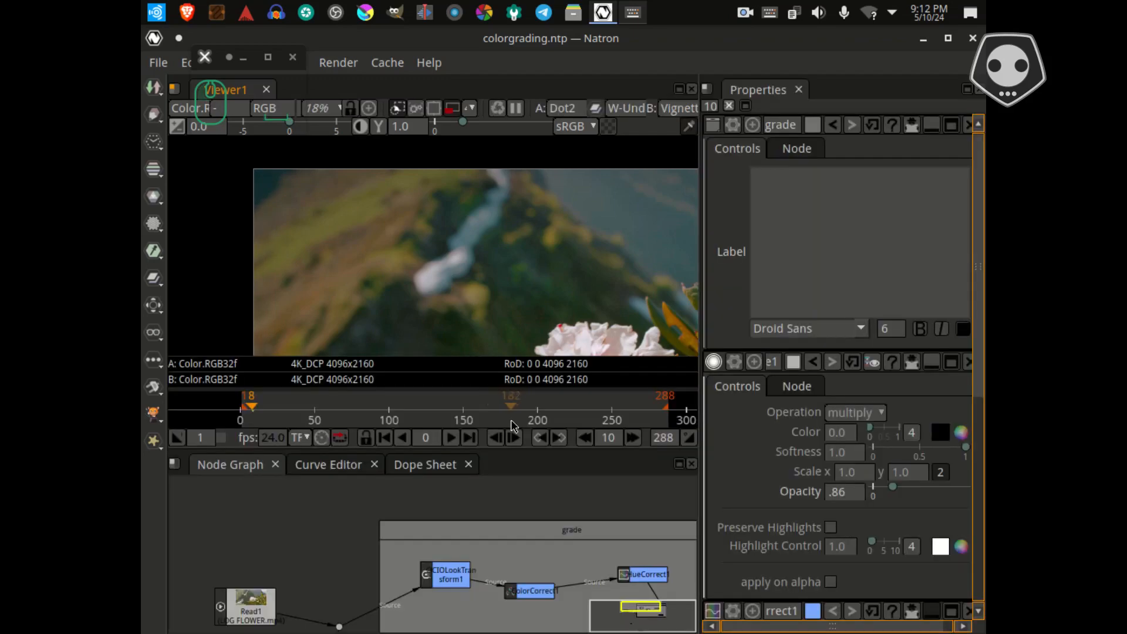
{"action": "scroll", "coordinate": [464, 300], "scroll_direction": "down", "scroll_amount": 2}
{"action": "left_click_drag", "start_coordinate": [467, 303], "coordinate": [442, 262]}
{"action": "key", "text": "space"}
{"action": "left_click_drag", "start_coordinate": [478, 389], "coordinate": [543, 475]}
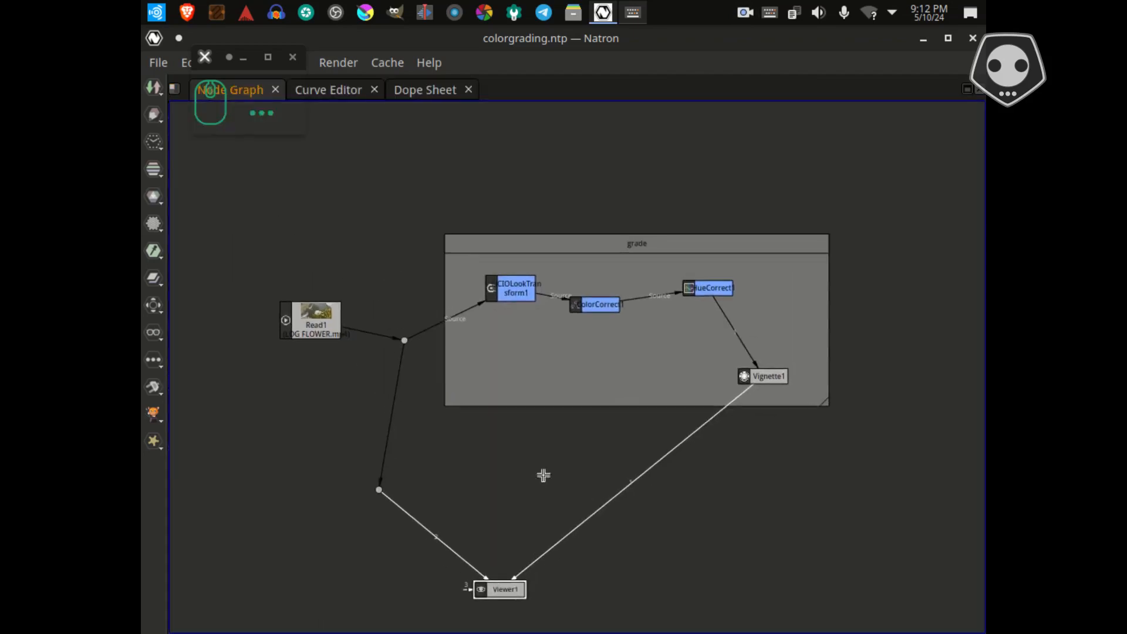
{"action": "scroll", "coordinate": [538, 385], "scroll_direction": "up", "scroll_amount": 2}
{"action": "left_click_drag", "start_coordinate": [535, 382], "coordinate": [458, 332]}
{"action": "scroll", "coordinate": [479, 358], "scroll_direction": "down", "scroll_amount": 1}
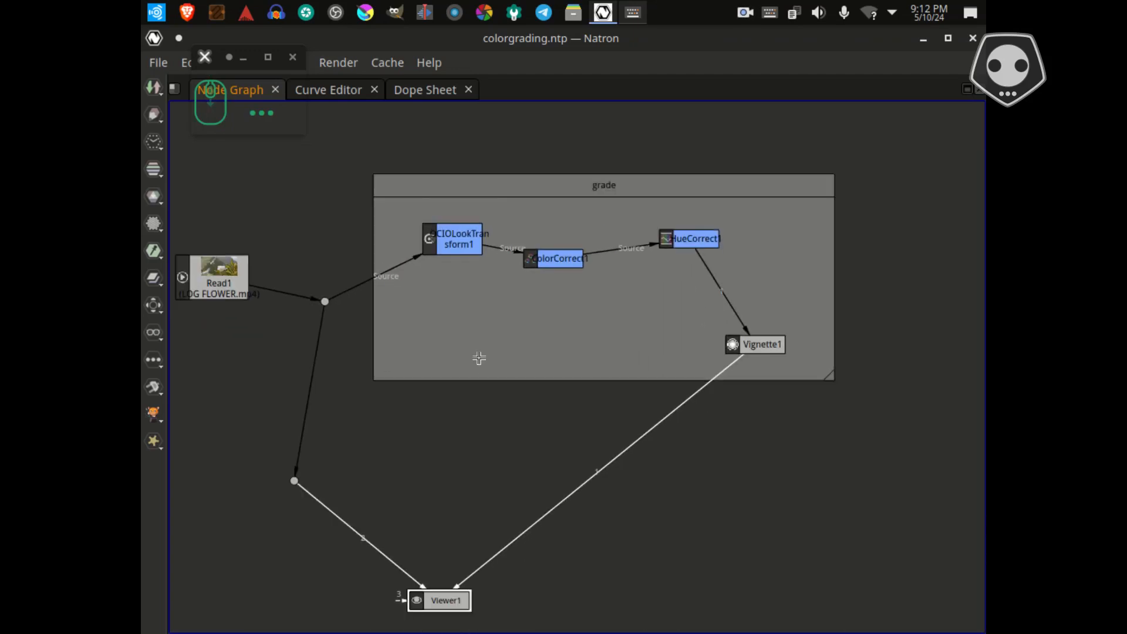
{"action": "left_click_drag", "start_coordinate": [485, 378], "coordinate": [531, 398]}
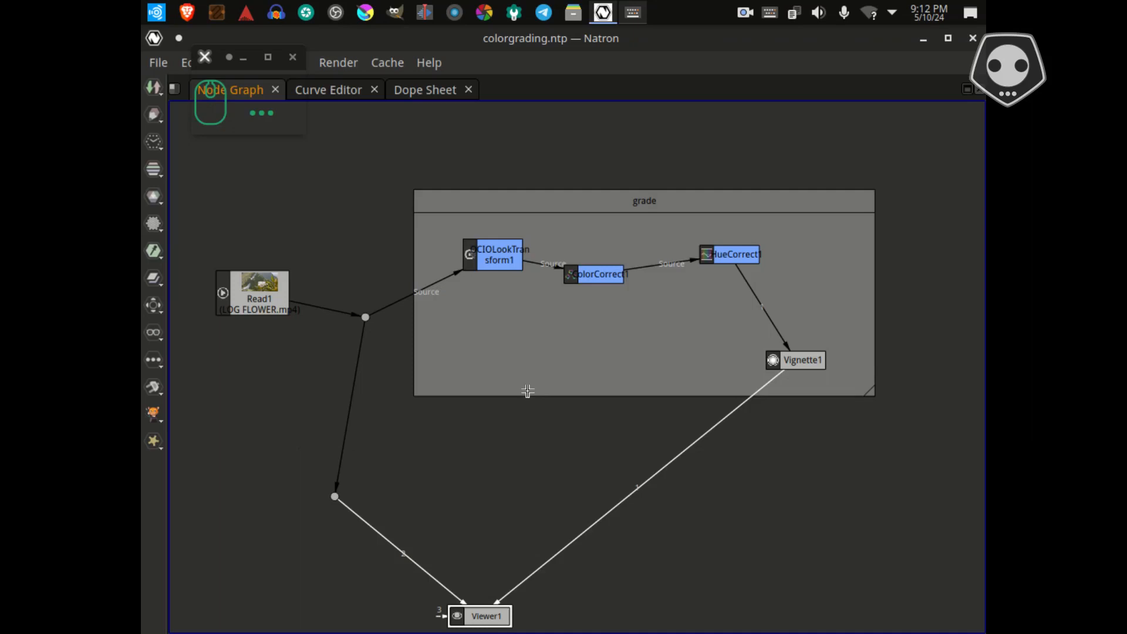
- Move the wipe close to the image's left edge and inspect the graded flower shot in the enlarged viewer
{"action": "key", "text": "space"}
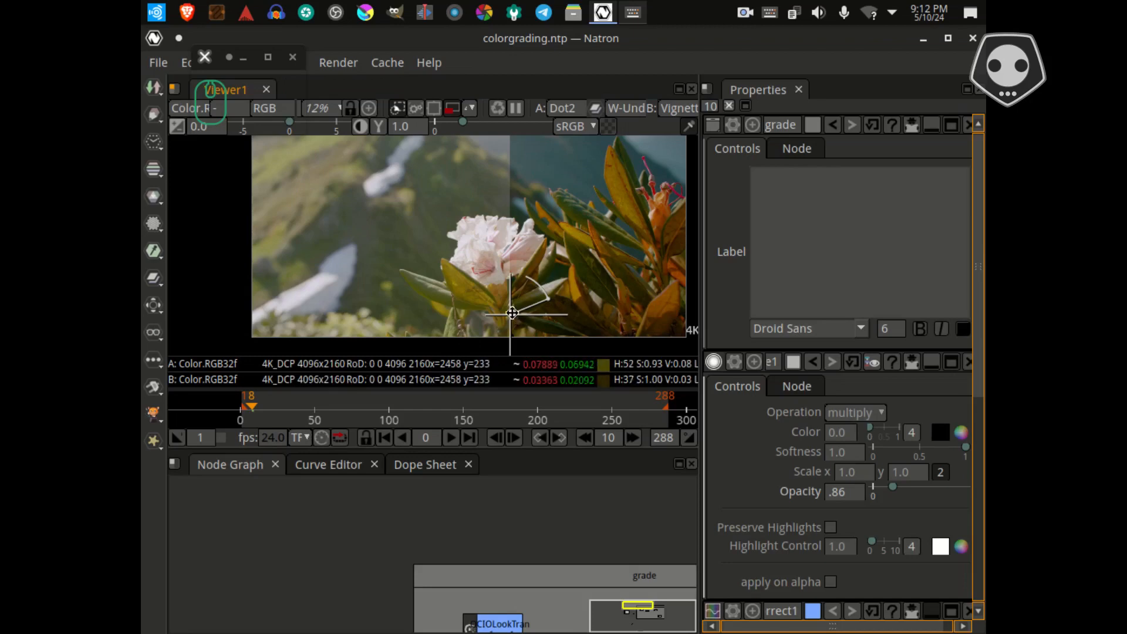
{"action": "left_click_drag", "start_coordinate": [516, 314], "coordinate": [282, 302]}
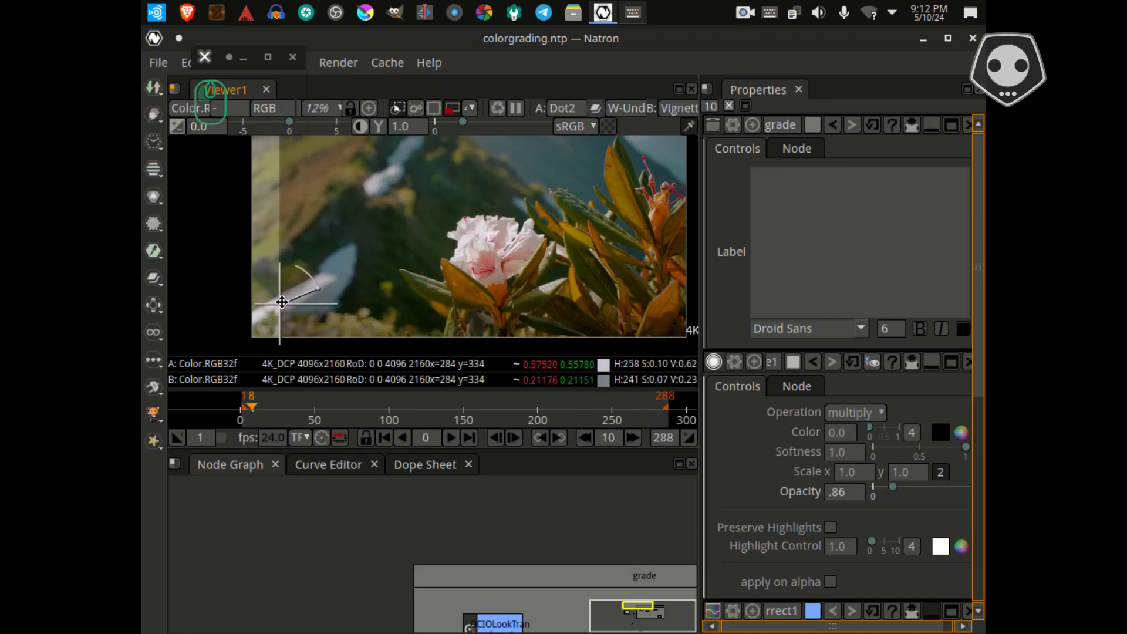
{"action": "key", "text": "space"}
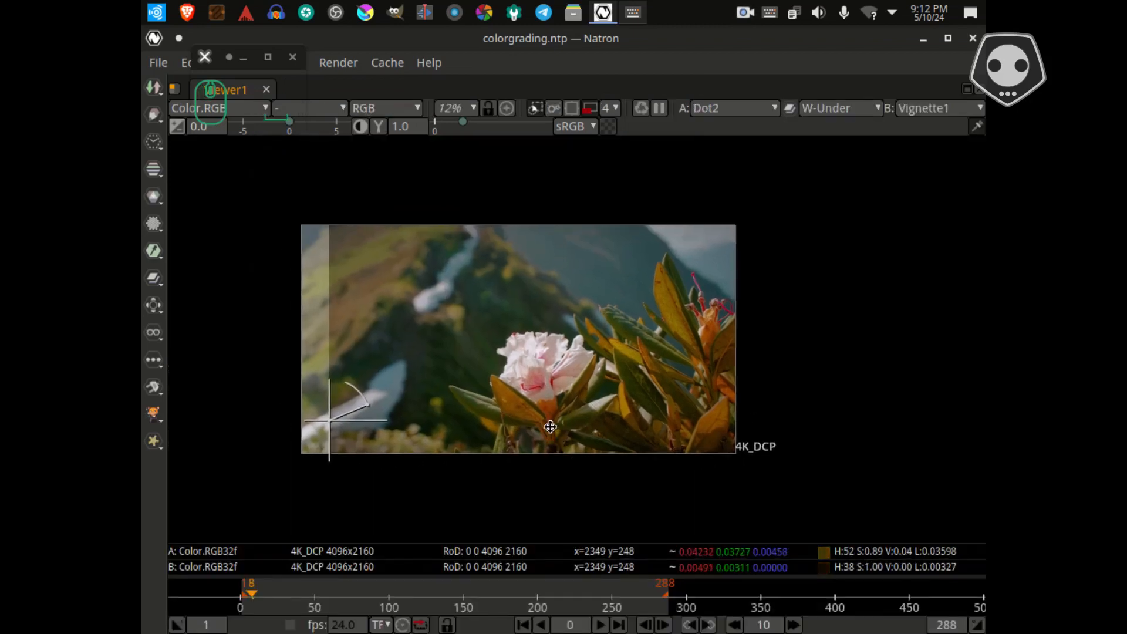
{"action": "scroll", "coordinate": [550, 427], "scroll_direction": "up", "scroll_amount": 3}
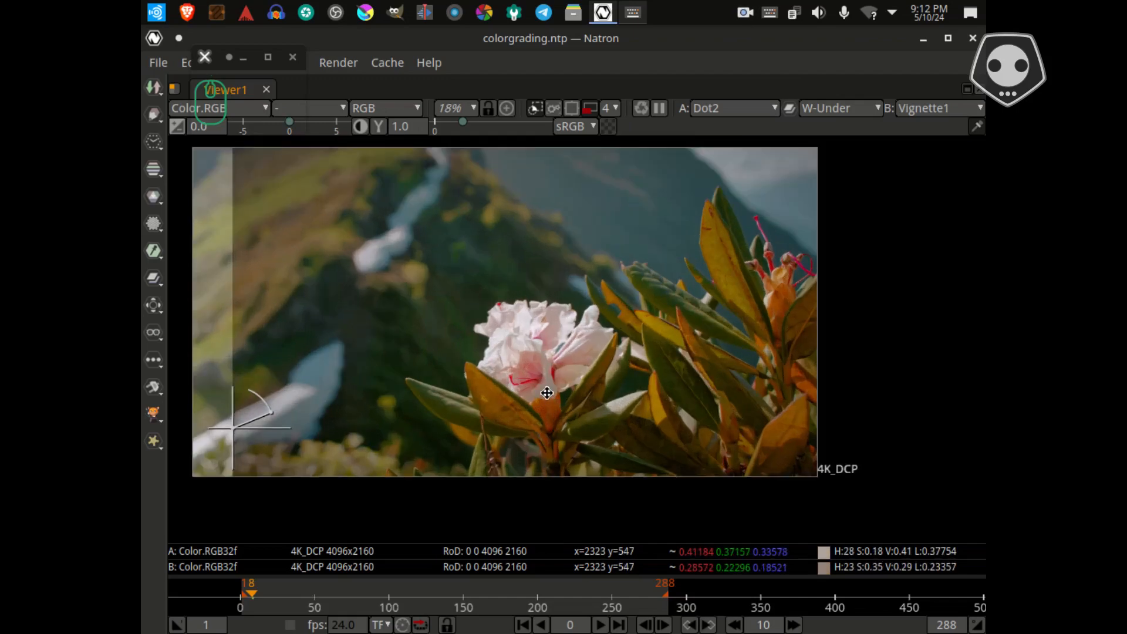
{"action": "left_click_drag", "start_coordinate": [540, 353], "coordinate": [571, 398]}
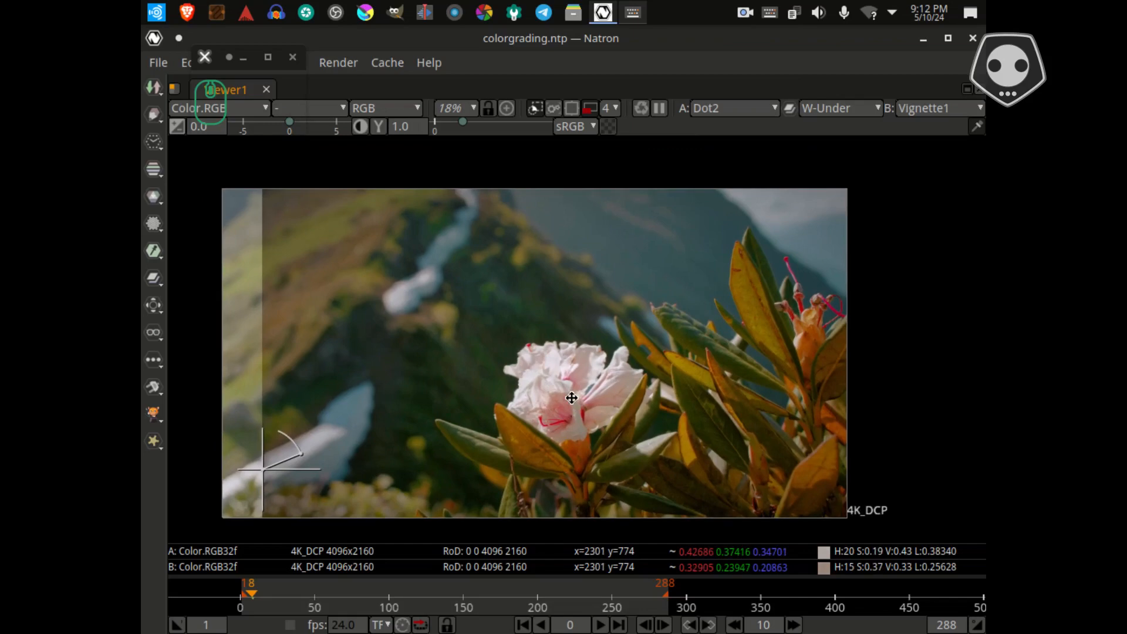